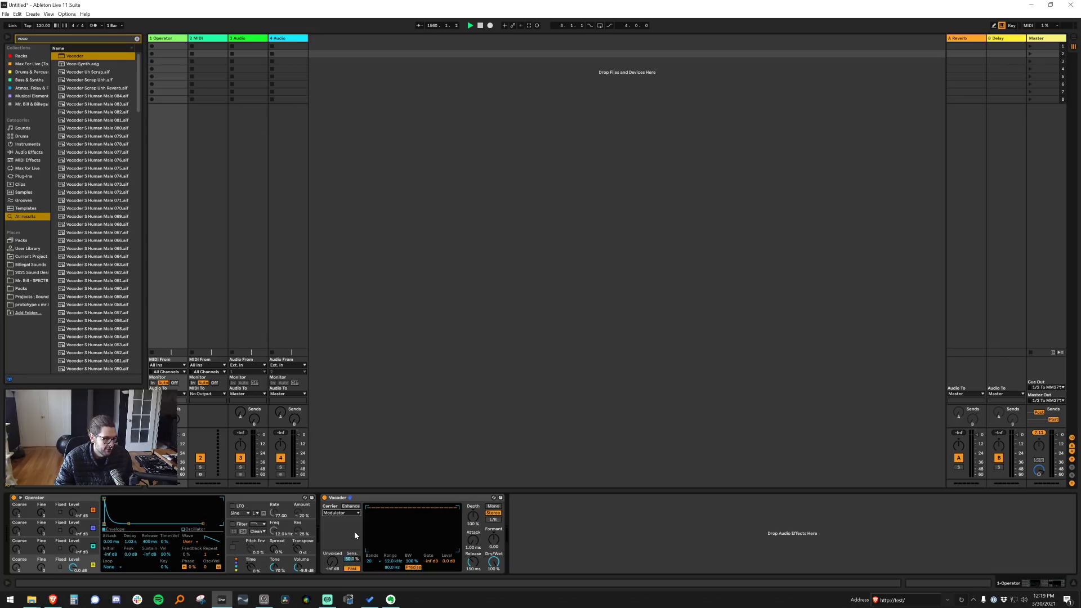
Keep the Vocoder's carrier on Modulator and set its number of bands to 4
{"action": "key", "text": "alt+Tab"}
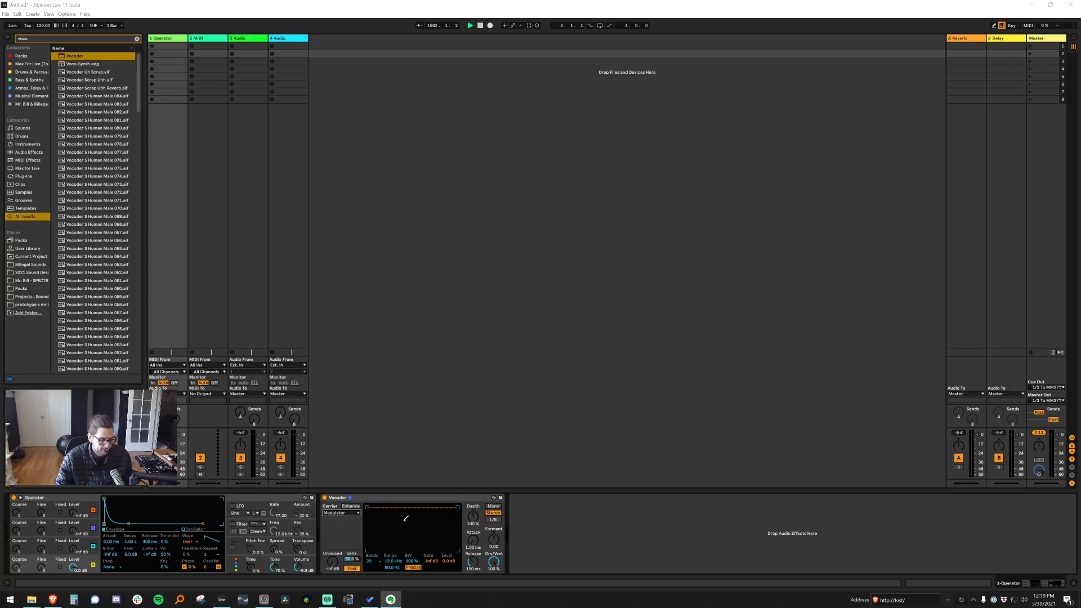
{"action": "left_click", "coordinate": [341, 513]}
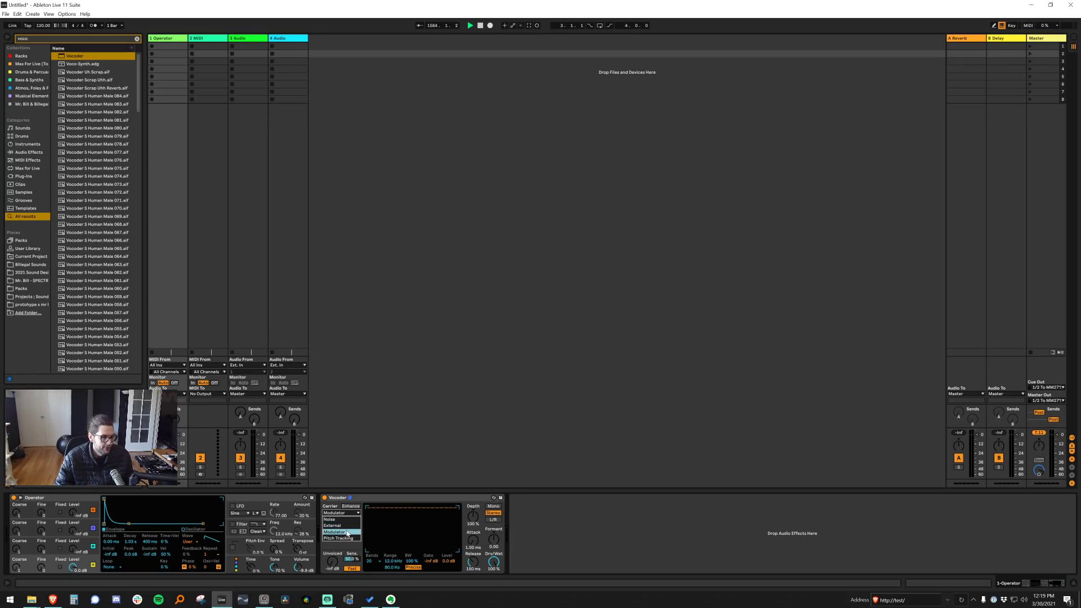
{"action": "left_click", "coordinate": [348, 534]}
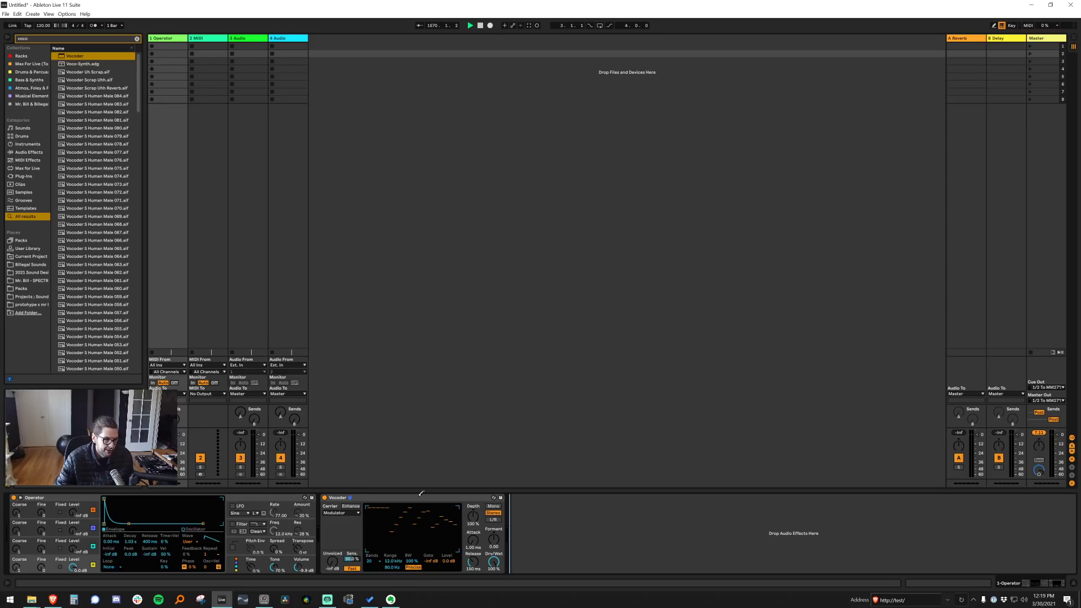
{"action": "left_click", "coordinate": [372, 561]}
{"action": "left_click", "coordinate": [372, 497]}
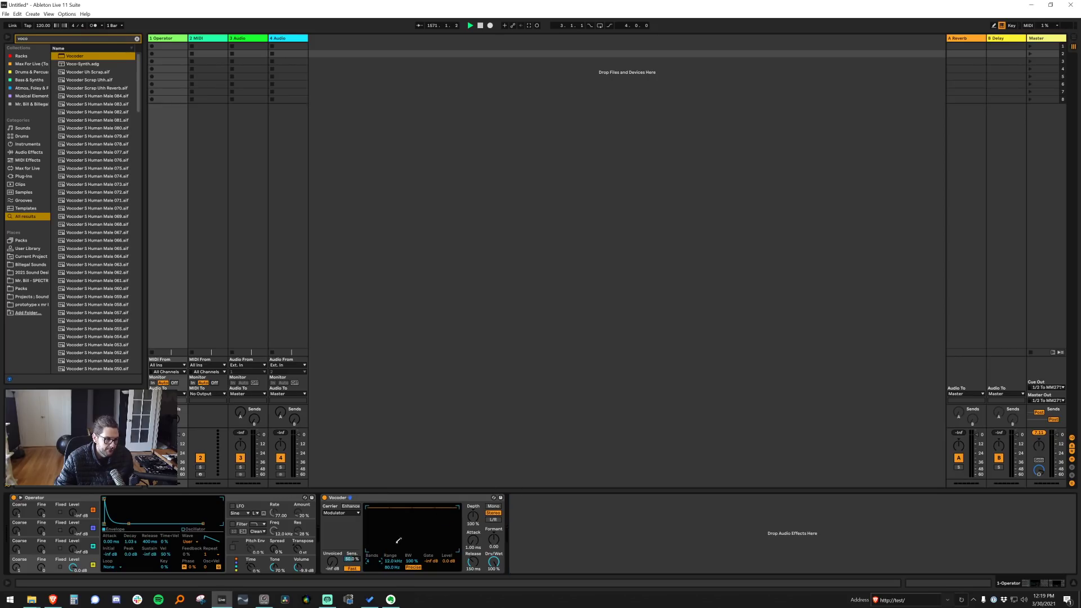
{"action": "left_click", "coordinate": [378, 559]}
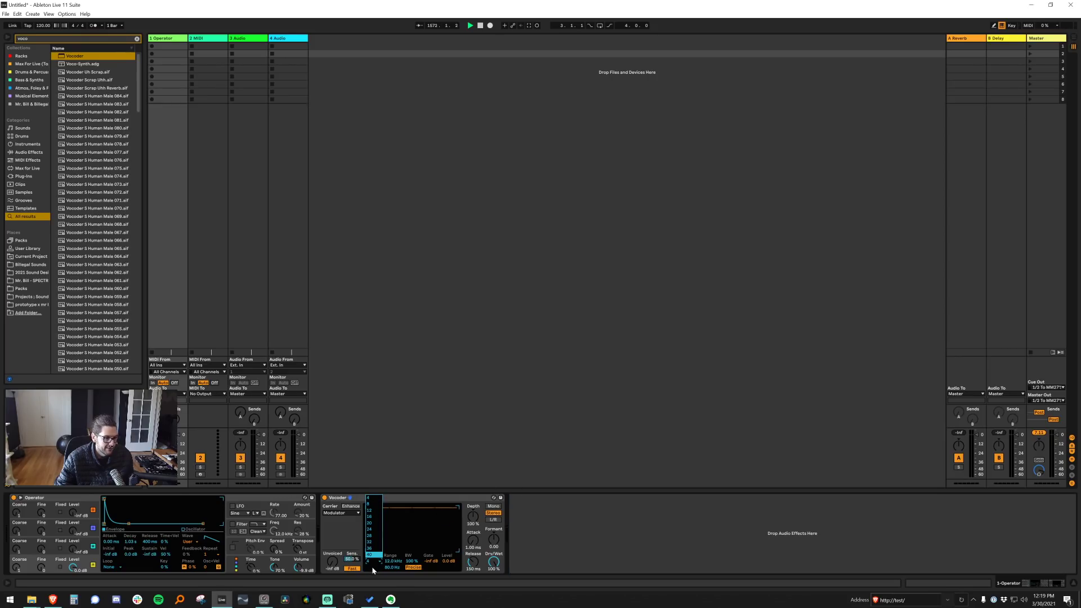
{"action": "left_click", "coordinate": [372, 500]}
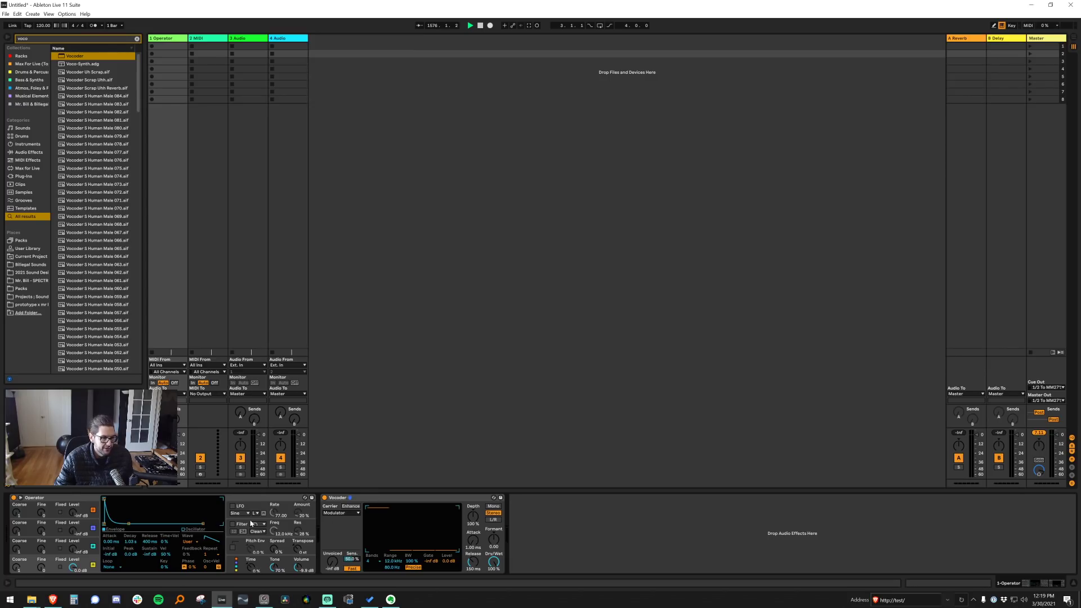
Set Operator's envelope sustain to 0.0 dB and release to about 152 ms, and compare notes with the Vocoder bypassed and active
{"action": "left_click_drag", "start_coordinate": [128, 523], "coordinate": [129, 501]}
{"action": "left_click_drag", "start_coordinate": [203, 524], "coordinate": [200, 523]}
{"action": "left_click", "coordinate": [324, 498]}
{"action": "key", "text": "z"}
{"action": "key", "text": "a"}
{"action": "left_click", "coordinate": [324, 498]}
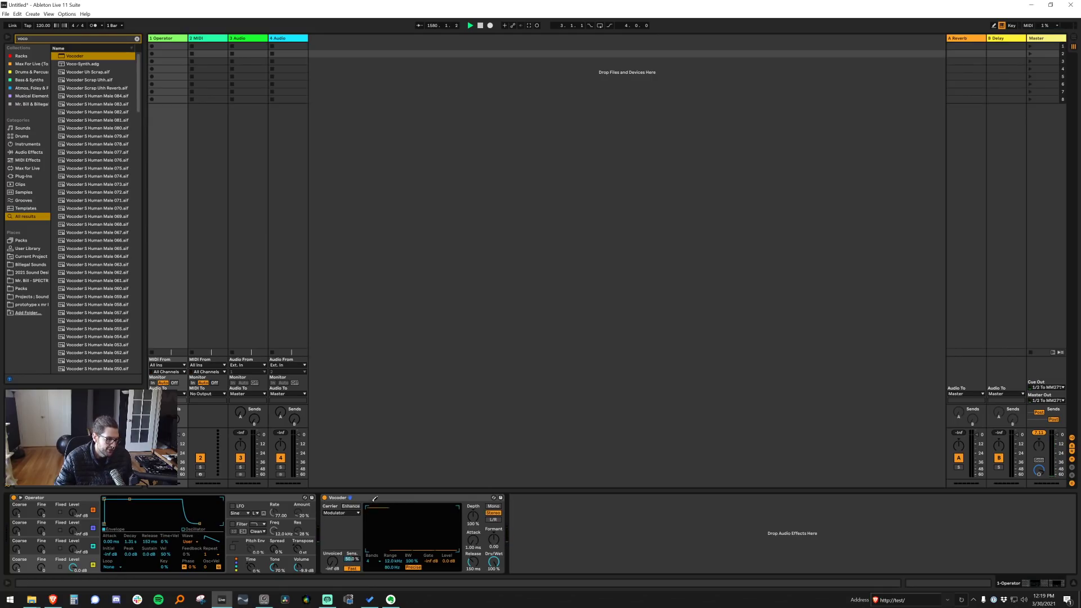
{"action": "key", "text": "a"}
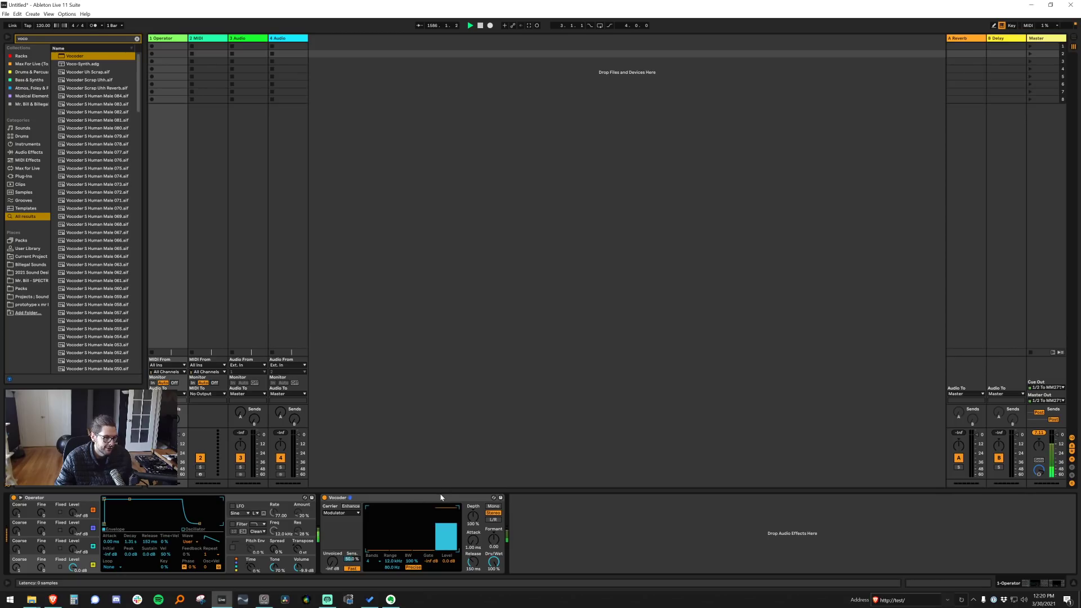
Delete the Vocoder from the Operator track's device chain
{"action": "left_click", "coordinate": [369, 561]}
{"action": "left_click", "coordinate": [626, 561]}
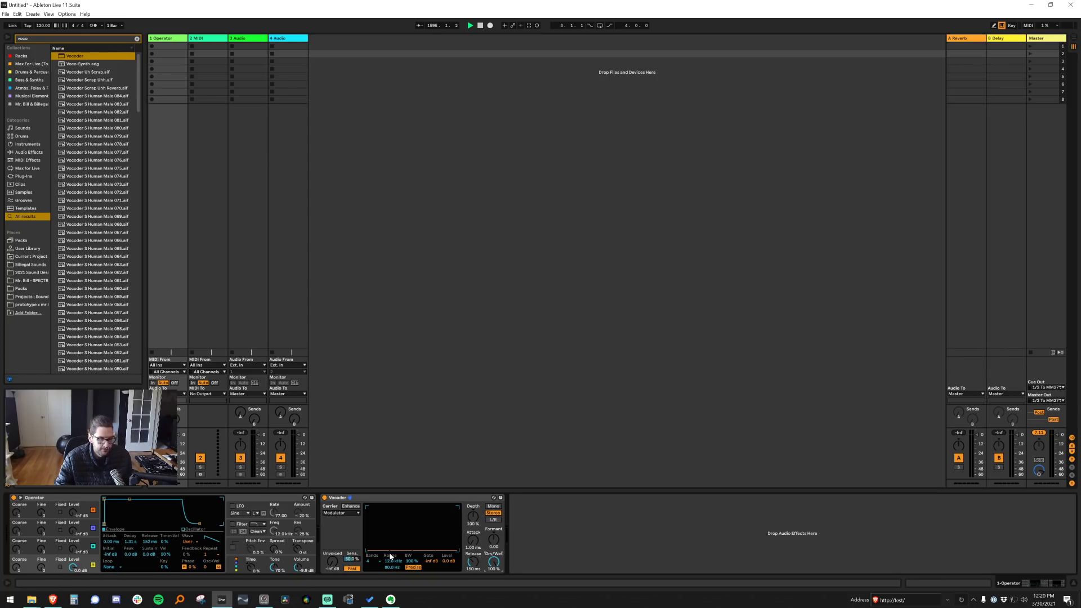
{"action": "left_click", "coordinate": [358, 517]}
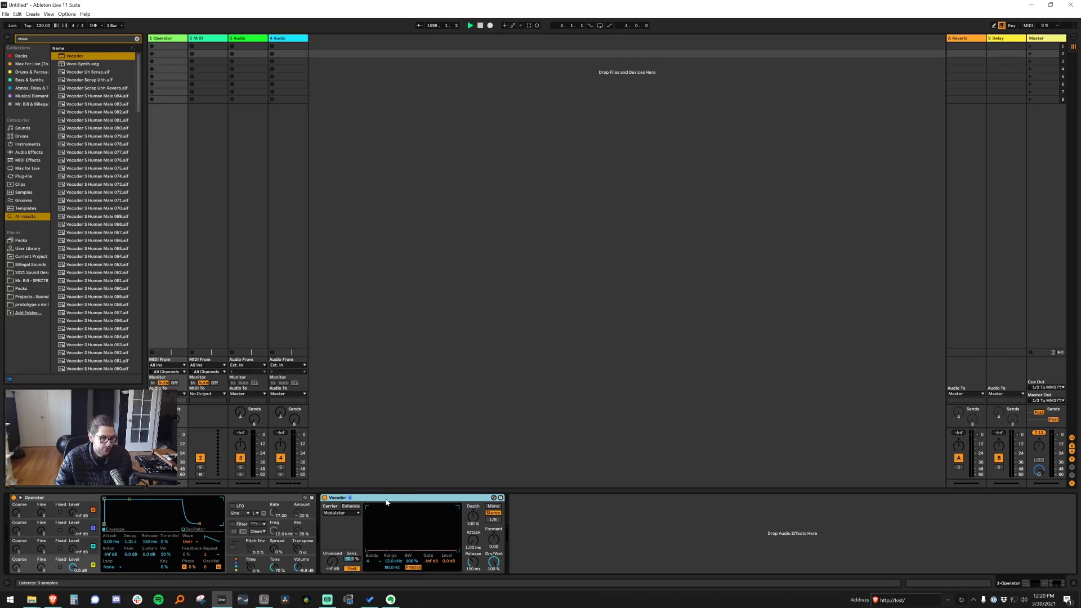
{"action": "key", "text": "Delete"}
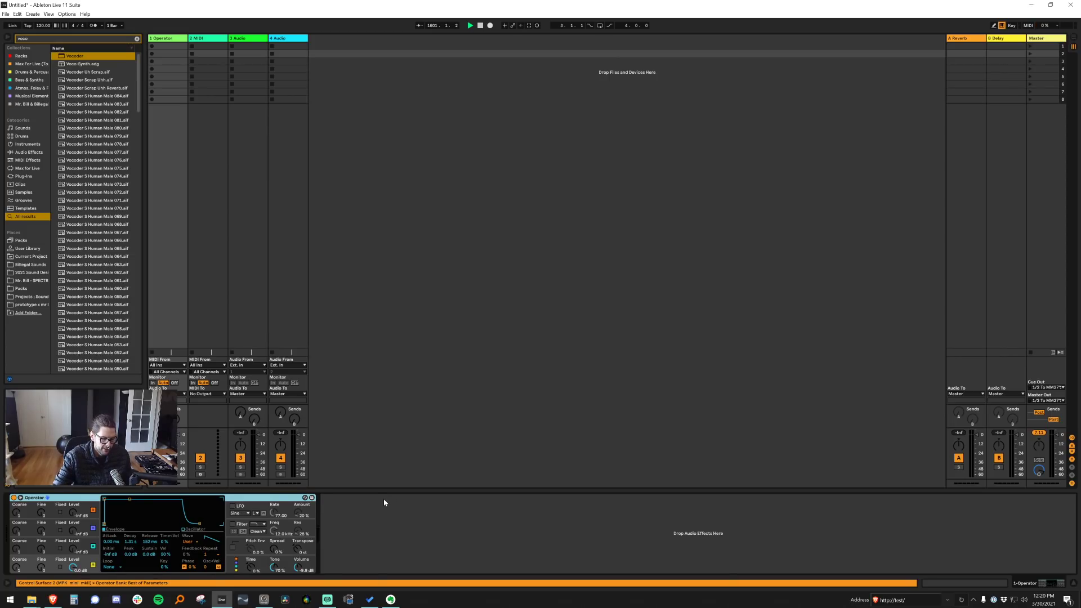
Enable Operator's filter and set the sounding oscillator's waveform to Sin
{"action": "left_click", "coordinate": [233, 524]}
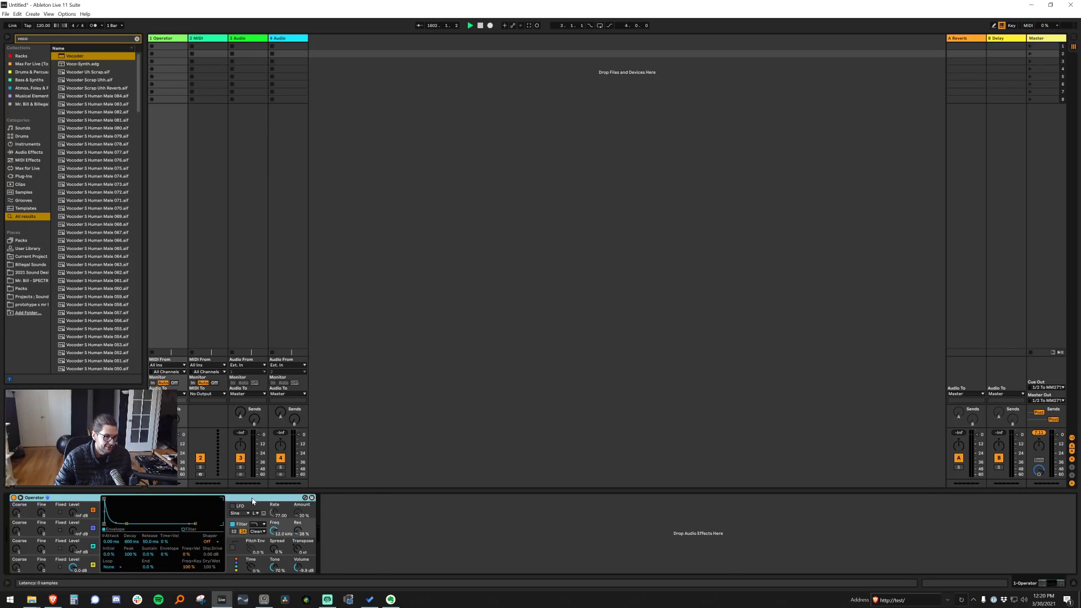
{"action": "left_click", "coordinate": [84, 563]}
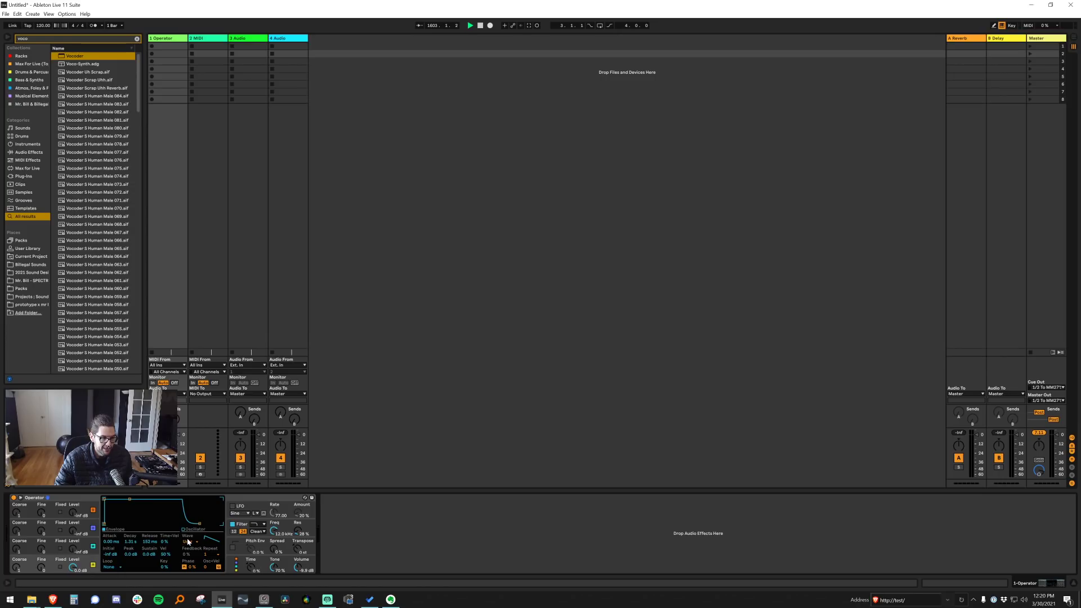
{"action": "left_click", "coordinate": [188, 541]}
{"action": "left_click", "coordinate": [196, 397]}
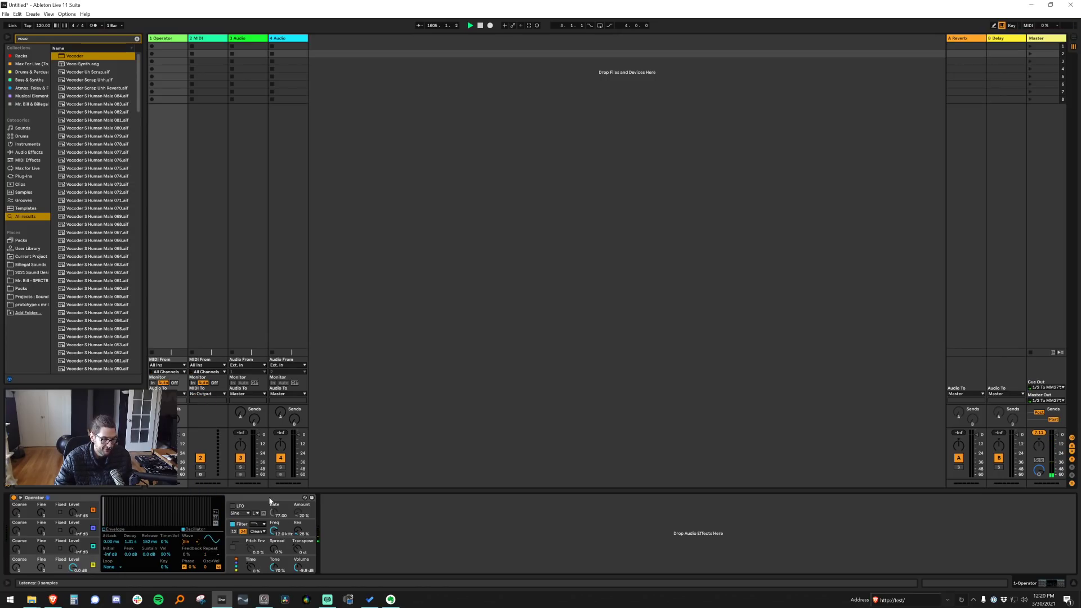
Find Saturator in the browser, add it after Operator and raise its Drive to about 9 dB
{"action": "type", "text": "sat"}
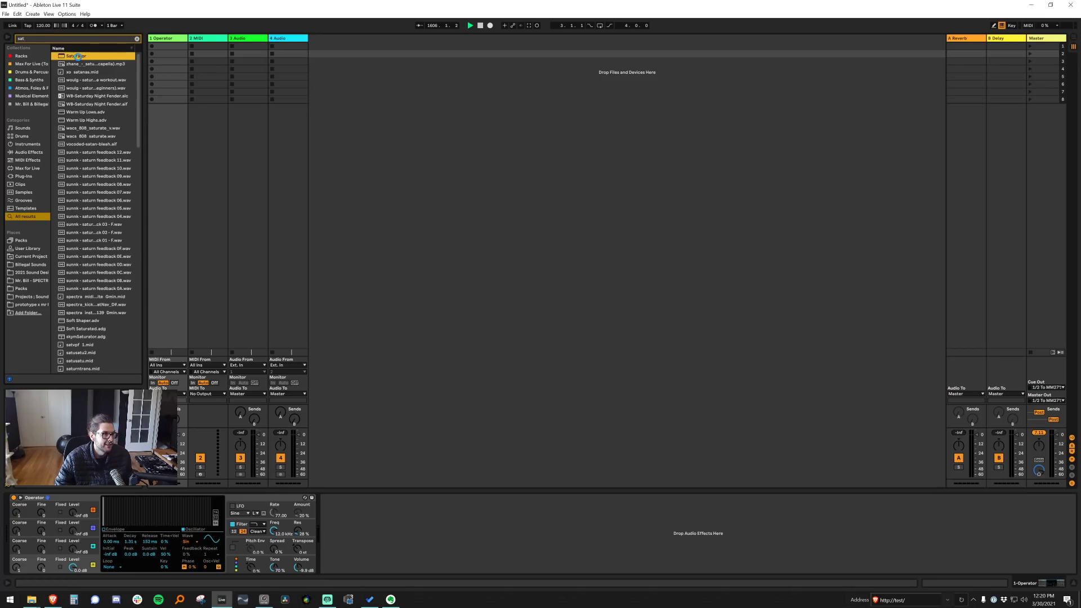
{"action": "key", "text": "Return"}
{"action": "left_click_drag", "start_coordinate": [325, 521], "coordinate": [325, 501]}
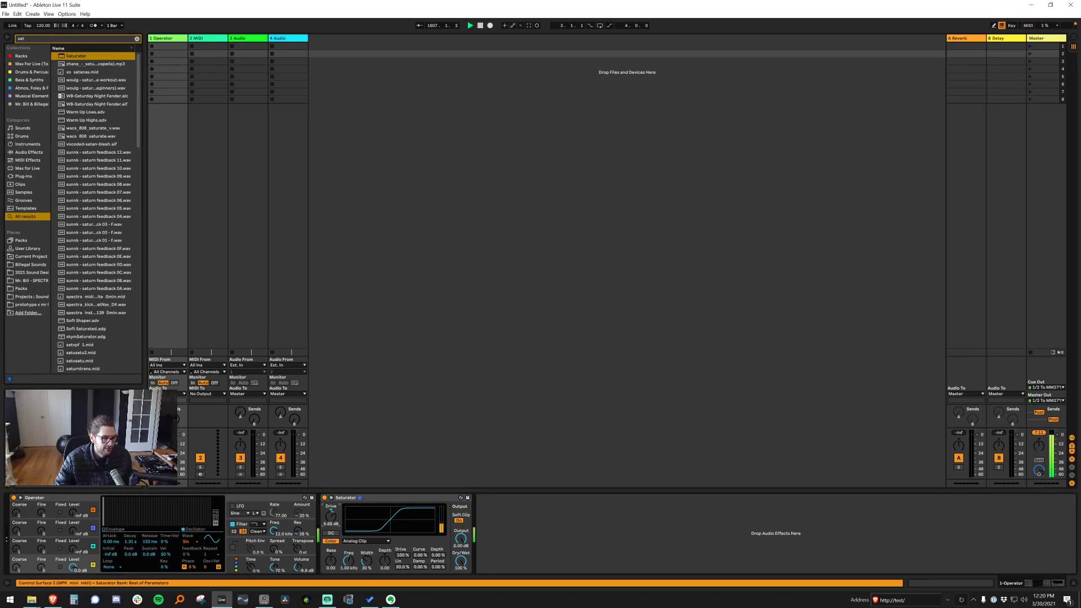
Add the Erosion effect after Saturator and set its mode to Wide Noise
{"action": "key", "text": "ctrl+f"}
{"action": "type", "text": "er"}
{"action": "left_click_drag", "start_coordinate": [72, 57], "coordinate": [529, 510]}
{"action": "left_click", "coordinate": [509, 547]}
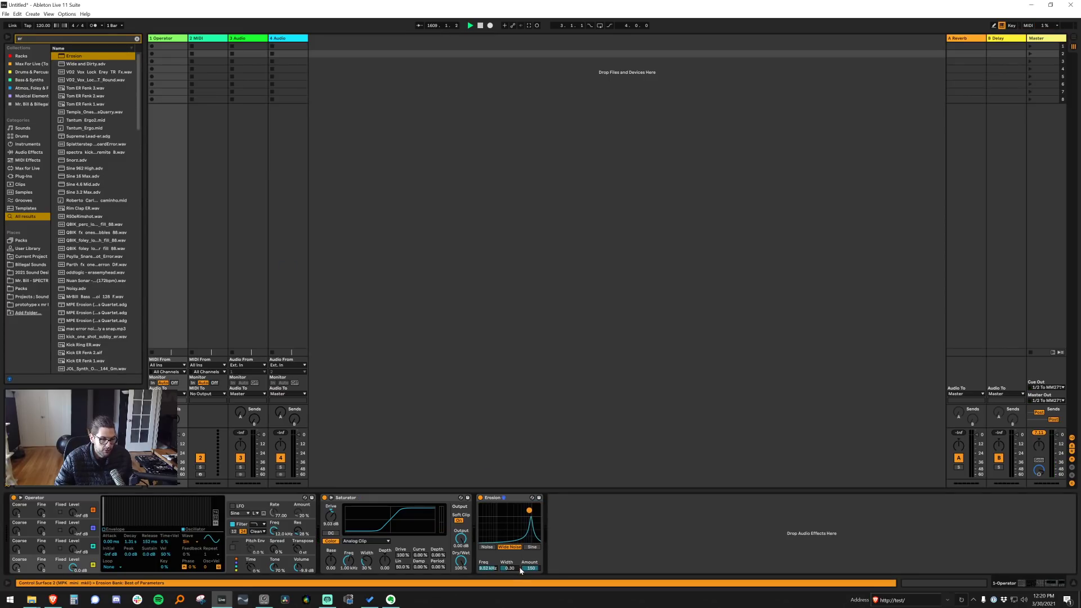
Set Erosion to about 13.3 kHz, width 1.40 and amount 200, and raise Operator's filter frequency to about 18.5 kHz
{"action": "left_click_drag", "start_coordinate": [512, 568], "coordinate": [534, 506]}
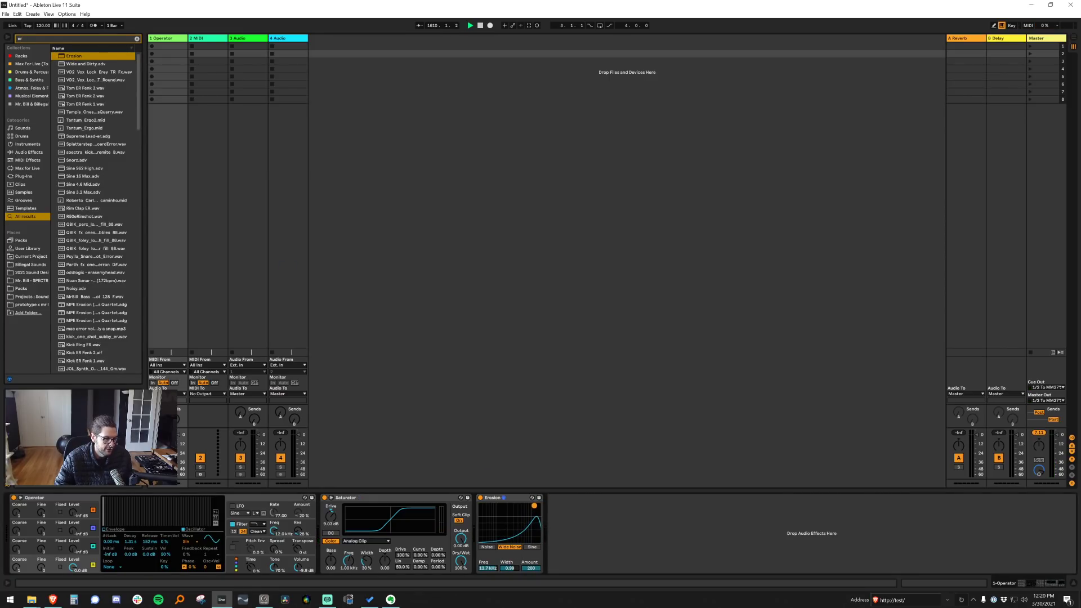
{"action": "left_click_drag", "start_coordinate": [510, 568], "coordinate": [510, 560]}
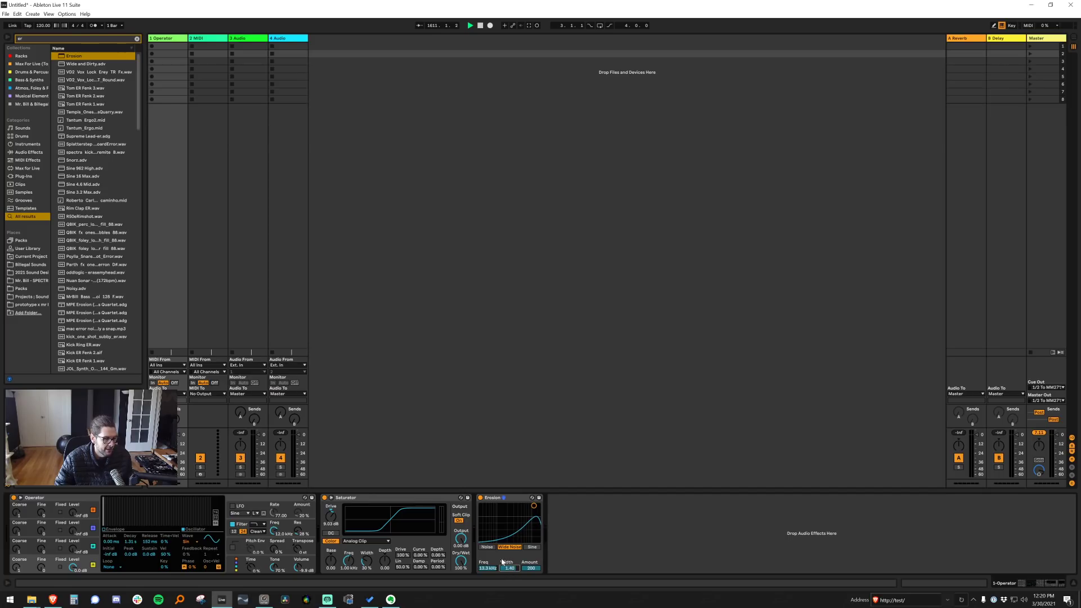
{"action": "left_click", "coordinate": [279, 533]}
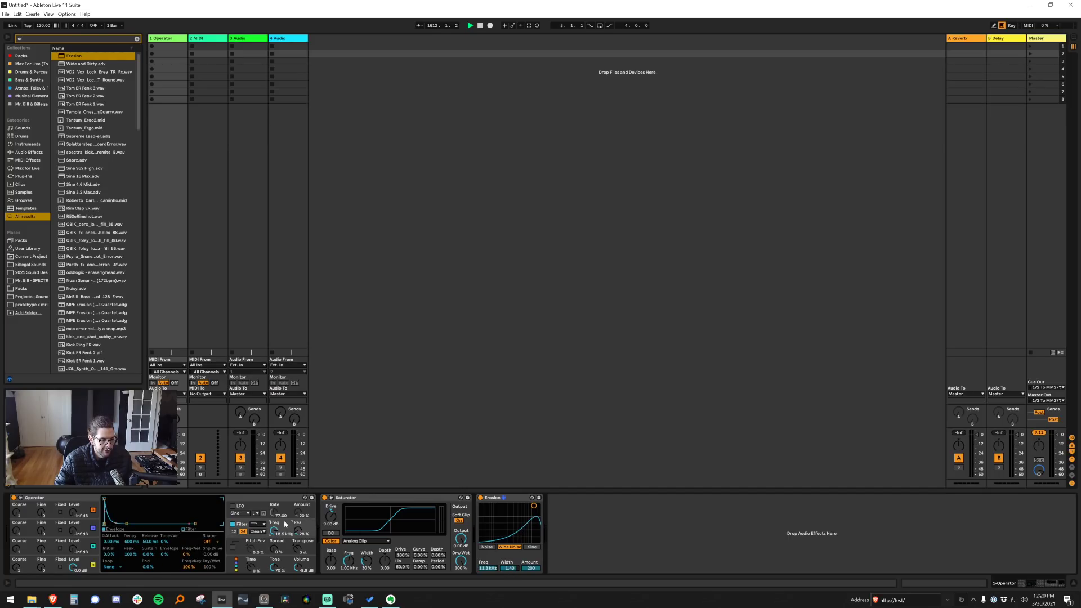
Search the browser for "au", reverse the name sorting and add Auto Filter after Erosion
{"action": "key", "text": "ctrl+f"}
{"action": "type", "text": "au"}
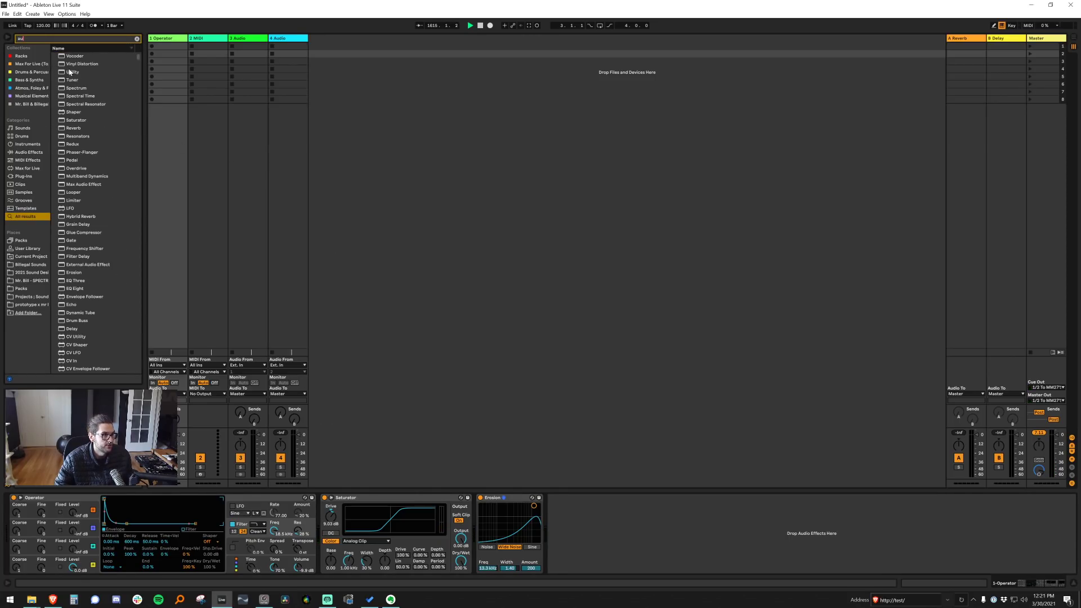
{"action": "left_click", "coordinate": [77, 49]}
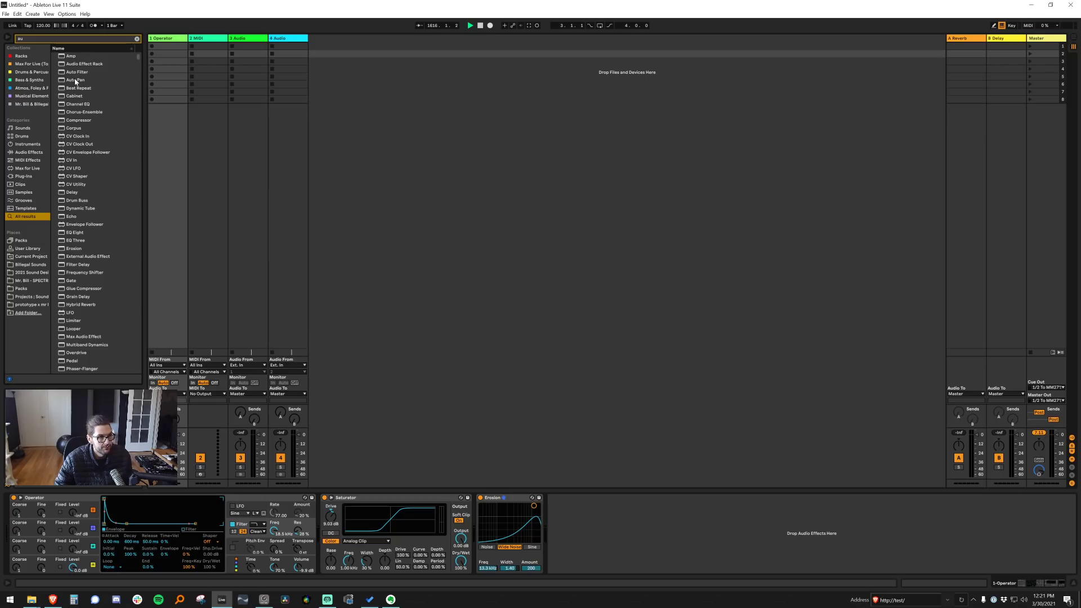
{"action": "left_click_drag", "start_coordinate": [75, 75], "coordinate": [608, 544]}
Set Auto Filter to the notch type at about 635 Hz with about 29 % resonance and an LFO amount of about 15.7
{"action": "left_click", "coordinate": [603, 554]}
{"action": "left_click", "coordinate": [596, 554]}
{"action": "left_click", "coordinate": [607, 543]}
{"action": "left_click", "coordinate": [606, 554]}
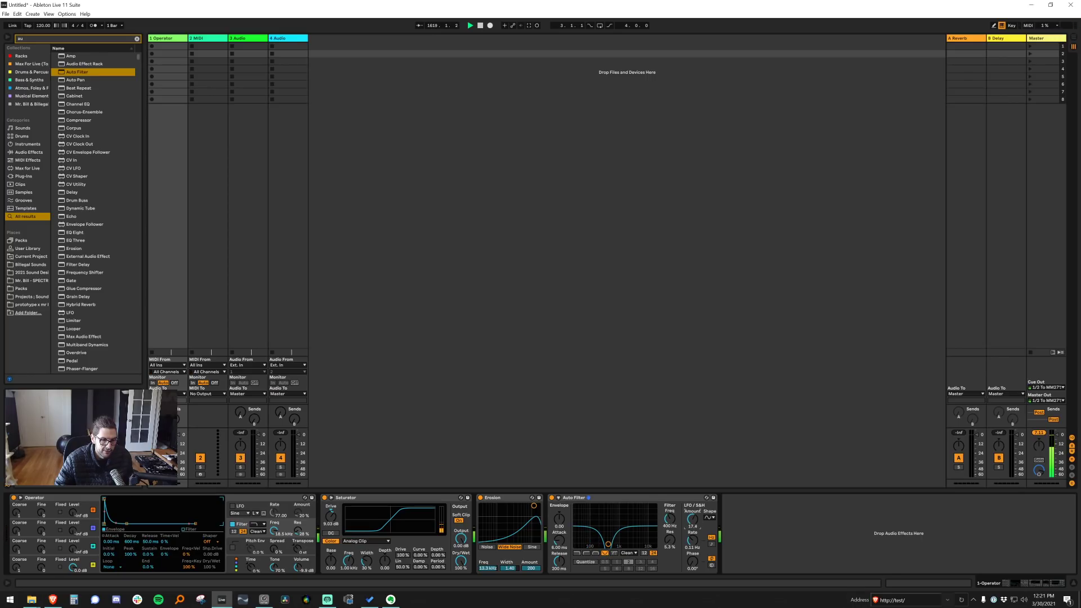
{"action": "left_click_drag", "start_coordinate": [695, 543], "coordinate": [688, 551]}
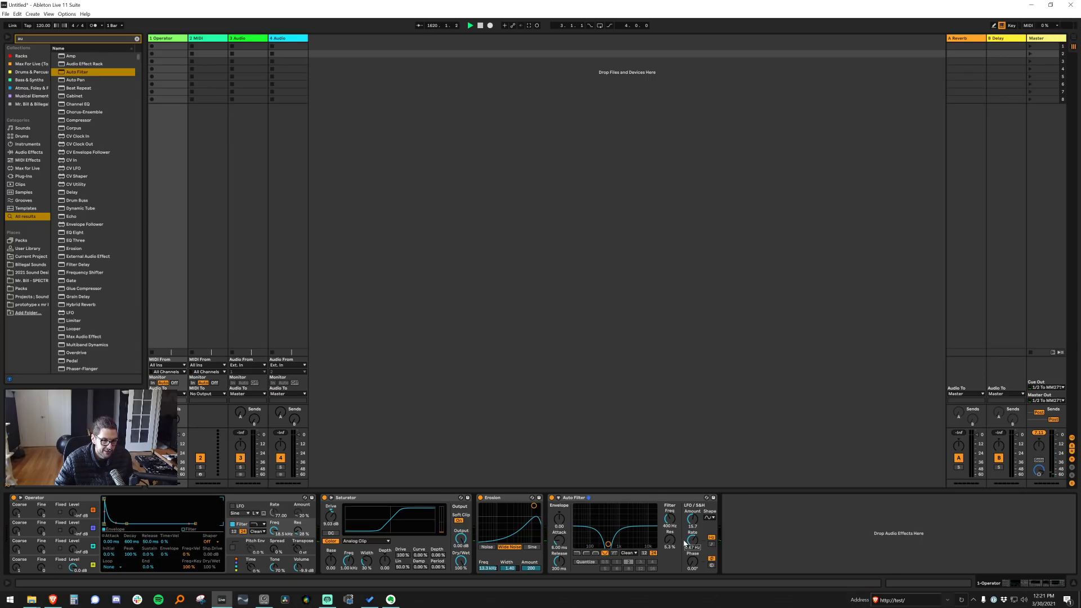
{"action": "left_click_drag", "start_coordinate": [608, 544], "coordinate": [614, 537]}
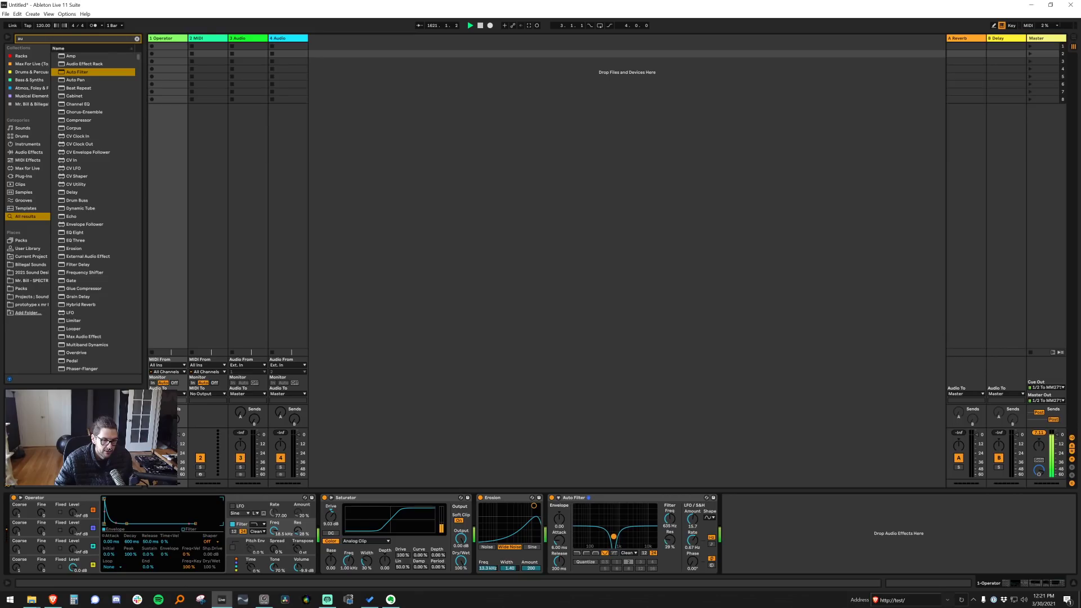
Try Operator's filter as a band-pass at about 125 Hz with about 37 % resonance
{"action": "left_click", "coordinate": [258, 524]}
{"action": "left_click", "coordinate": [258, 544]}
{"action": "mouse_move", "coordinate": [274, 530]}
{"action": "left_mouse_down"}
{"action": "mouse_move", "coordinate": [274, 557]}
{"action": "mouse_move", "coordinate": [295, 526]}
{"action": "left_mouse_up"}
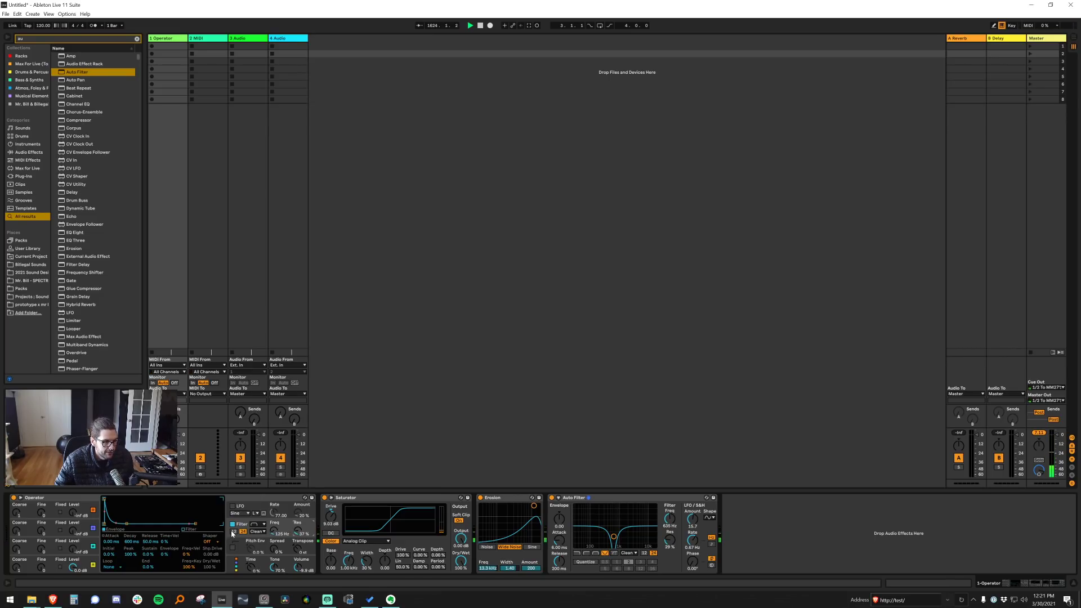
Turn off Operator's filter and enable its pitch envelope at 100 %
{"action": "left_click", "coordinate": [234, 525]}
{"action": "left_click", "coordinate": [237, 554]}
{"action": "left_click", "coordinate": [233, 548]}
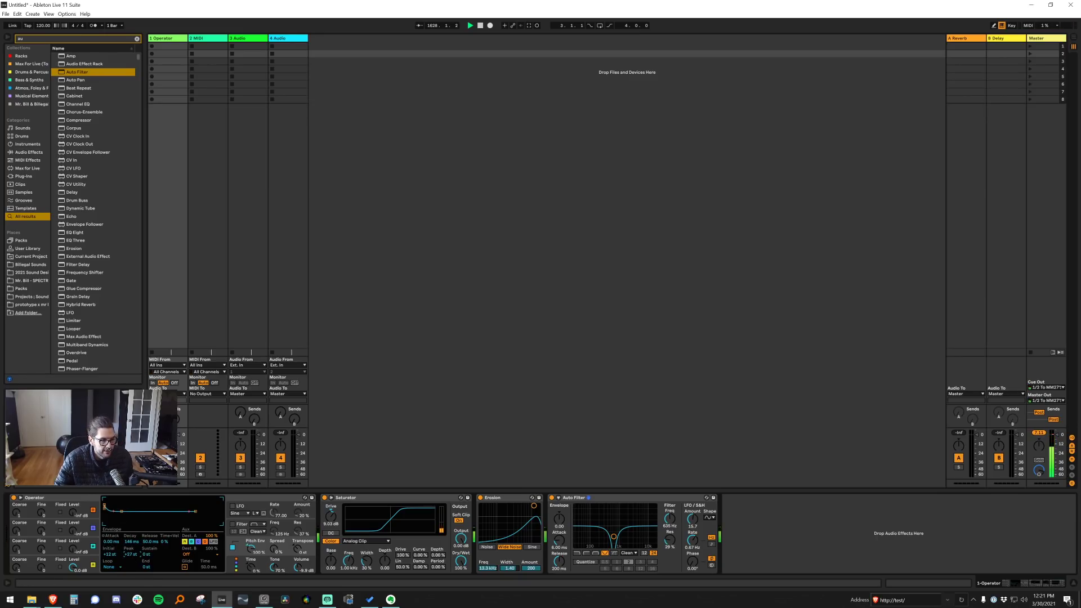
Add the OTT.adv preset after Auto Filter and raise its output gains, with the high band at about 14.1 dB
{"action": "key", "text": "ctrl+f"}
{"action": "type", "text": "ott"}
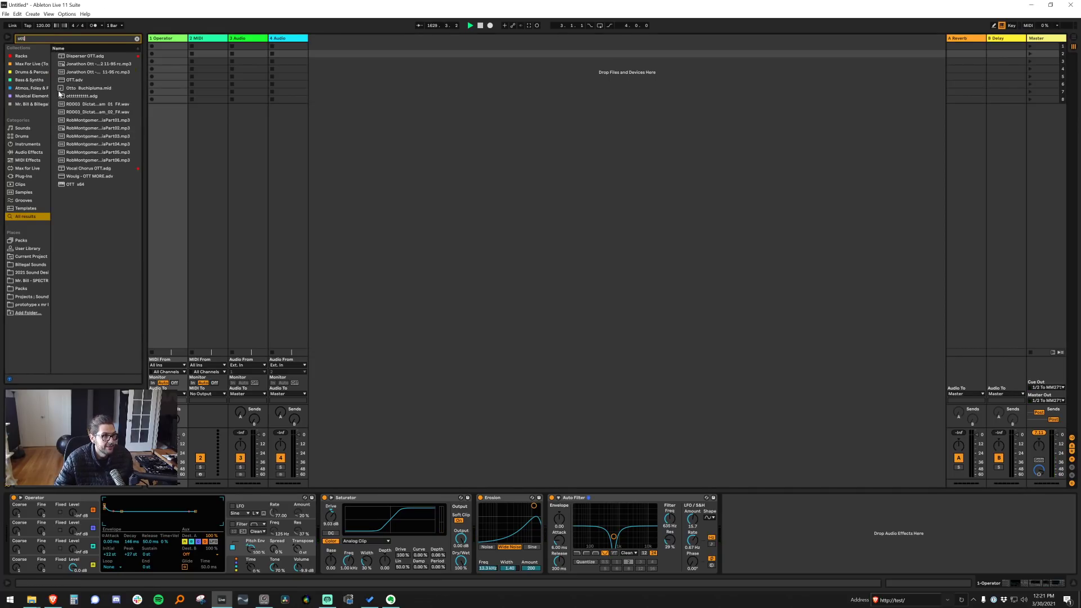
{"action": "left_click", "coordinate": [66, 79]}
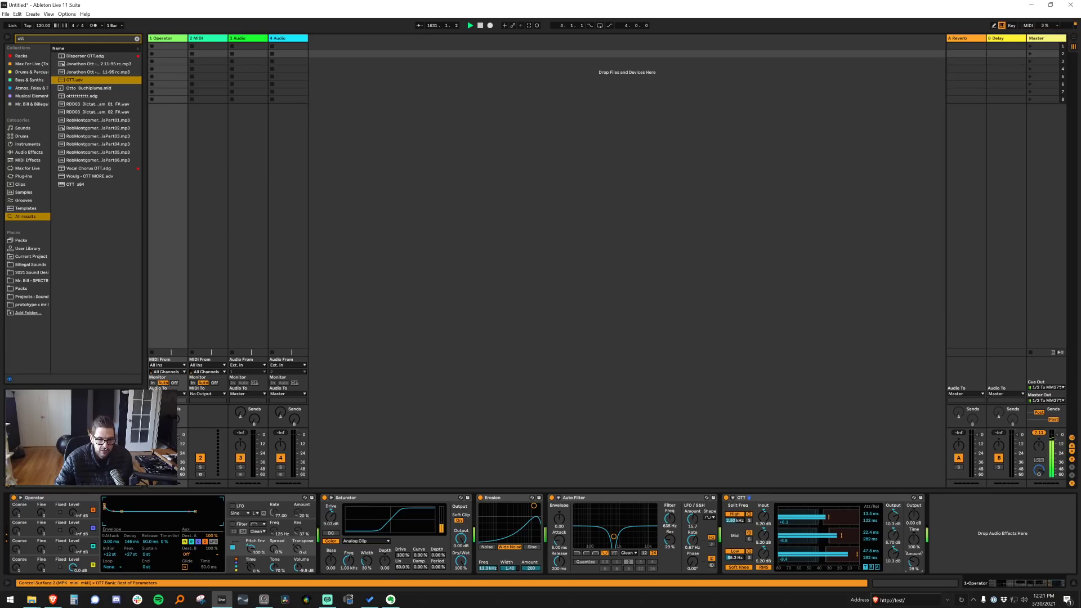
{"action": "left_click_drag", "start_coordinate": [894, 537], "coordinate": [913, 504]}
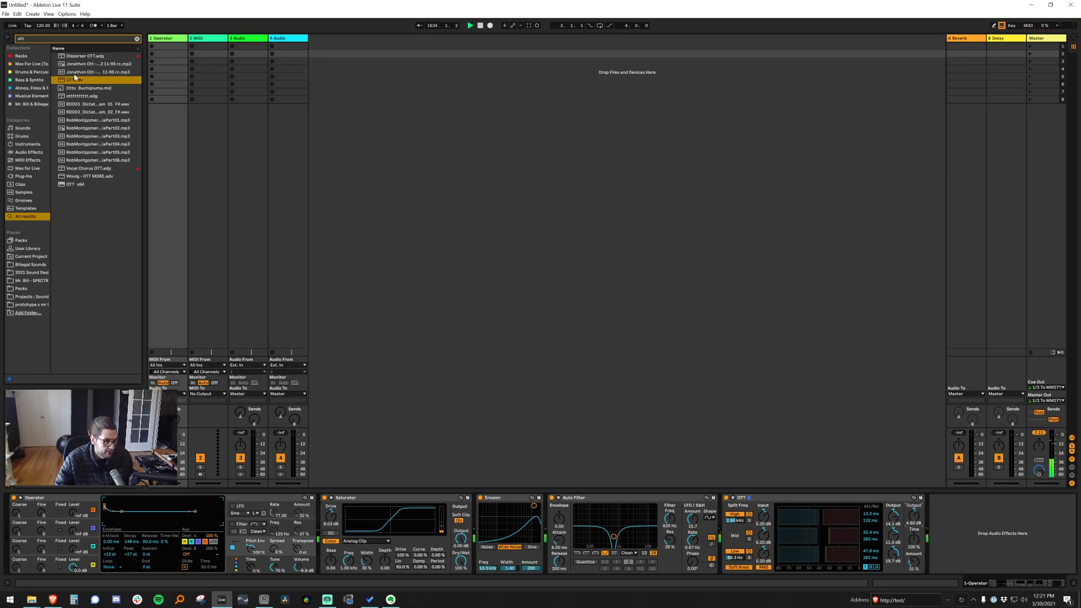
Add the "ottttttttt.adg" effect rack after the OTT device and show its devices in the chain
{"action": "left_click", "coordinate": [76, 96]}
{"action": "left_click_drag", "start_coordinate": [76, 95], "coordinate": [882, 558]}
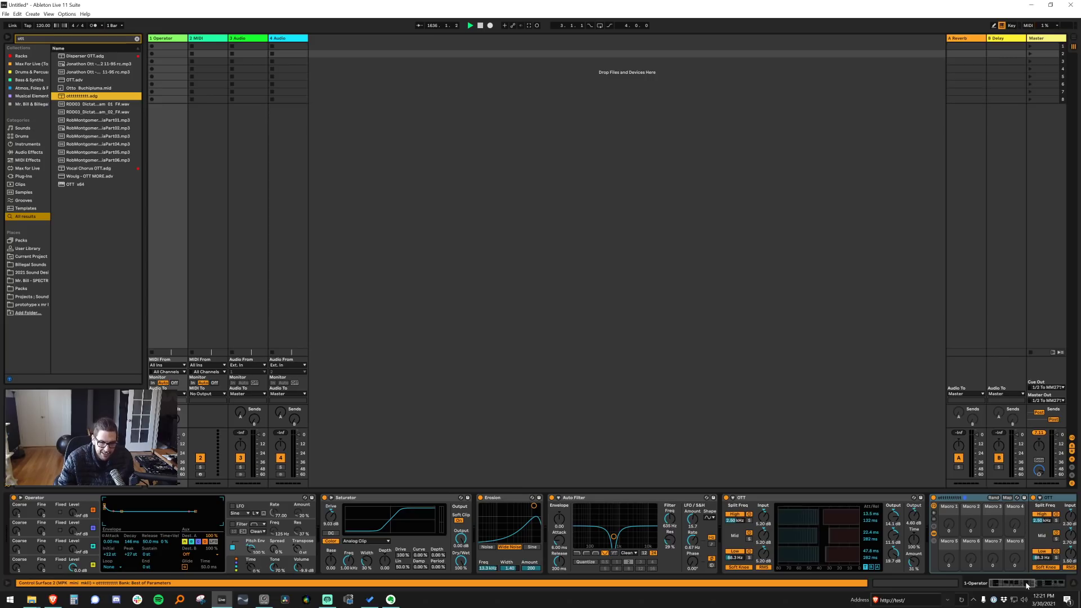
{"action": "left_click", "coordinate": [1059, 583]}
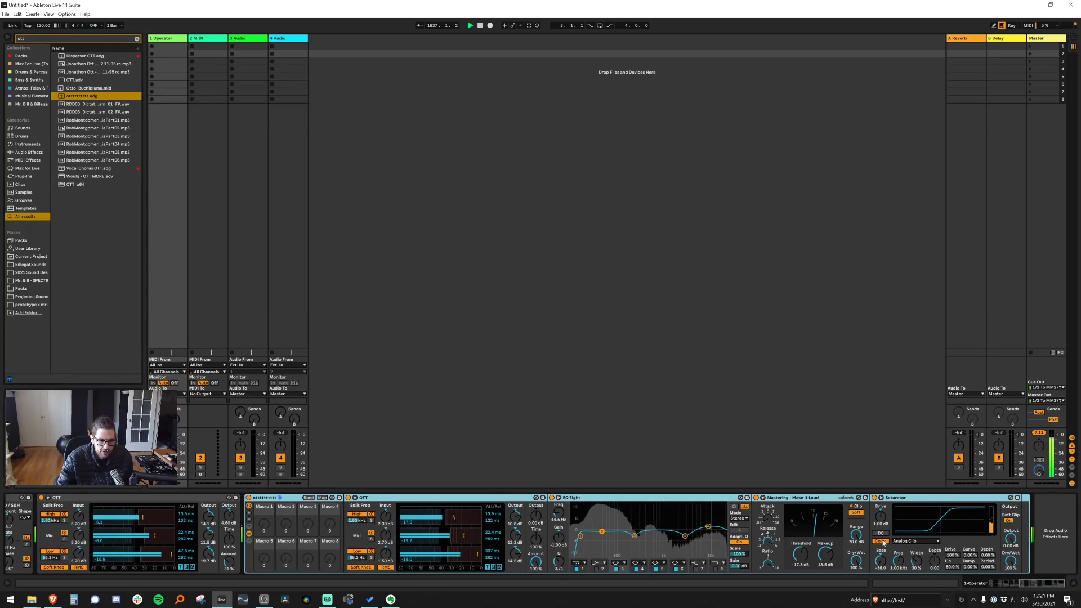
Collapse the OTT device and the effect rack that follows it in the chain
{"action": "left_click", "coordinate": [63, 497]}
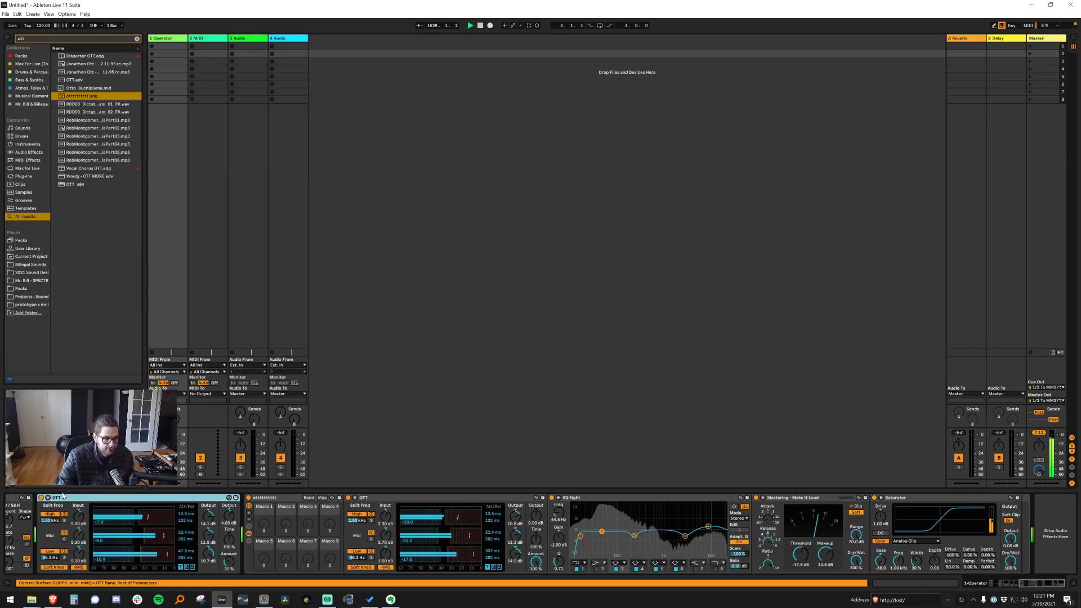
{"action": "key", "text": "Delete"}
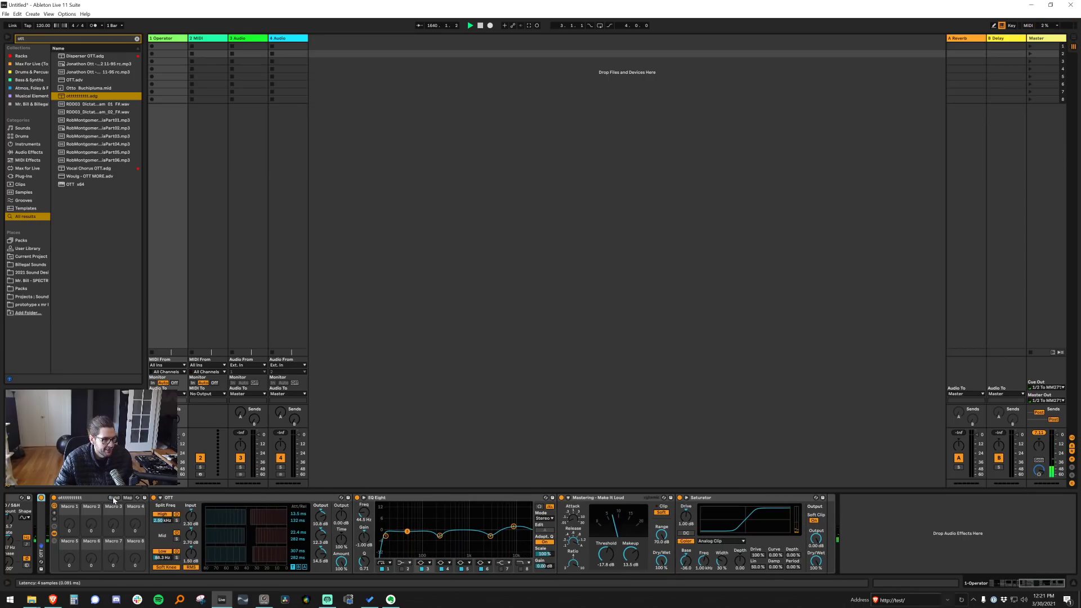
{"action": "double_click", "coordinate": [93, 497]}
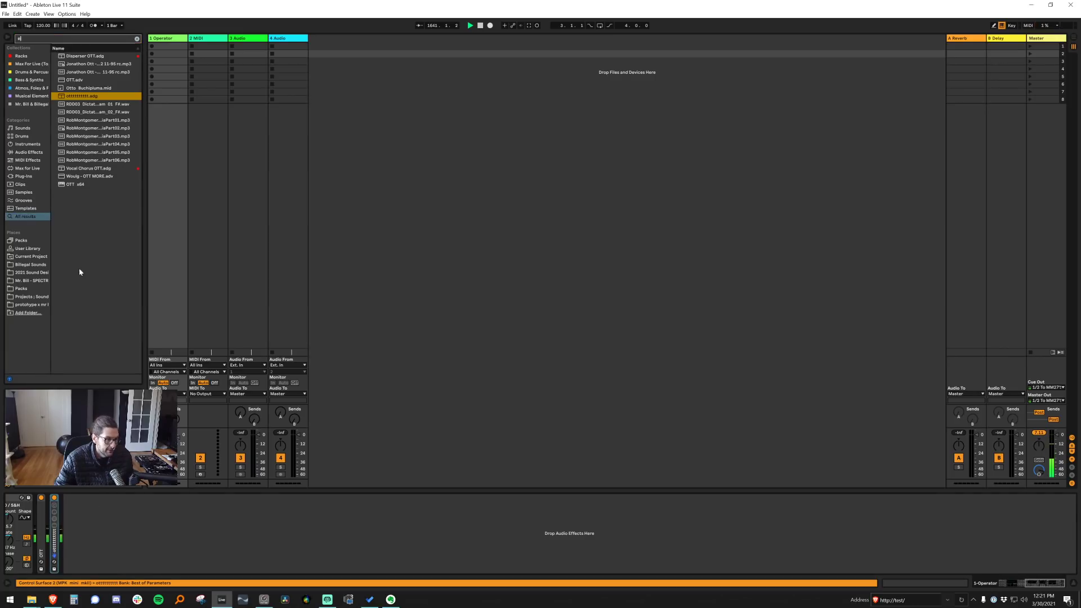
Add an EQ Eight after the effect rack, boosting the upper mids and adding a high-frequency boost at about 14.1 kHz
{"action": "key", "text": "ctrl+f"}
{"action": "type", "text": "eq"}
{"action": "left_click_drag", "start_coordinate": [76, 64], "coordinate": [193, 512]}
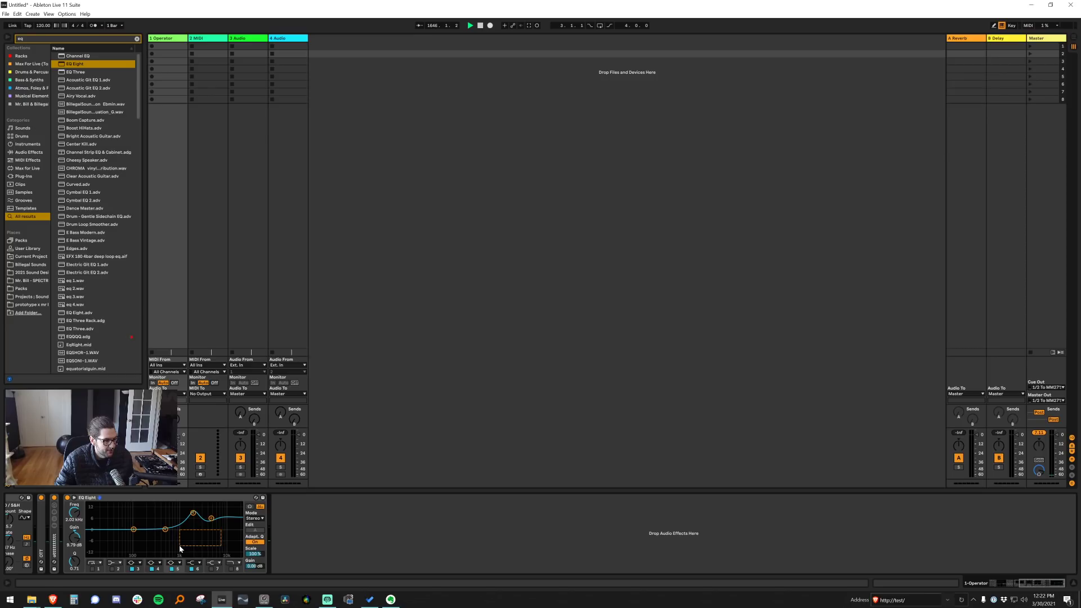
{"action": "left_click_drag", "start_coordinate": [194, 513], "coordinate": [203, 514]}
{"action": "left_click", "coordinate": [191, 569]}
{"action": "left_click", "coordinate": [205, 517]}
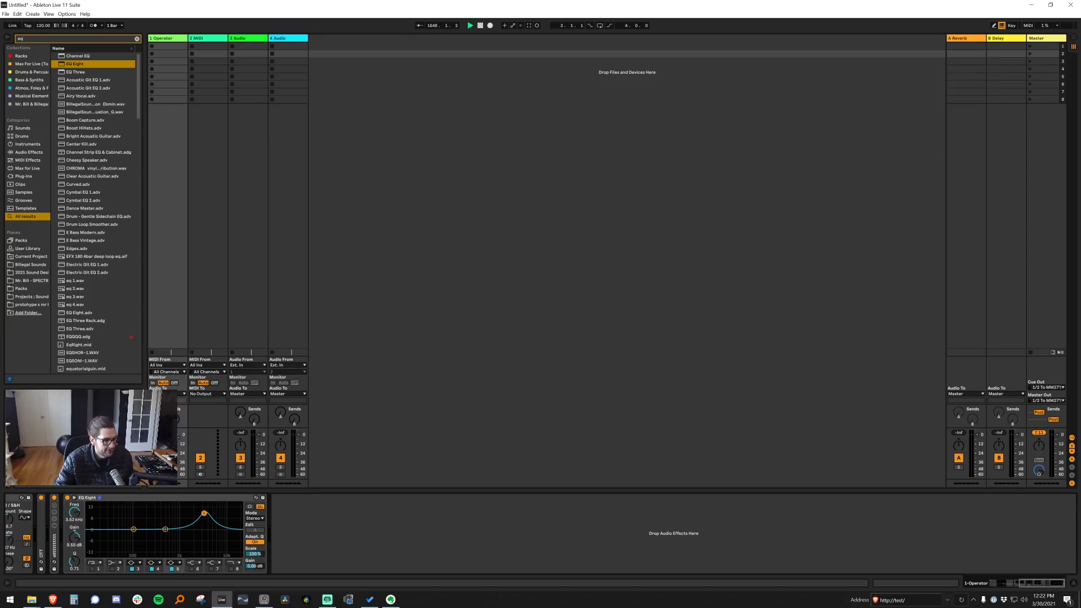
{"action": "left_click_drag", "start_coordinate": [202, 513], "coordinate": [233, 524]}
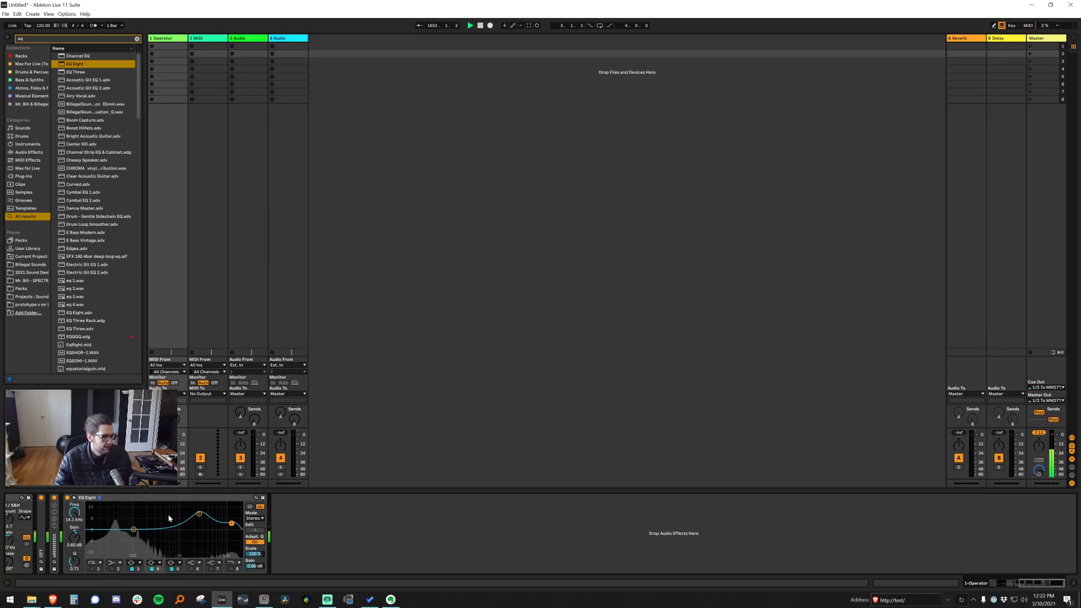
Boost EQ Eight's low band at about 35 Hz, enlarge the mixer meters and reset the Operator track's peak level
{"action": "left_click_drag", "start_coordinate": [133, 529], "coordinate": [112, 514]}
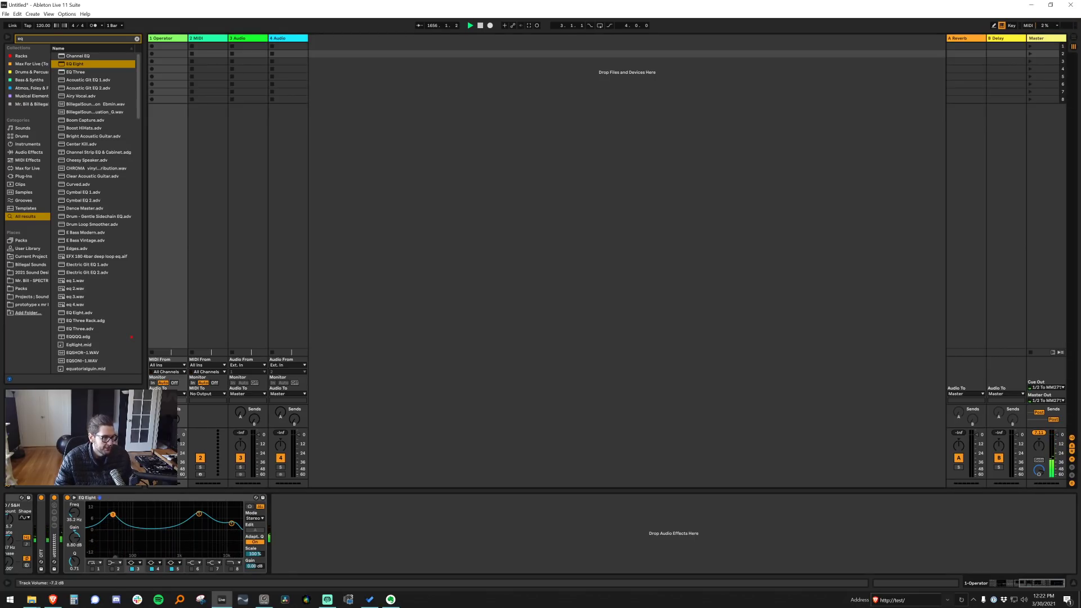
{"action": "left_click_drag", "start_coordinate": [180, 429], "coordinate": [174, 344]}
{"action": "left_click", "coordinate": [161, 366]}
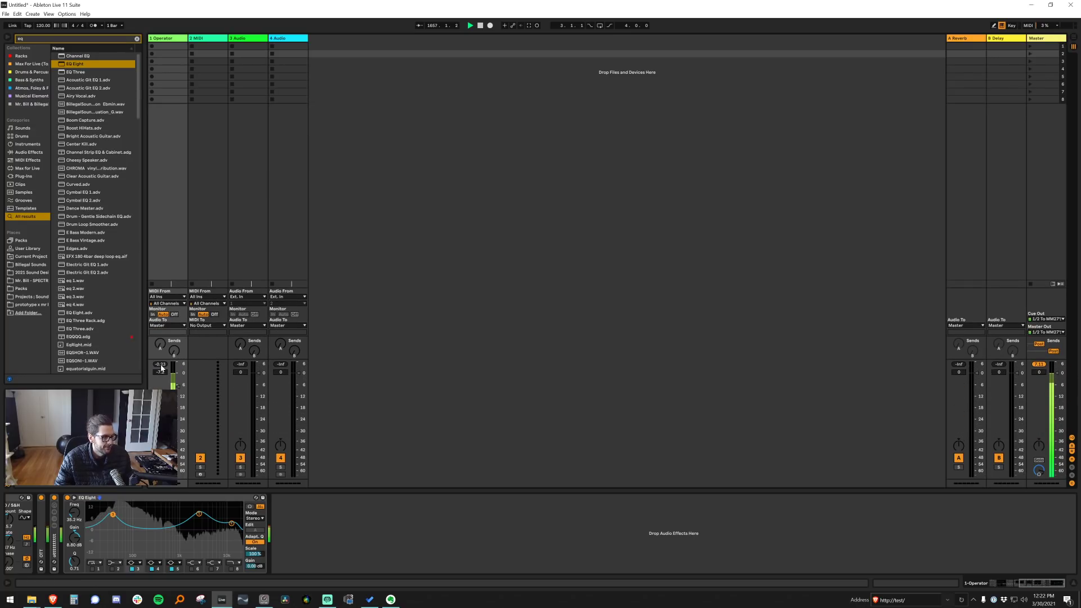
{"action": "key", "text": "ctrl+f"}
{"action": "type", "text": "sat"}
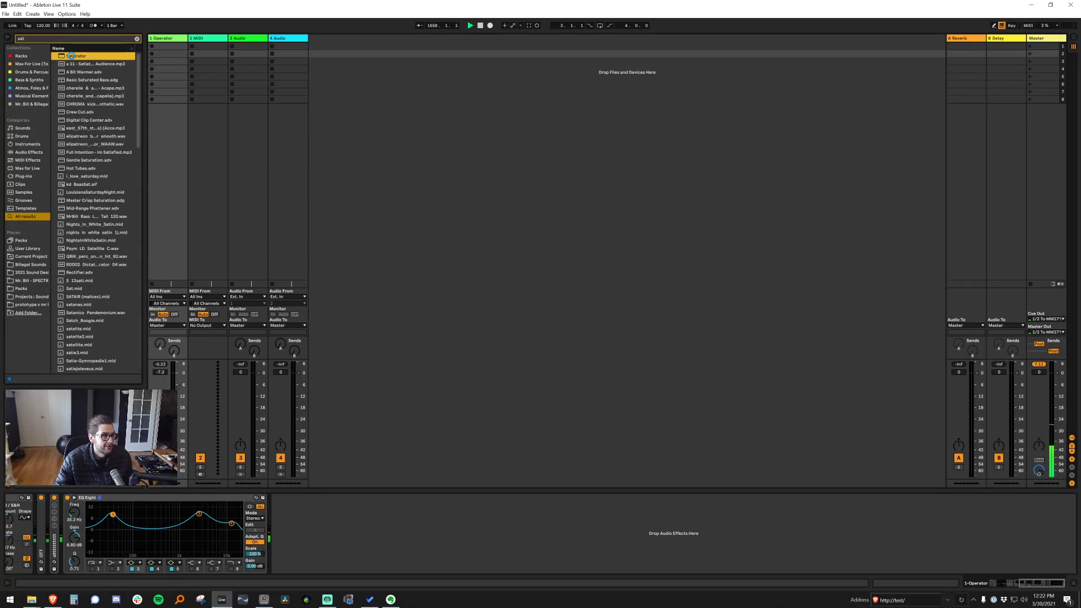
{"action": "left_click_drag", "start_coordinate": [72, 56], "coordinate": [391, 514]}
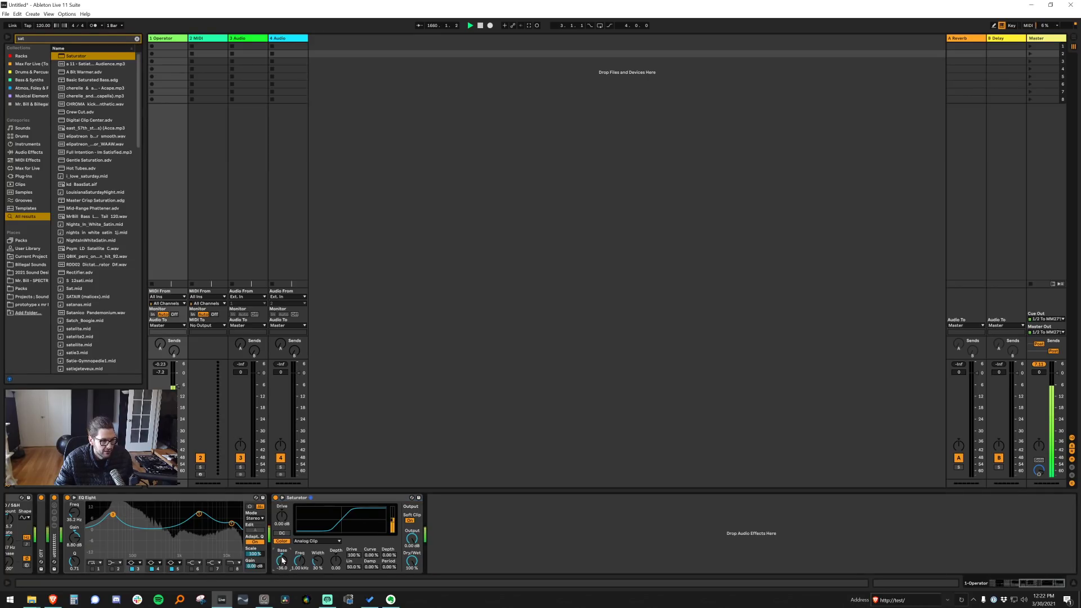
{"action": "left_click", "coordinate": [304, 499]}
{"action": "key", "text": "Delete"}
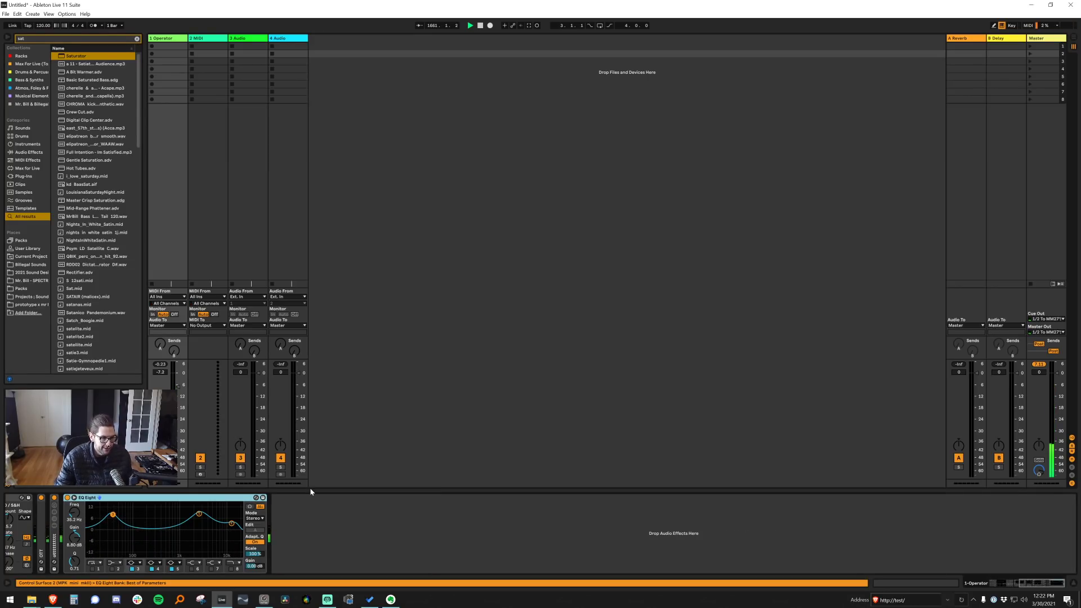
Add a Vocoder after EQ Eight and set its carrier to Modulator
{"action": "key", "text": "ctrl+f"}
{"action": "type", "text": "voco"}
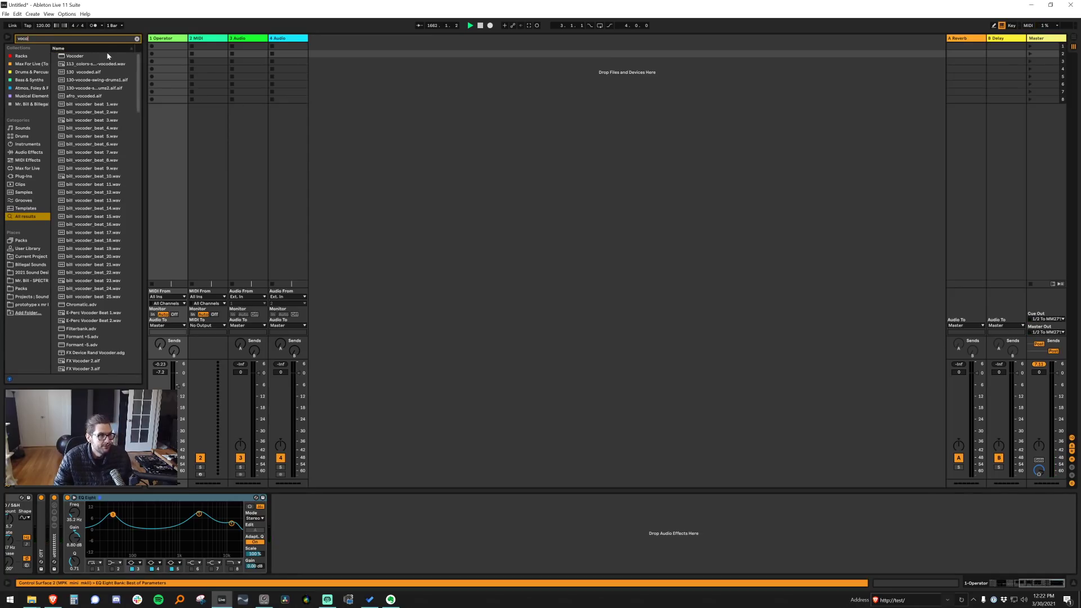
{"action": "key", "text": "Down"}
{"action": "key", "text": "Return"}
{"action": "left_click", "coordinate": [307, 518]}
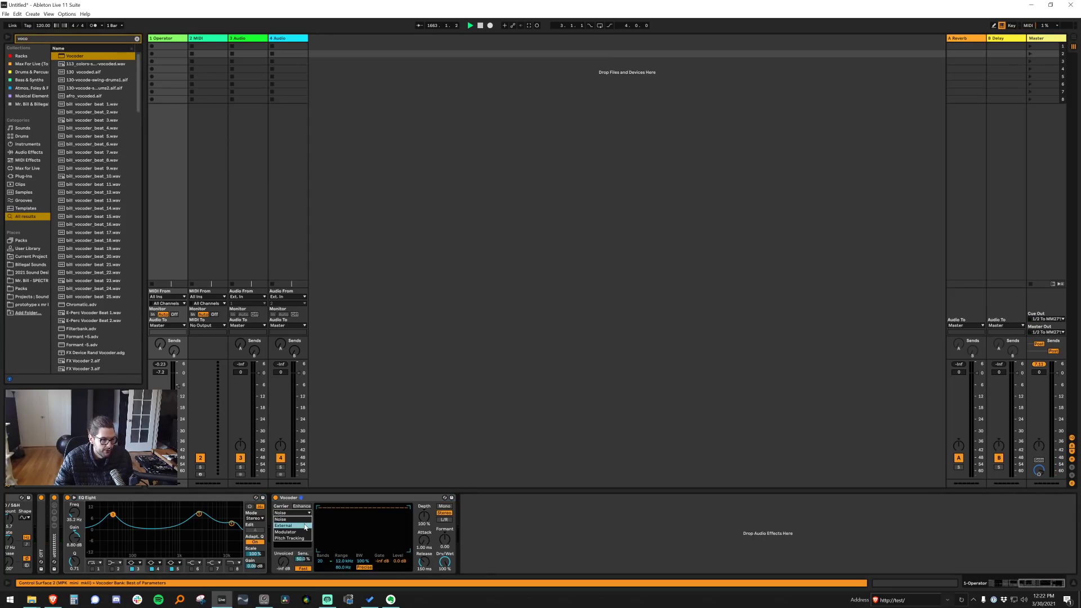
{"action": "left_click", "coordinate": [304, 530]}
Set the Vocoder to 4 bands and widen its frequency range to 20 Hz–18 kHz
{"action": "left_click", "coordinate": [324, 563]}
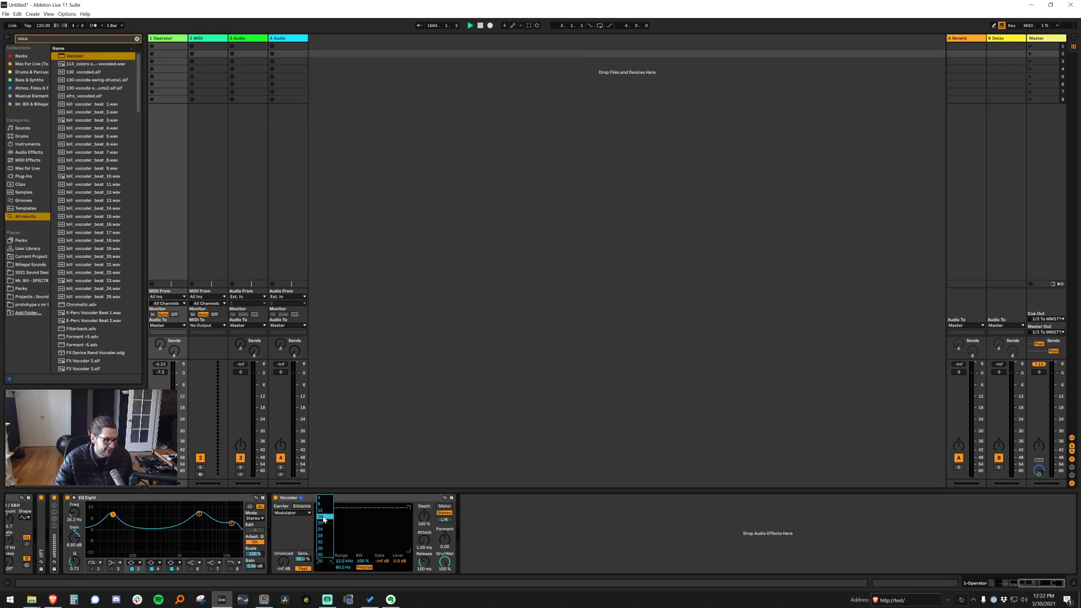
{"action": "left_click", "coordinate": [325, 497]}
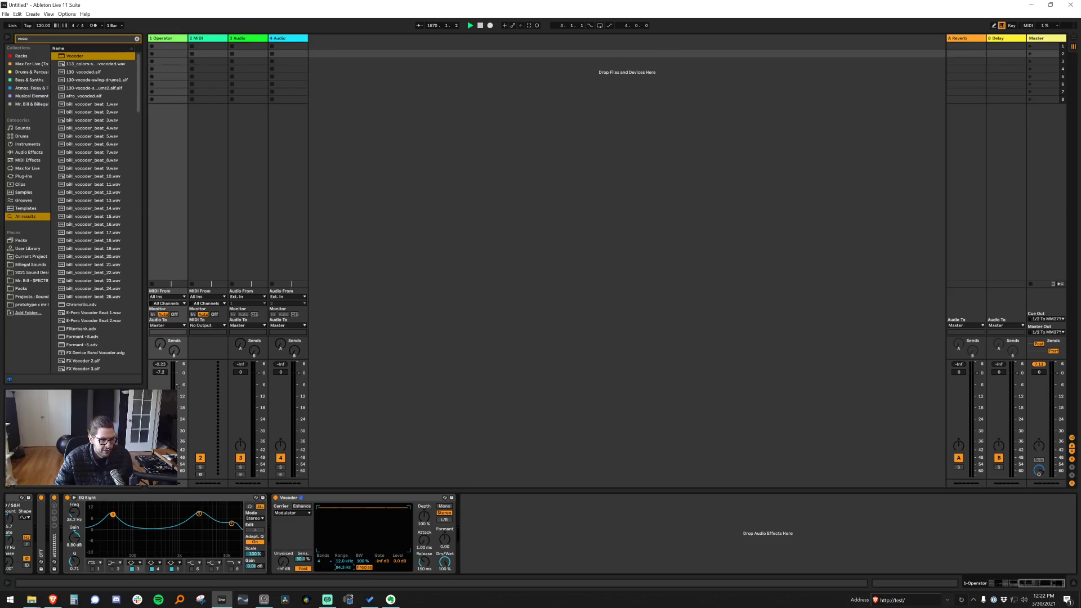
{"action": "left_click_drag", "start_coordinate": [345, 561], "coordinate": [344, 549]}
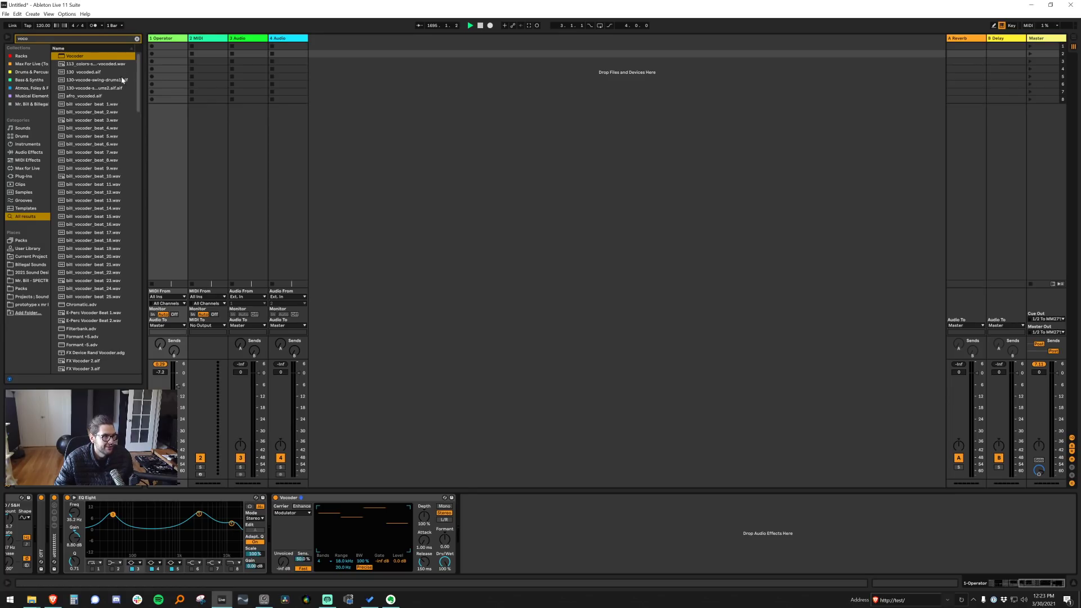
Insert a second EQ Eight before the Vocoder with a broad 15 dB boost at about 1.7 kHz, and lower the Vocoder's upper band levels
{"action": "key", "text": "ctrl+f"}
{"action": "type", "text": "eq"}
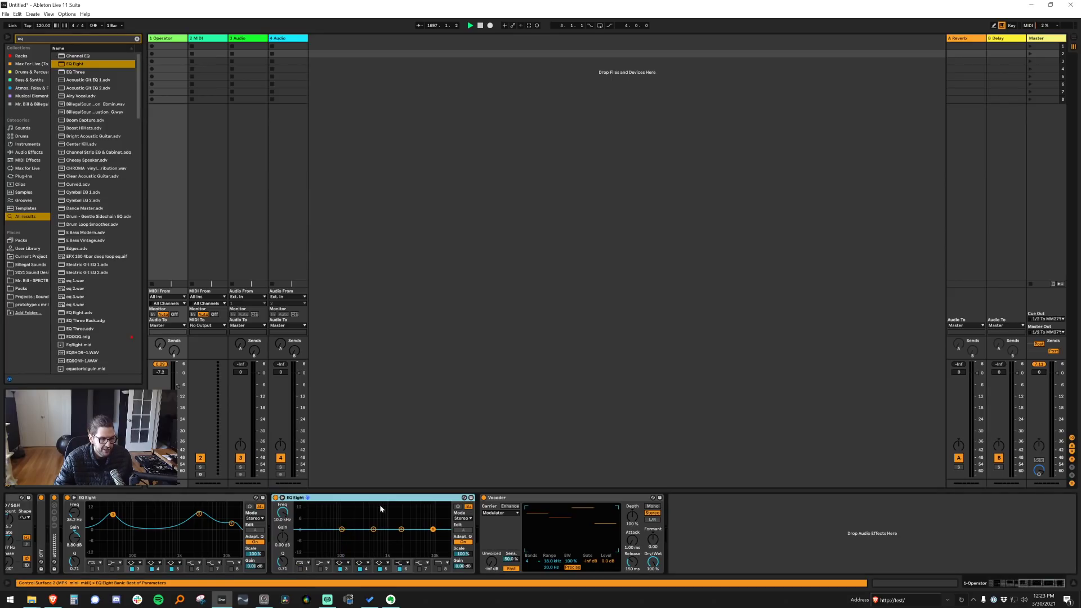
{"action": "left_click_drag", "start_coordinate": [432, 530], "coordinate": [397, 504]}
{"action": "left_click_drag", "start_coordinate": [280, 560], "coordinate": [281, 565]}
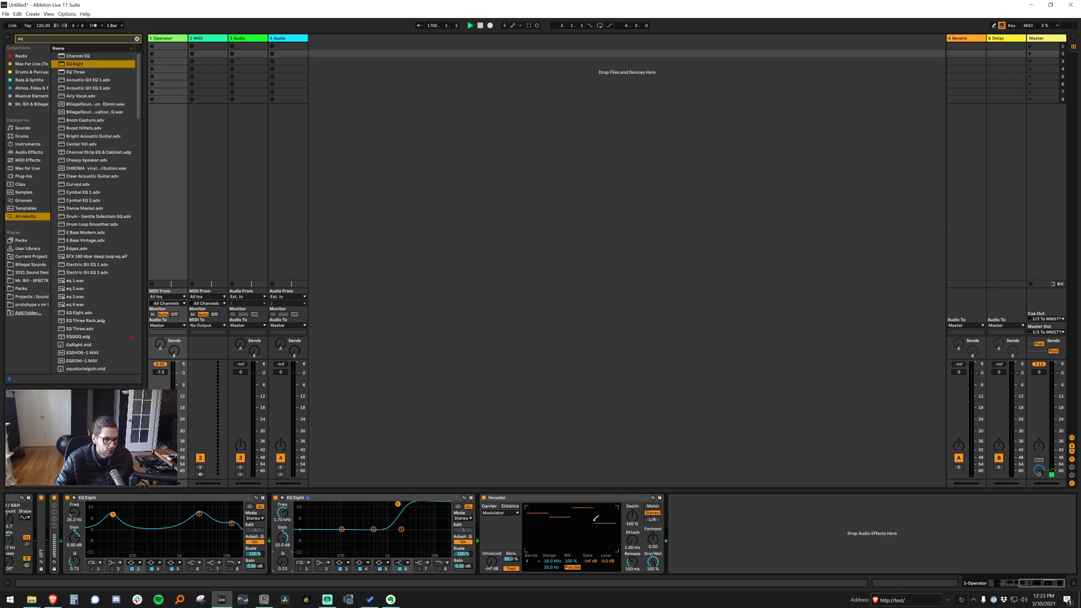
{"action": "mouse_move", "coordinate": [602, 533]}
{"action": "left_mouse_down"}
{"action": "mouse_move", "coordinate": [593, 519]}
{"action": "mouse_move", "coordinate": [609, 534]}
{"action": "left_mouse_up"}
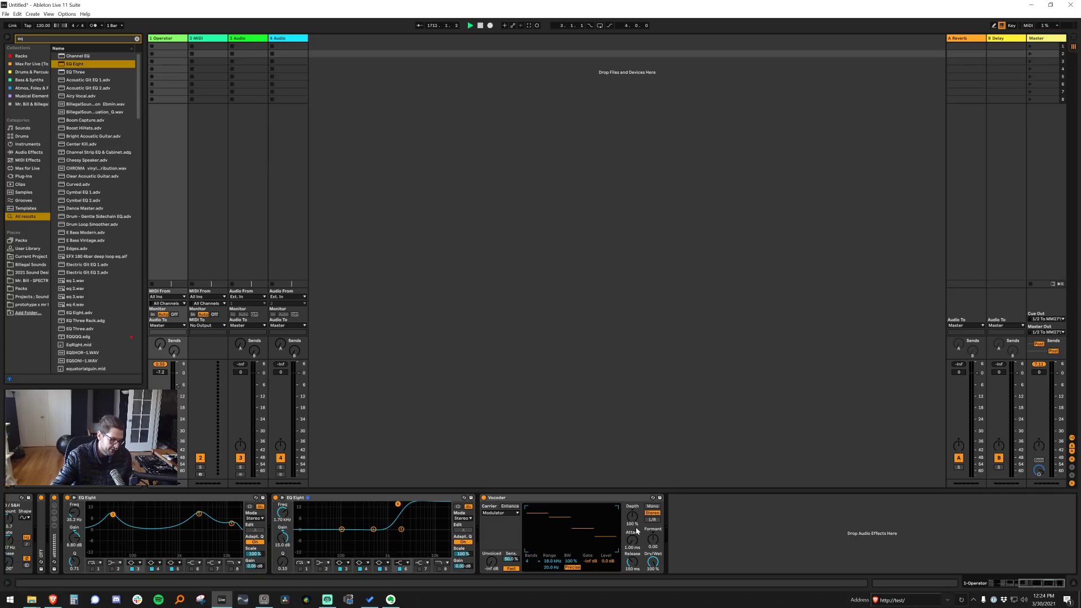
Insert an Amp using the Clean model between the two EQ Eight devices
{"action": "type", "text": "amp"}
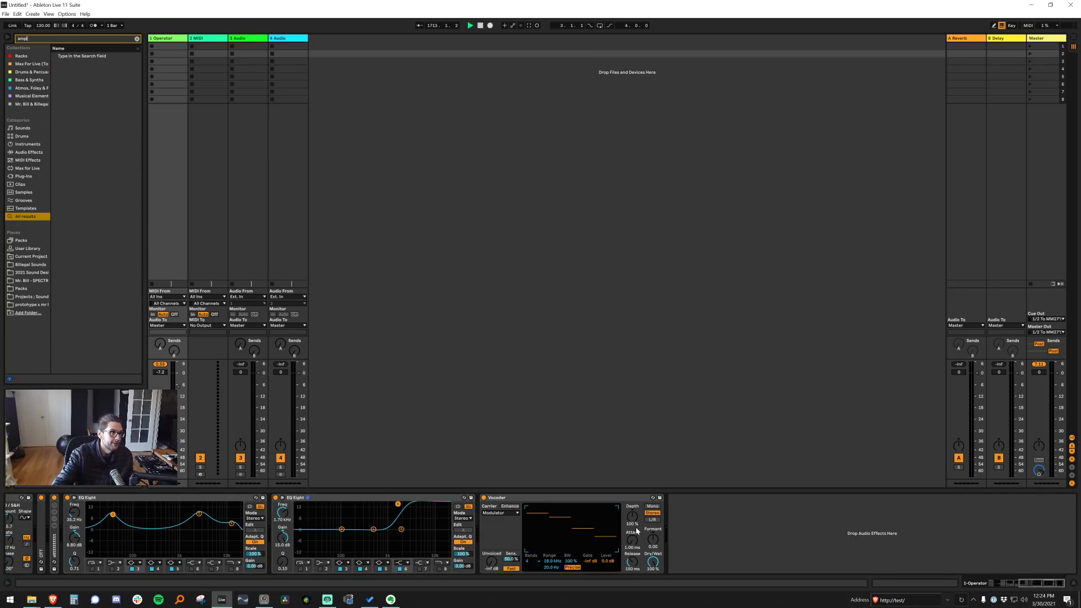
{"action": "left_click_drag", "start_coordinate": [70, 56], "coordinate": [292, 564]}
{"action": "left_click", "coordinate": [281, 546]}
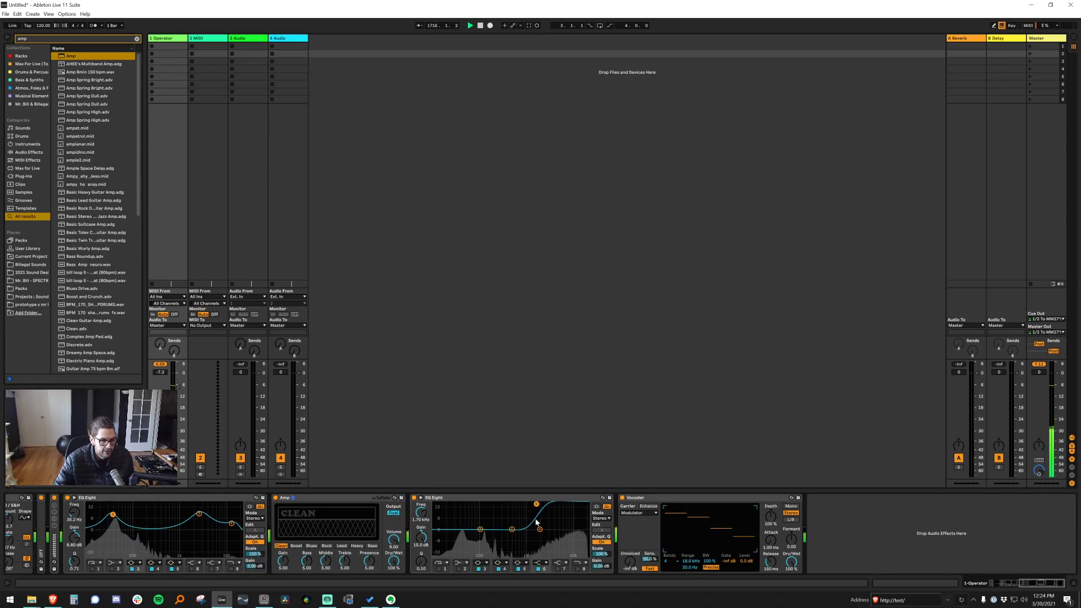
Reduce the second EQ Eight's high boost to about 7 dB near 1.8 kHz and set Amp's Dry/Wet to about 41 %
{"action": "left_click_drag", "start_coordinate": [537, 513], "coordinate": [535, 524]}
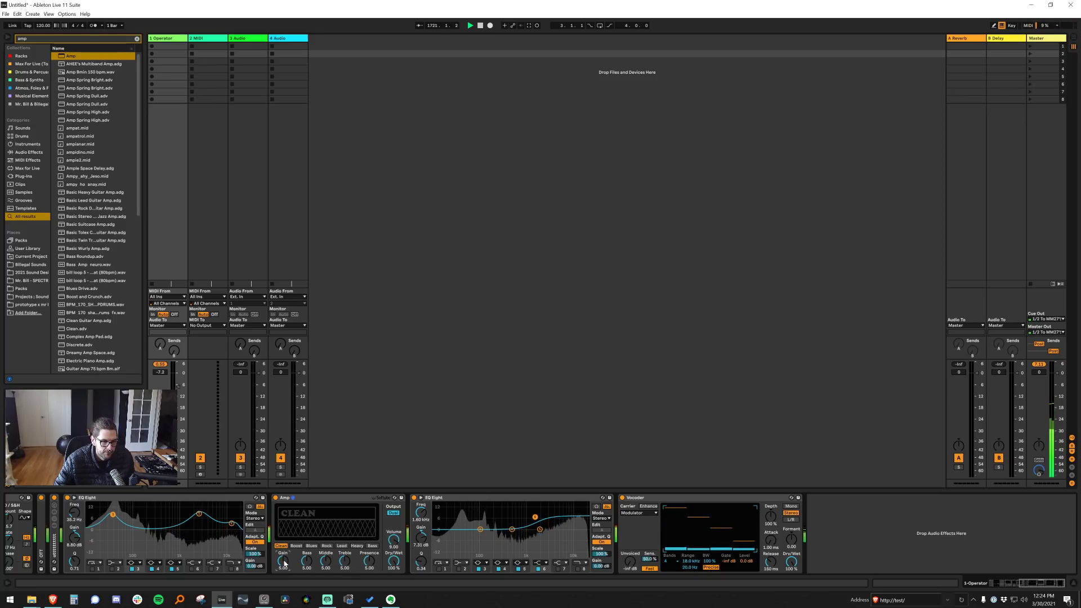
{"action": "left_click_drag", "start_coordinate": [394, 561], "coordinate": [393, 588]}
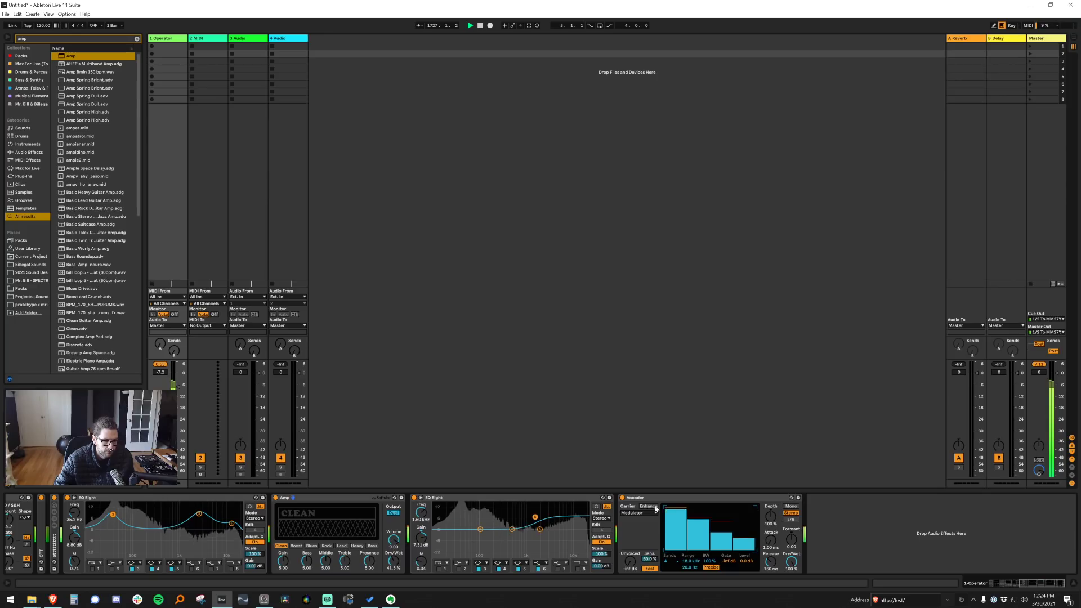
{"action": "left_click_drag", "start_coordinate": [539, 519], "coordinate": [535, 521]}
Collapse the devices between Operator and the Vocoder, including Erosion, Auto Filter, Amp and both EQ Eights
{"action": "left_click_drag", "start_coordinate": [1037, 583], "coordinate": [990, 583]}
{"action": "double_click", "coordinate": [357, 497]}
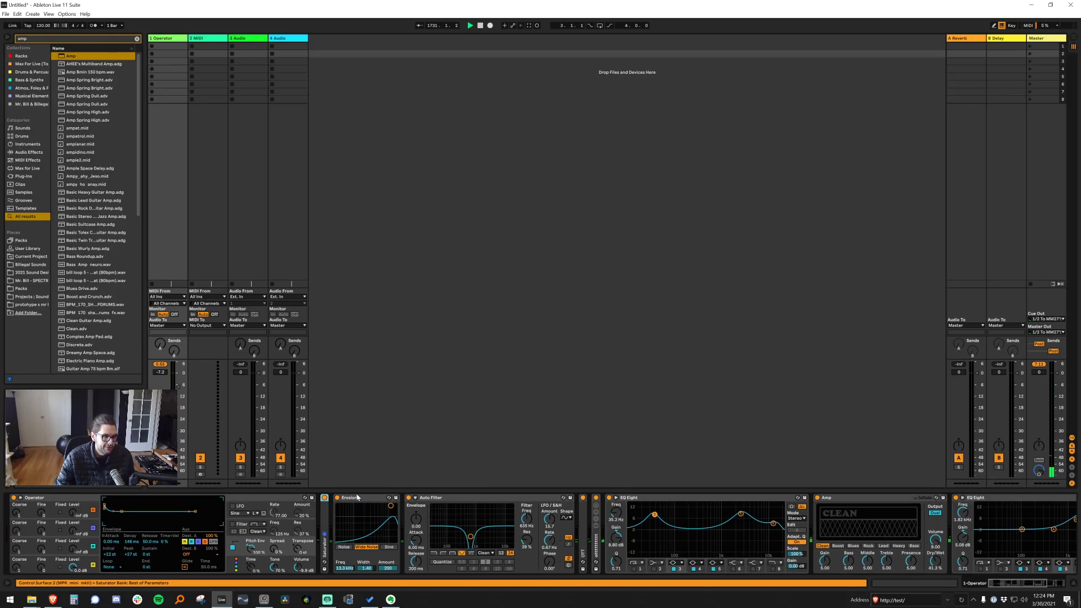
{"action": "double_click", "coordinate": [360, 498]}
{"action": "double_click", "coordinate": [374, 498]}
{"action": "left_click", "coordinate": [422, 498]}
{"action": "double_click", "coordinate": [423, 498]}
{"action": "double_click", "coordinate": [468, 498]}
{"action": "double_click", "coordinate": [472, 498]}
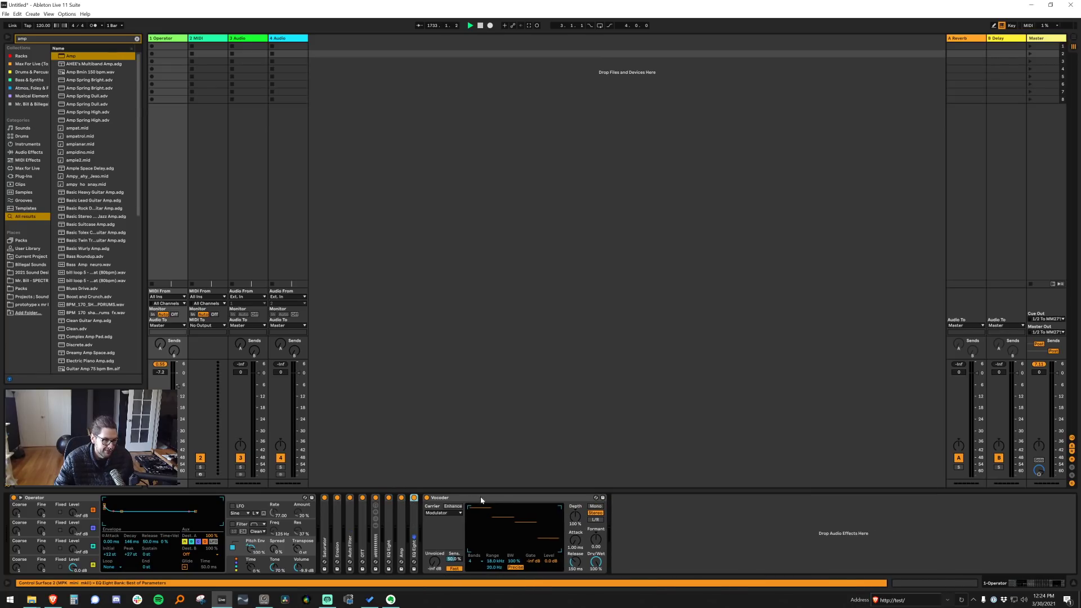
Add a Saturator after the Vocoder, then raise the Operator track's volume and reset its peak level
{"action": "left_click", "coordinate": [489, 498]}
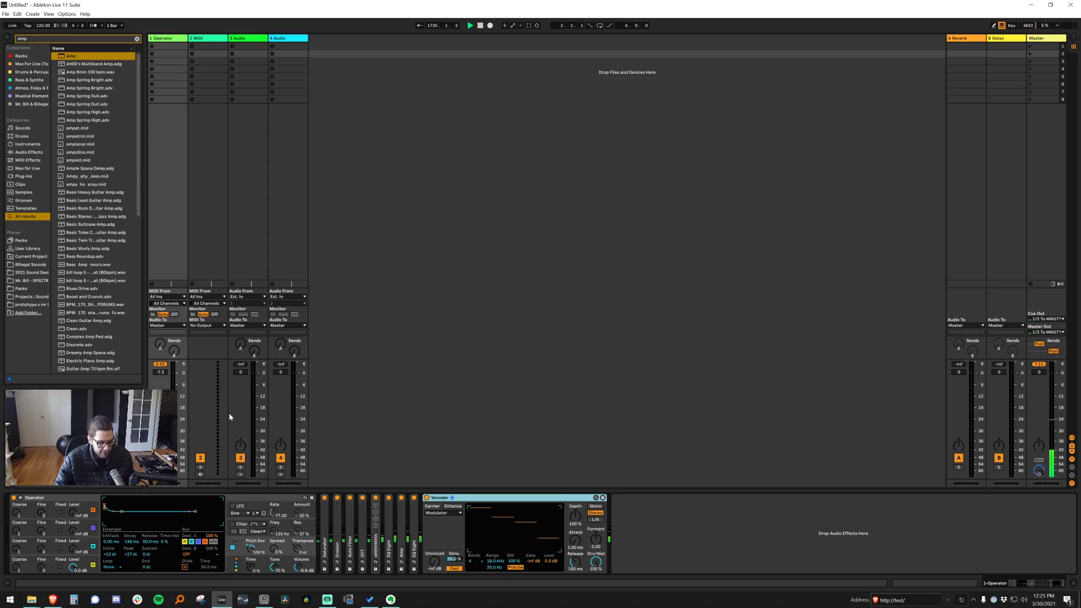
{"action": "key", "text": "ctrl+f"}
{"action": "type", "text": "sat"}
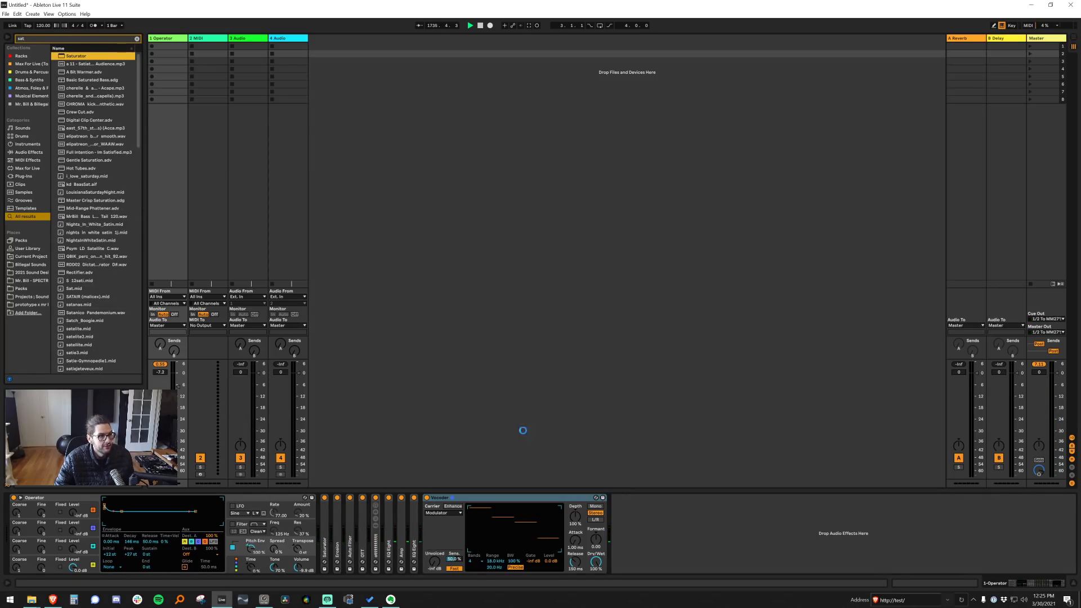
{"action": "left_click_drag", "start_coordinate": [164, 372], "coordinate": [164, 361]}
{"action": "left_click", "coordinate": [162, 365]}
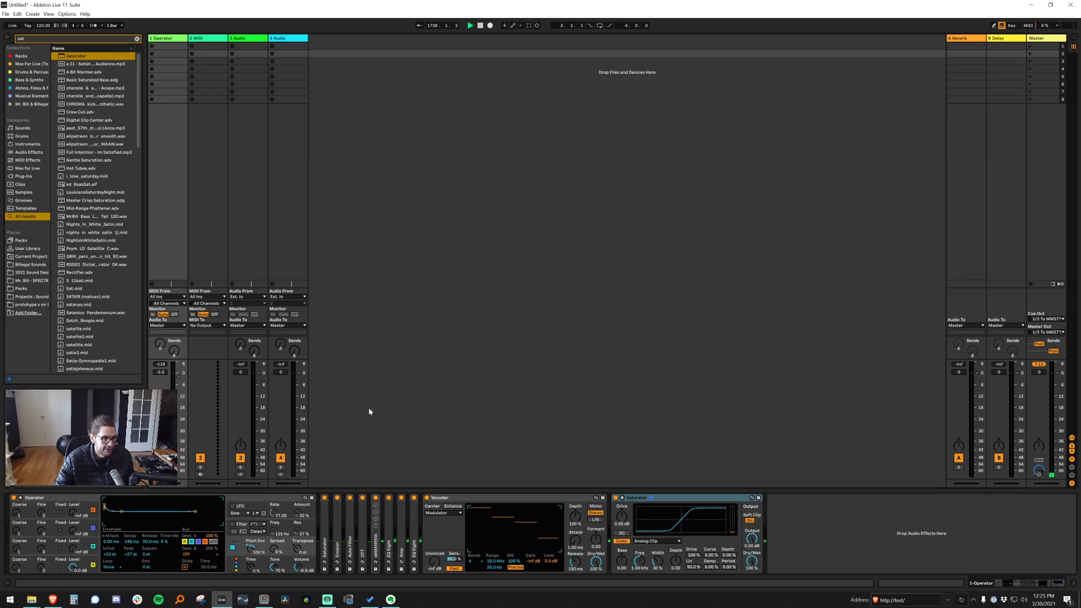
Sweep the new Saturator's Base amount up and down with Color on, and leave it at -36.0
{"action": "left_click_drag", "start_coordinate": [625, 557], "coordinate": [624, 606]}
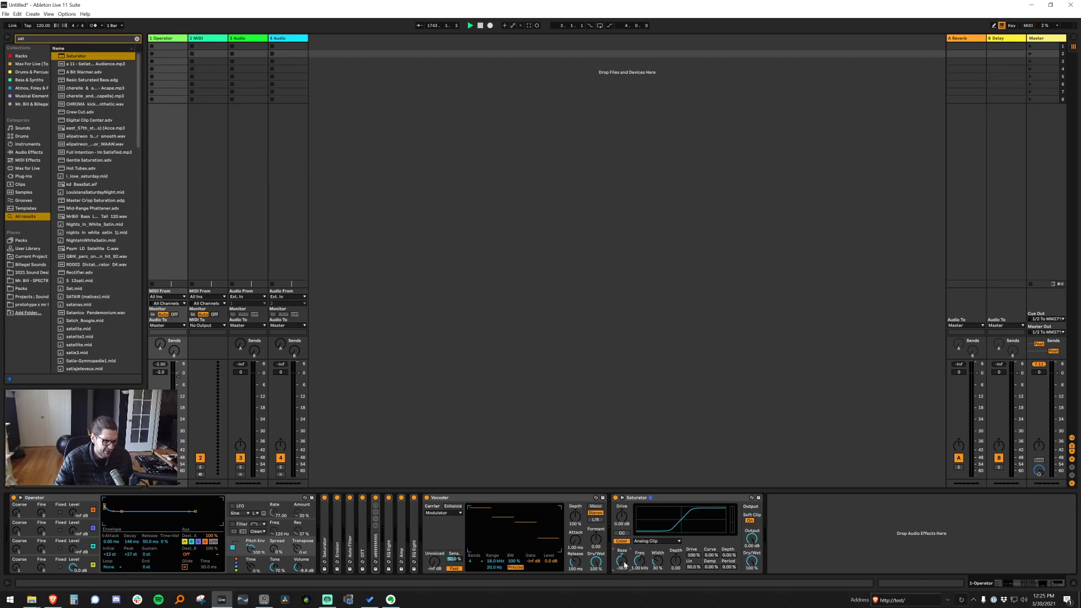
{"action": "left_click_drag", "start_coordinate": [620, 559], "coordinate": [620, 549]}
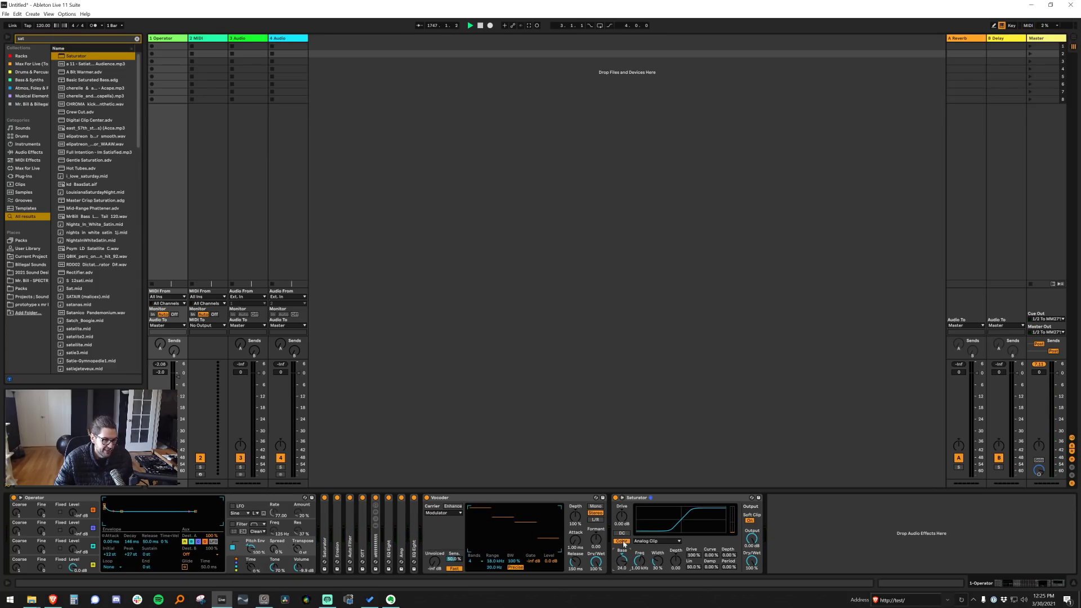
{"action": "left_click_drag", "start_coordinate": [622, 561], "coordinate": [622, 605]}
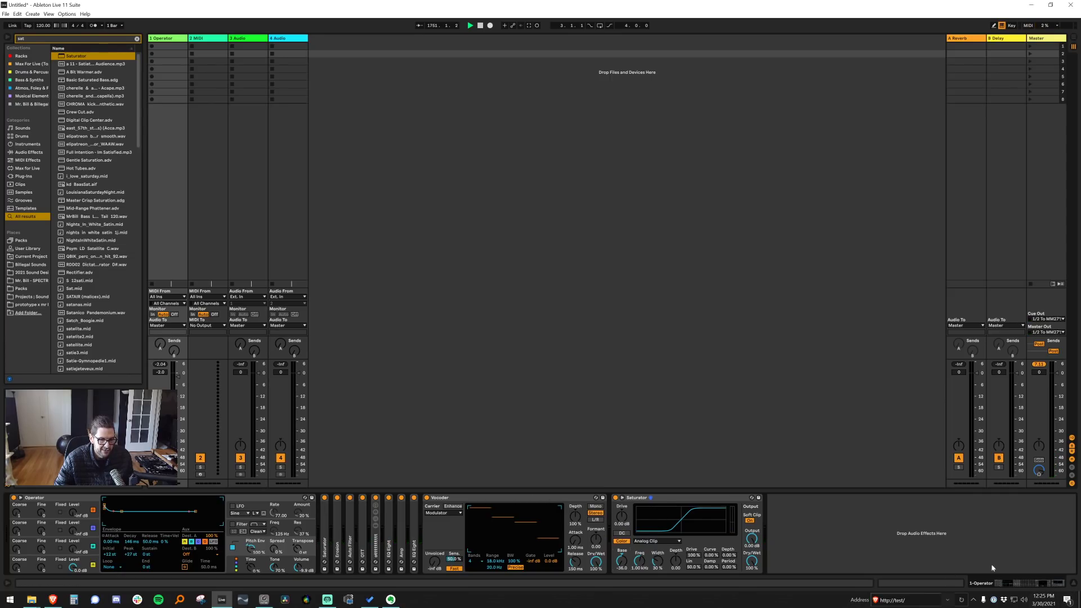
Select the Operator device, show the Info View and turn on Operator's filter
{"action": "left_click", "coordinate": [849, 544]}
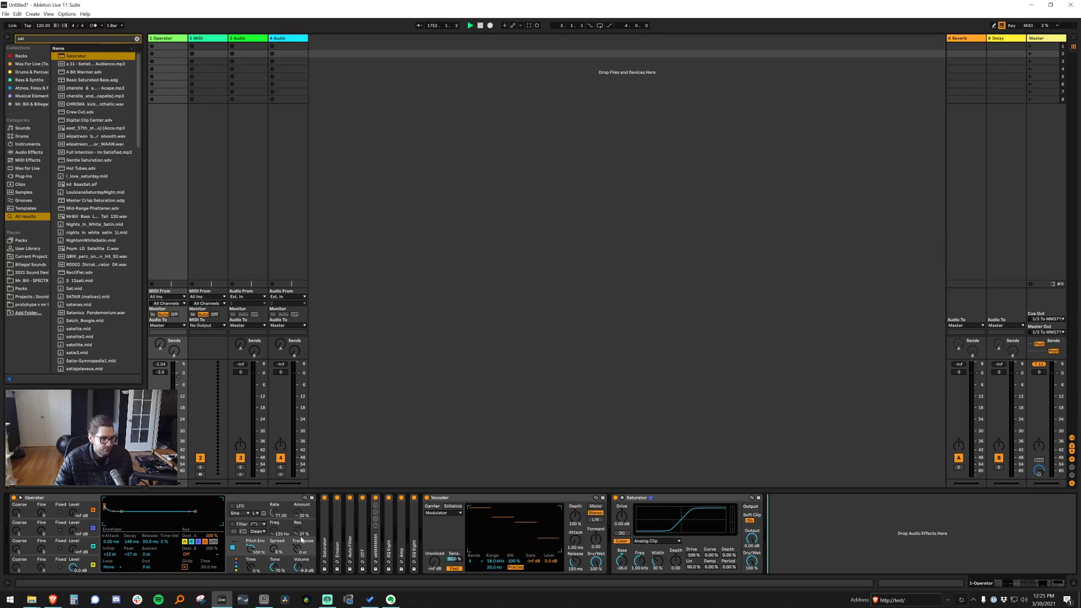
{"action": "left_click", "coordinate": [89, 500]}
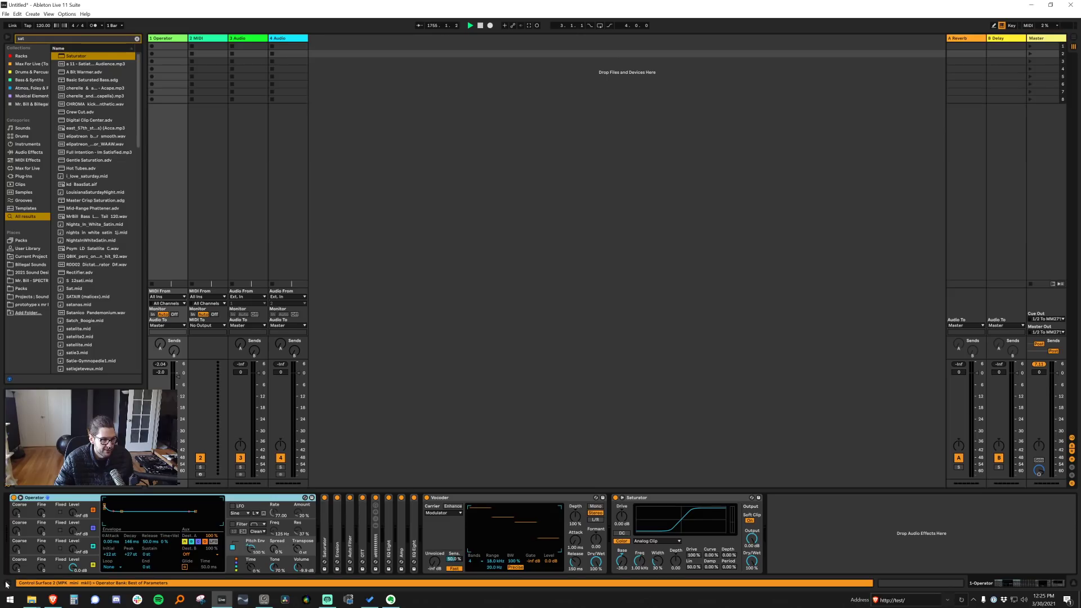
{"action": "left_click", "coordinate": [7, 584]}
{"action": "left_click", "coordinate": [320, 524]}
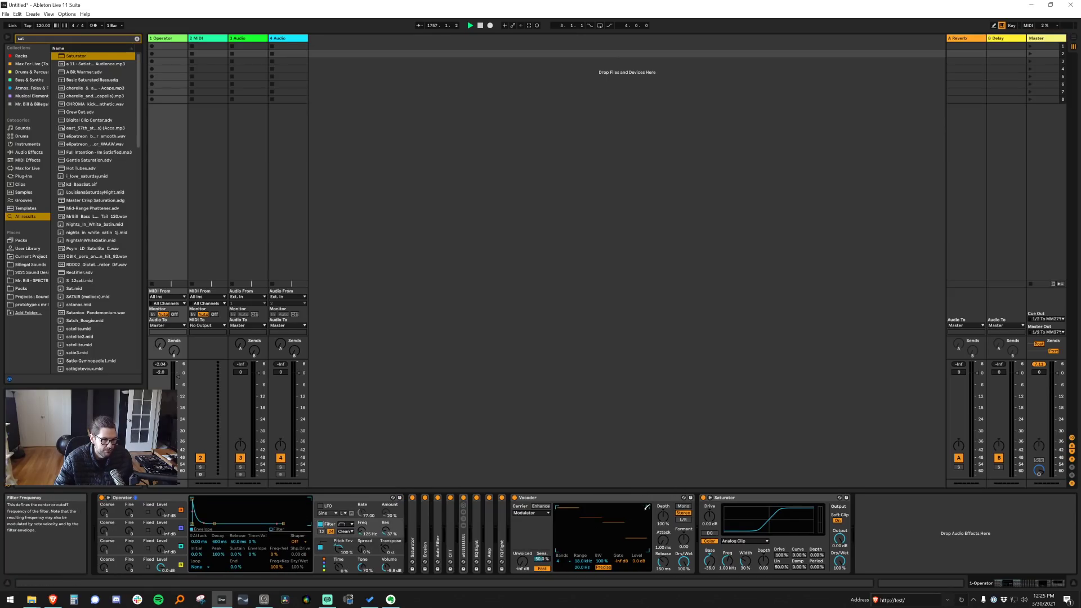
Lower Operator's filter frequency to about 98 Hz and change its filter type
{"action": "left_click", "coordinate": [869, 511]}
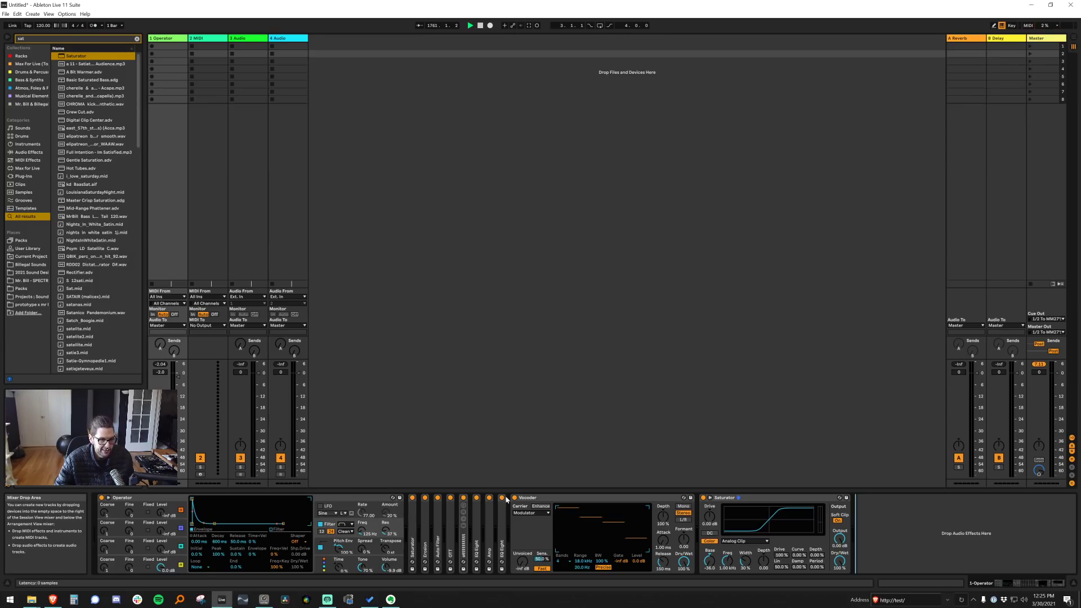
{"action": "left_click", "coordinate": [344, 500]}
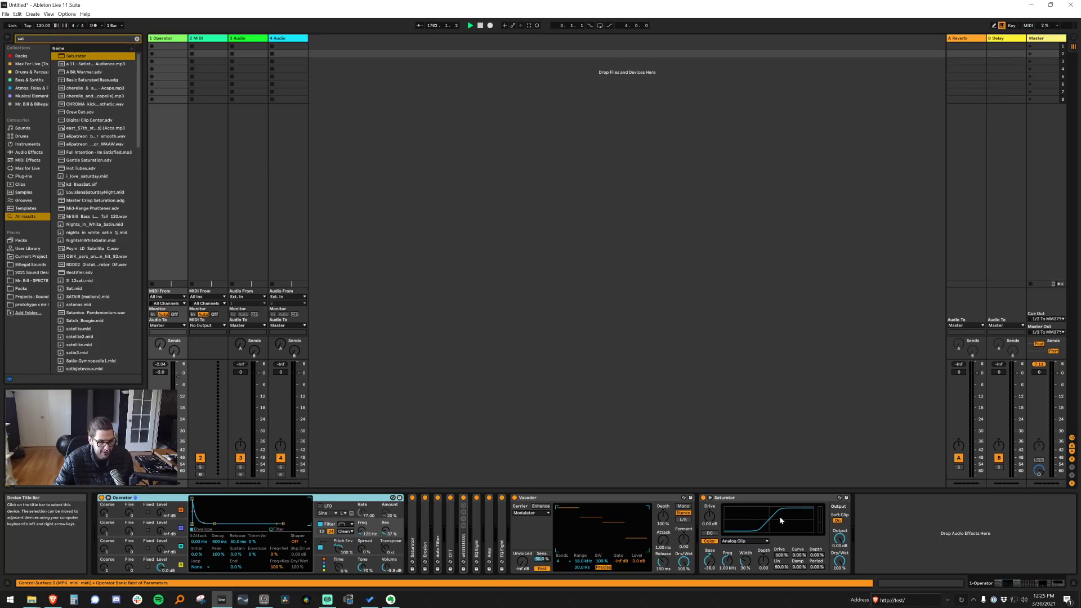
{"action": "left_click", "coordinate": [343, 524]}
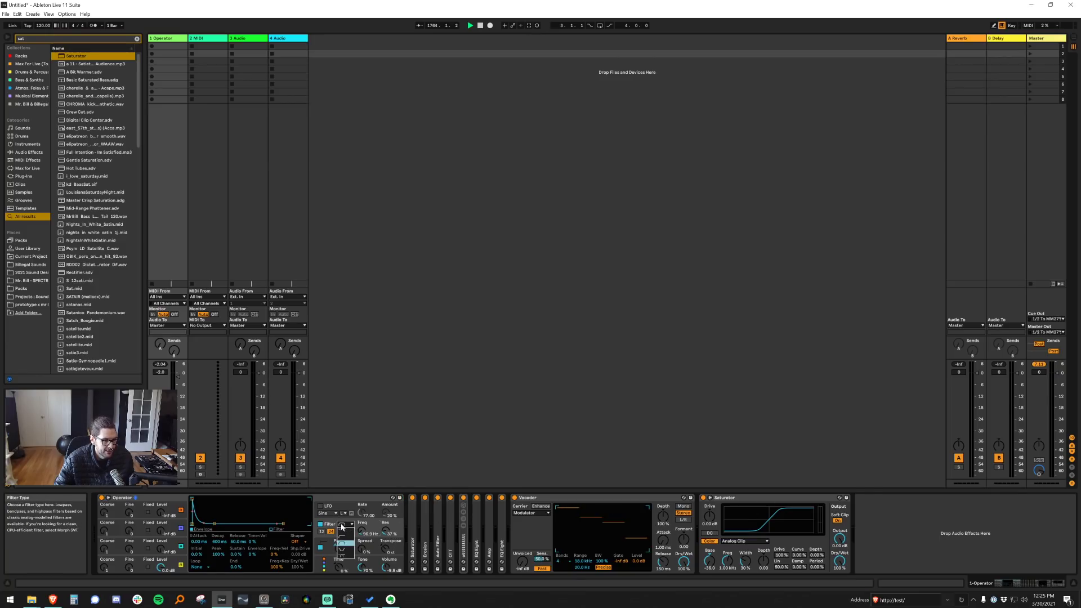
{"action": "left_click", "coordinate": [342, 549]}
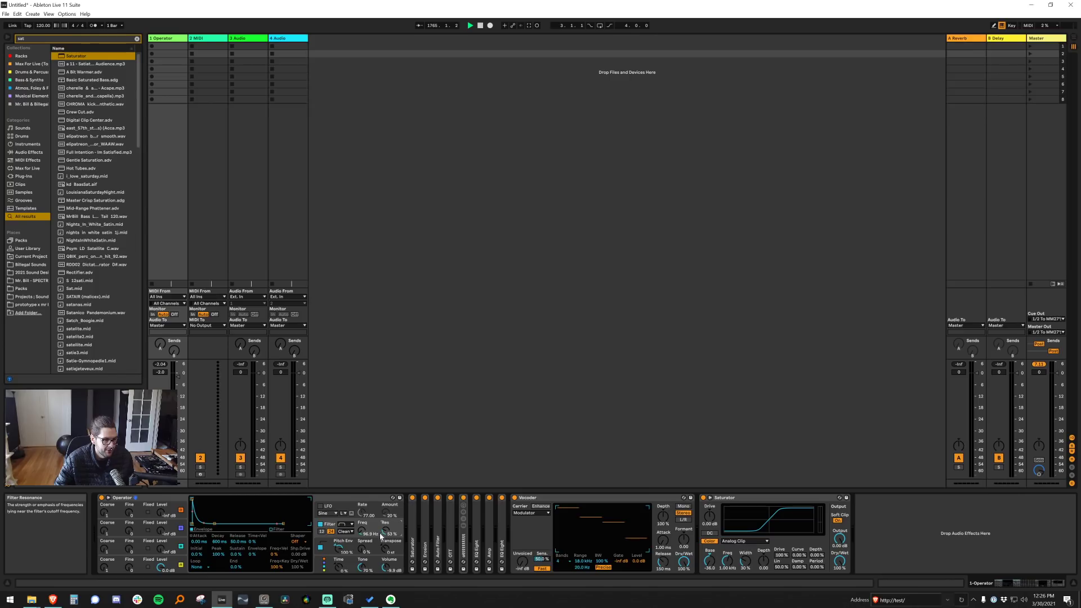
Raise the resonance of Operator's filter, reshape the filter envelope's attack, decay and sustain, and sweep the frequency up to about 1.18 kHz
{"action": "mouse_move", "coordinate": [362, 531]}
{"action": "left_mouse_down"}
{"action": "mouse_move", "coordinate": [362, 549]}
{"action": "mouse_move", "coordinate": [362, 493]}
{"action": "mouse_move", "coordinate": [362, 532]}
{"action": "left_mouse_up"}
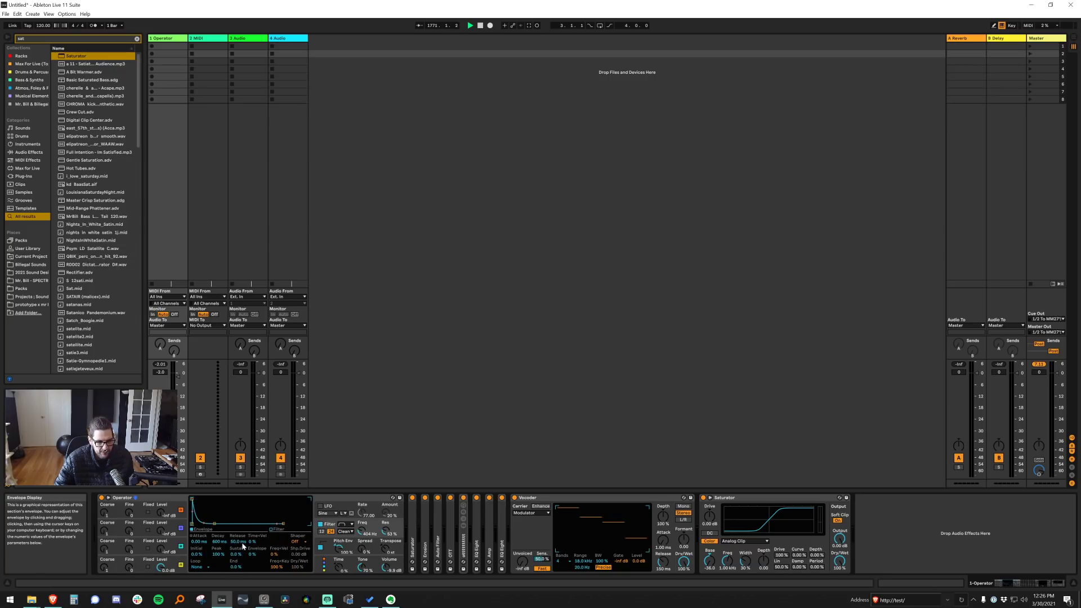
{"action": "left_click_drag", "start_coordinate": [385, 531], "coordinate": [385, 521]}
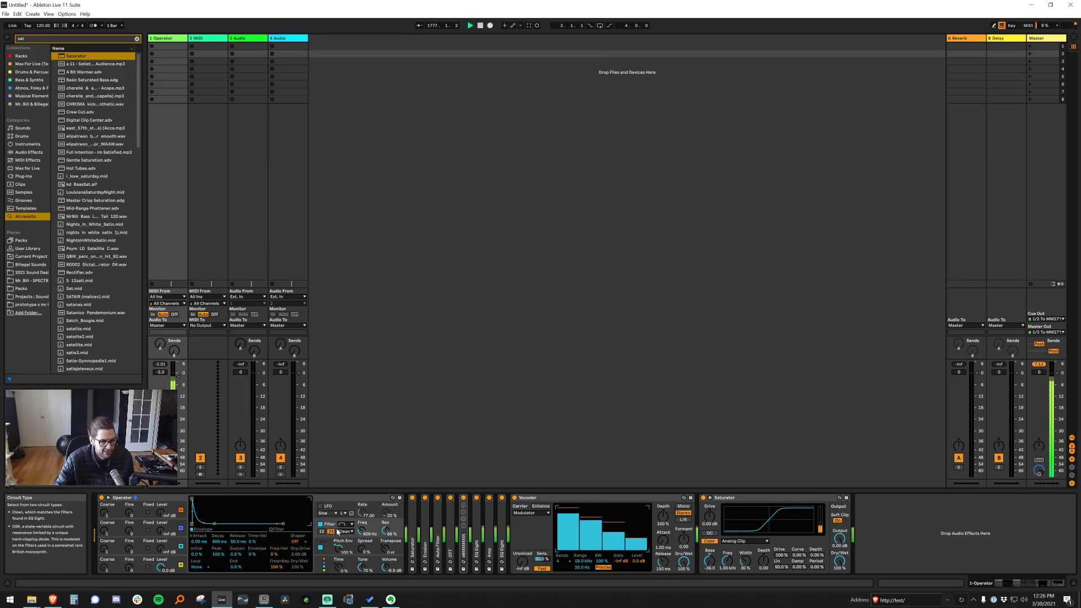
{"action": "left_click_drag", "start_coordinate": [251, 556], "coordinate": [251, 539]}
{"action": "left_click_drag", "start_coordinate": [192, 499], "coordinate": [198, 503]}
{"action": "left_click_drag", "start_coordinate": [362, 530], "coordinate": [362, 548]}
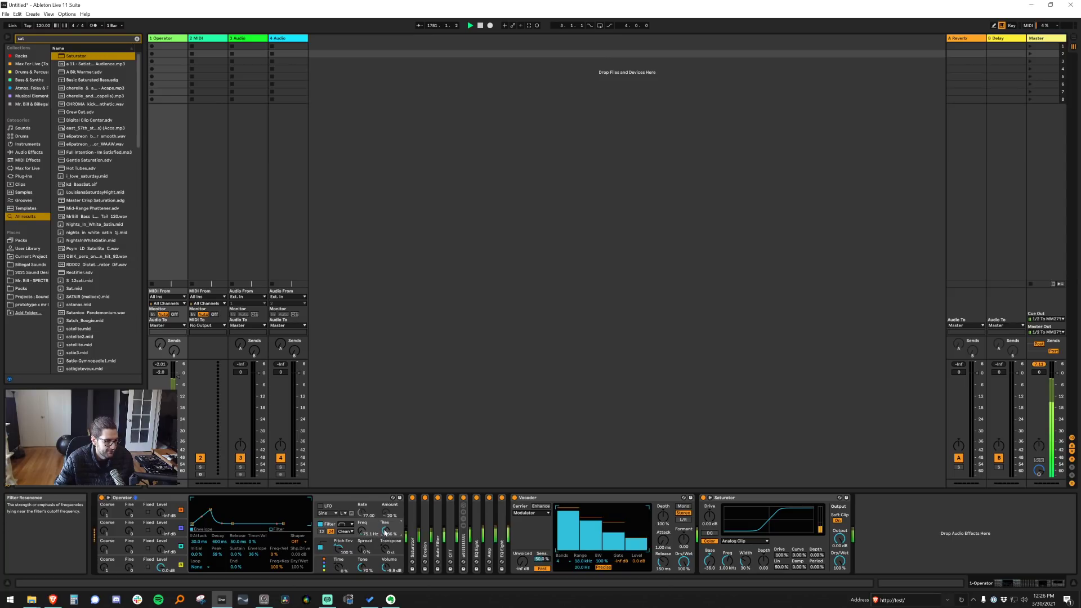
{"action": "left_click_drag", "start_coordinate": [379, 534], "coordinate": [379, 527]}
{"action": "left_click_drag", "start_coordinate": [254, 554], "coordinate": [264, 551]}
{"action": "mouse_move", "coordinate": [210, 510]}
{"action": "left_mouse_down"}
{"action": "mouse_move", "coordinate": [224, 505]}
{"action": "mouse_move", "coordinate": [192, 500]}
{"action": "mouse_move", "coordinate": [220, 514]}
{"action": "left_mouse_up"}
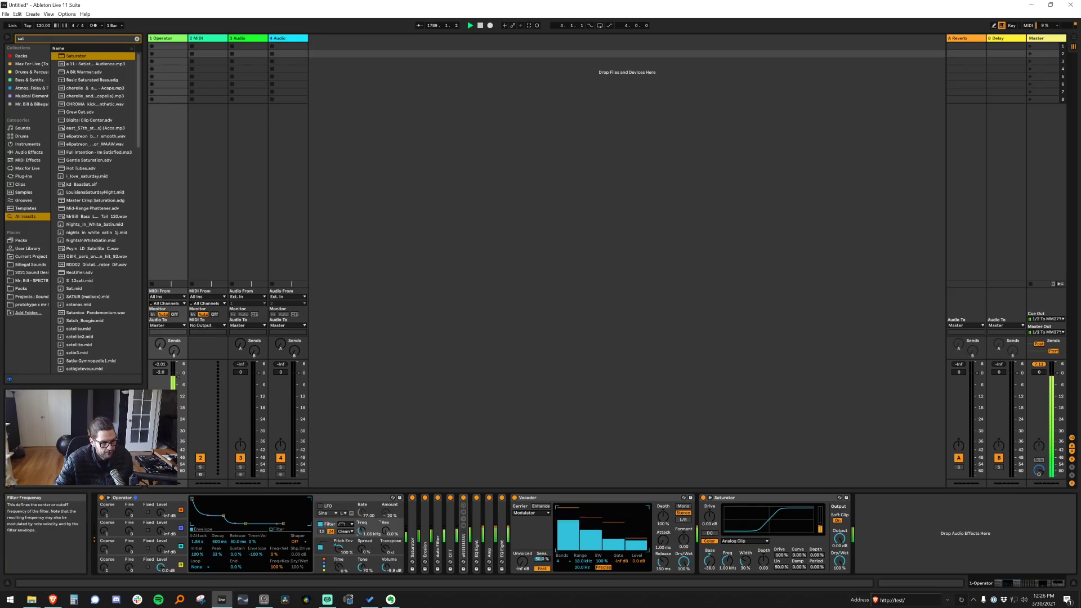
Turn off Operator's filter and bring up oscillator B's output level to about -13 dB
{"action": "left_click", "coordinate": [322, 500]}
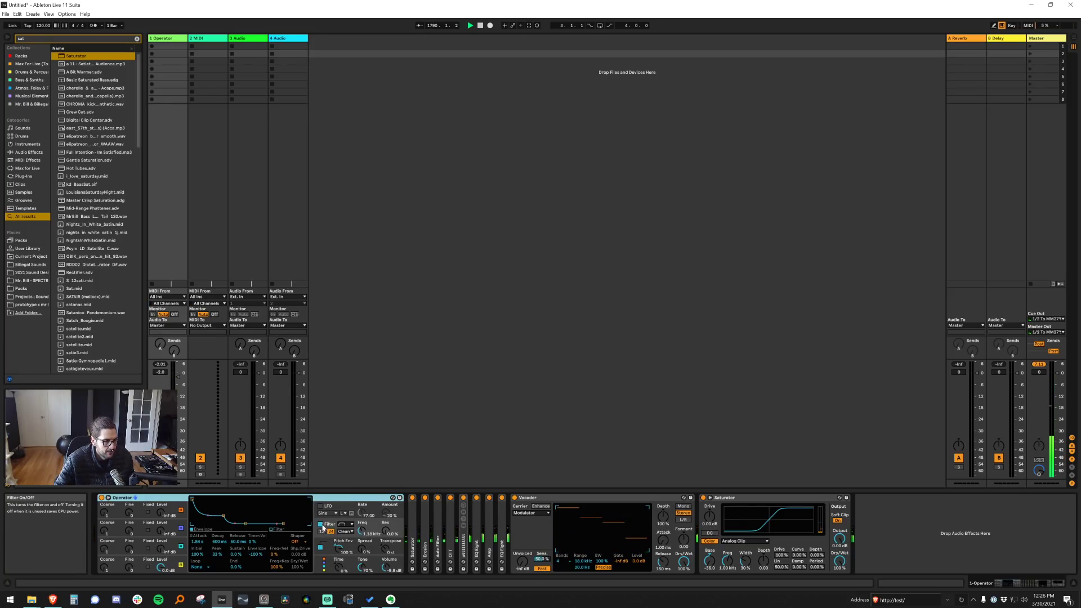
{"action": "left_click", "coordinate": [321, 532]}
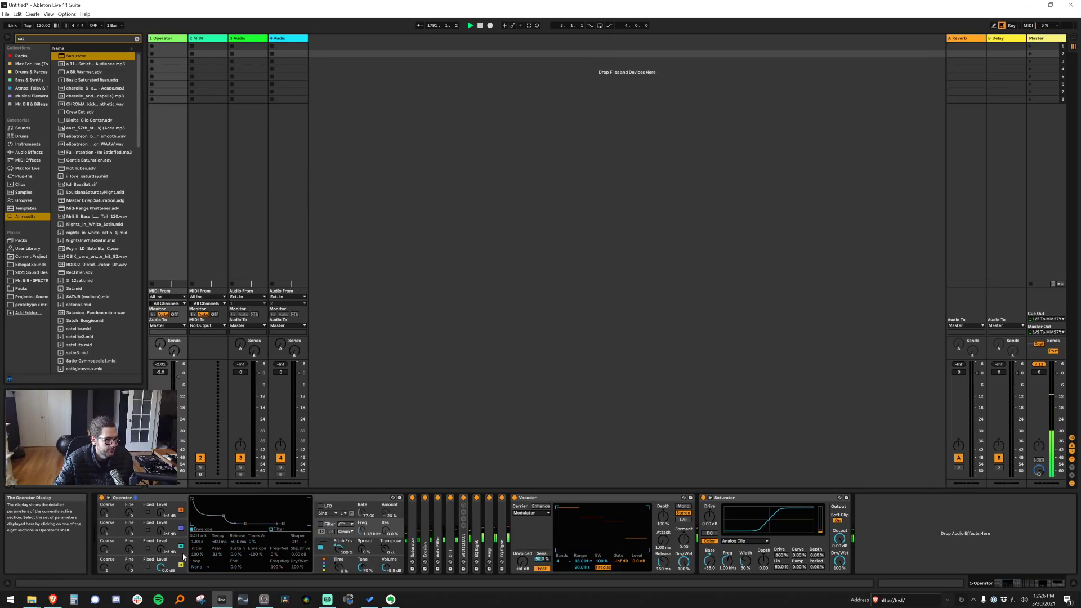
{"action": "left_click_drag", "start_coordinate": [161, 549], "coordinate": [161, 546]}
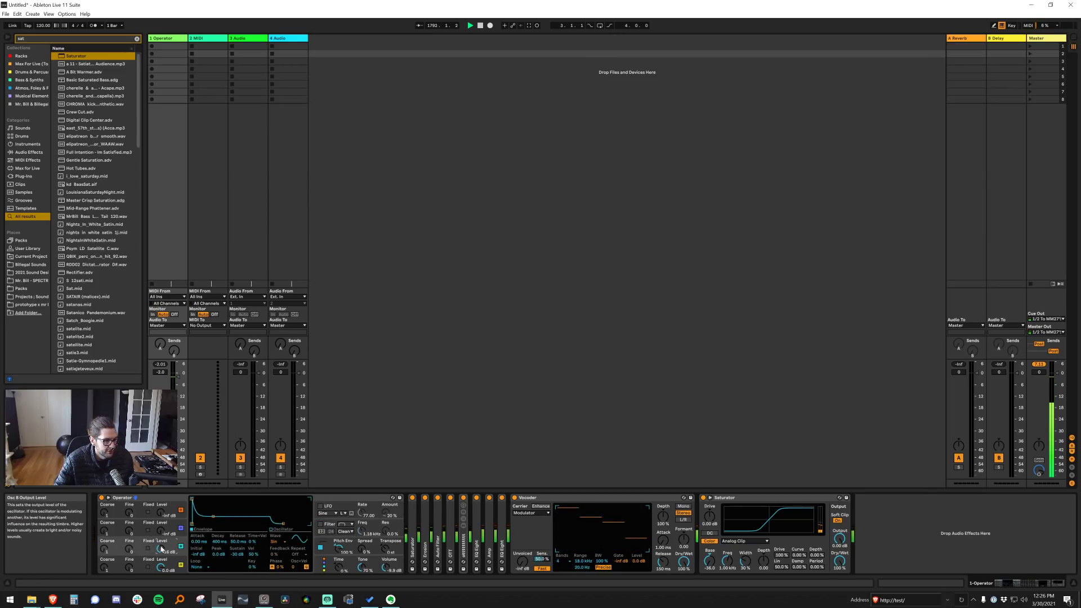
{"action": "left_click_drag", "start_coordinate": [161, 550], "coordinate": [161, 547]}
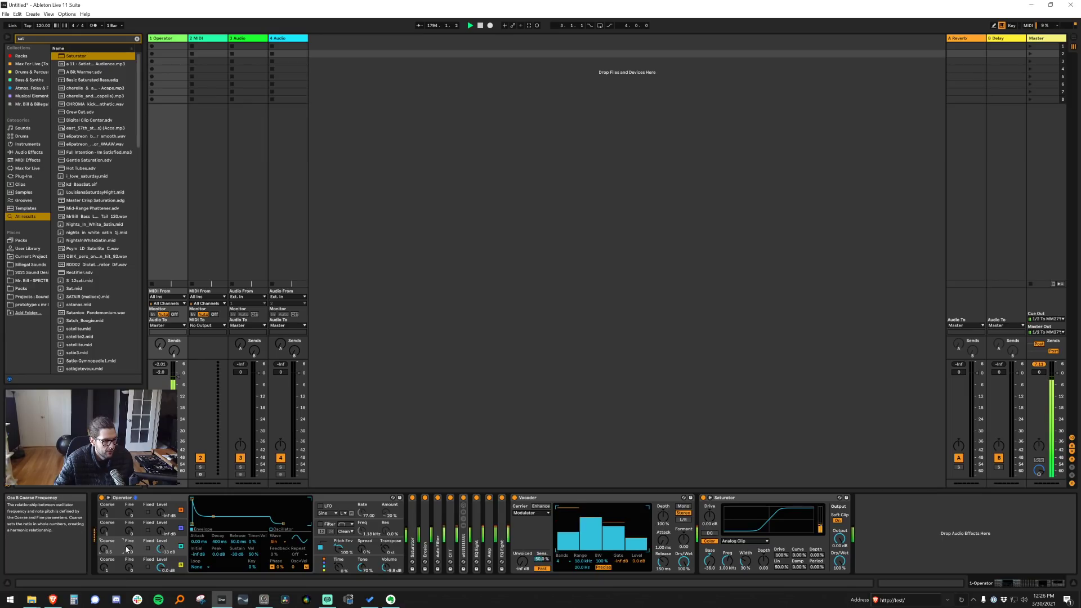
Adjust oscillator B's coarse frequency and shape its envelope with an attack of about 374 ms and a decay of about 3 s
{"action": "mouse_move", "coordinate": [119, 550]}
{"action": "left_mouse_down"}
{"action": "mouse_move", "coordinate": [118, 532]}
{"action": "mouse_move", "coordinate": [118, 546]}
{"action": "left_mouse_up"}
{"action": "left_click_drag", "start_coordinate": [203, 518], "coordinate": [207, 502]}
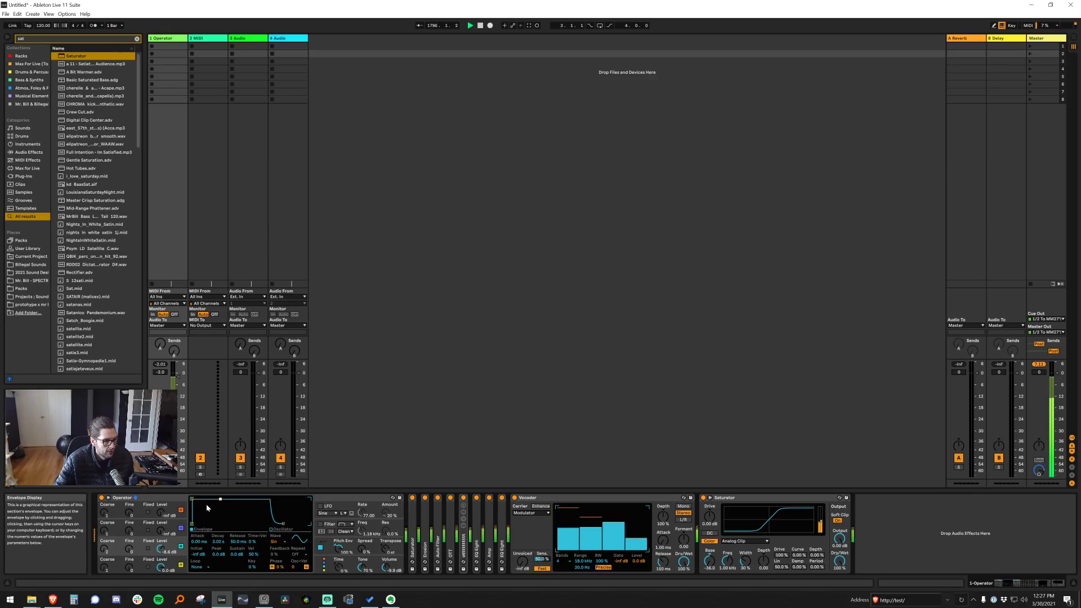
{"action": "left_click_drag", "start_coordinate": [106, 550], "coordinate": [106, 545]}
{"action": "mouse_move", "coordinate": [192, 499]}
{"action": "left_mouse_down"}
{"action": "mouse_move", "coordinate": [222, 500]}
{"action": "mouse_move", "coordinate": [212, 500]}
{"action": "left_mouse_up"}
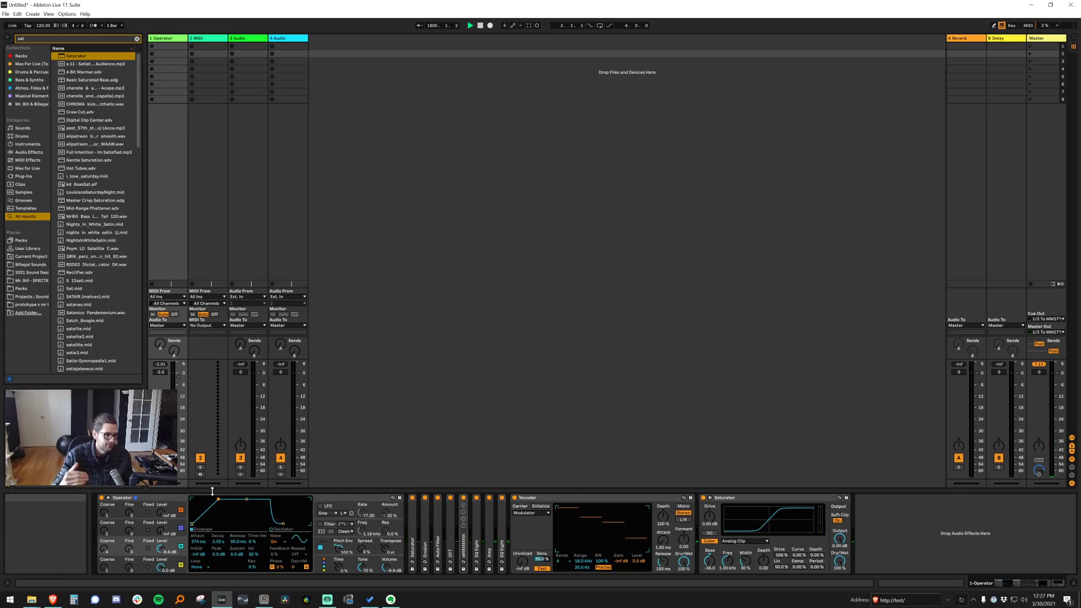
Deactivate all effects from the first to the last Saturator and reactivate them to compare the dry and processed sound
{"action": "left_click", "coordinate": [414, 515]}
{"action": "left_click", "coordinate": [726, 498], "text": "shift"}
{"action": "key", "text": "0"}
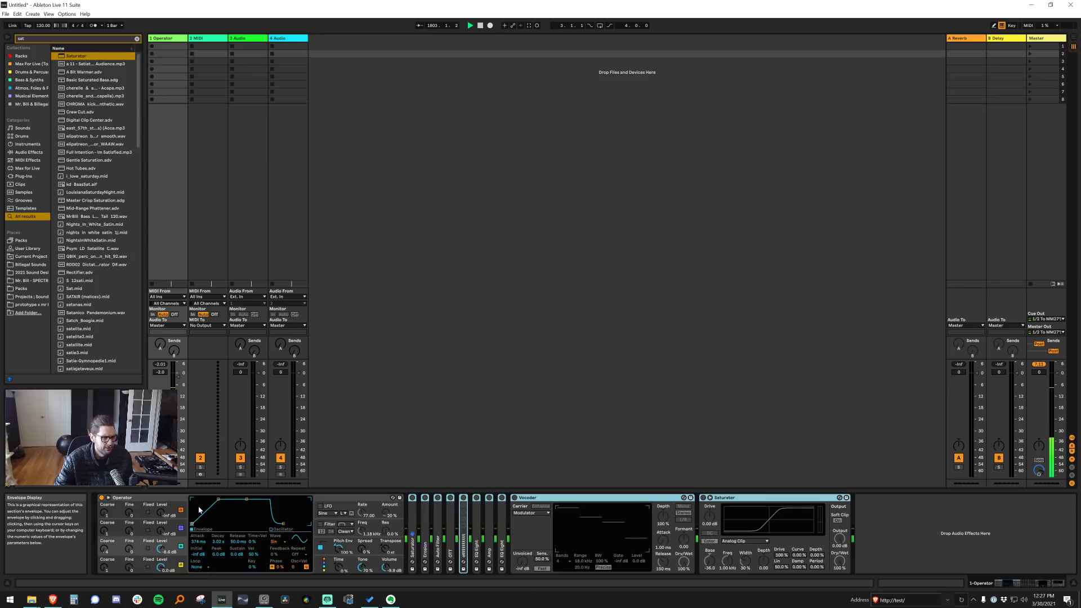
{"action": "key", "text": "0"}
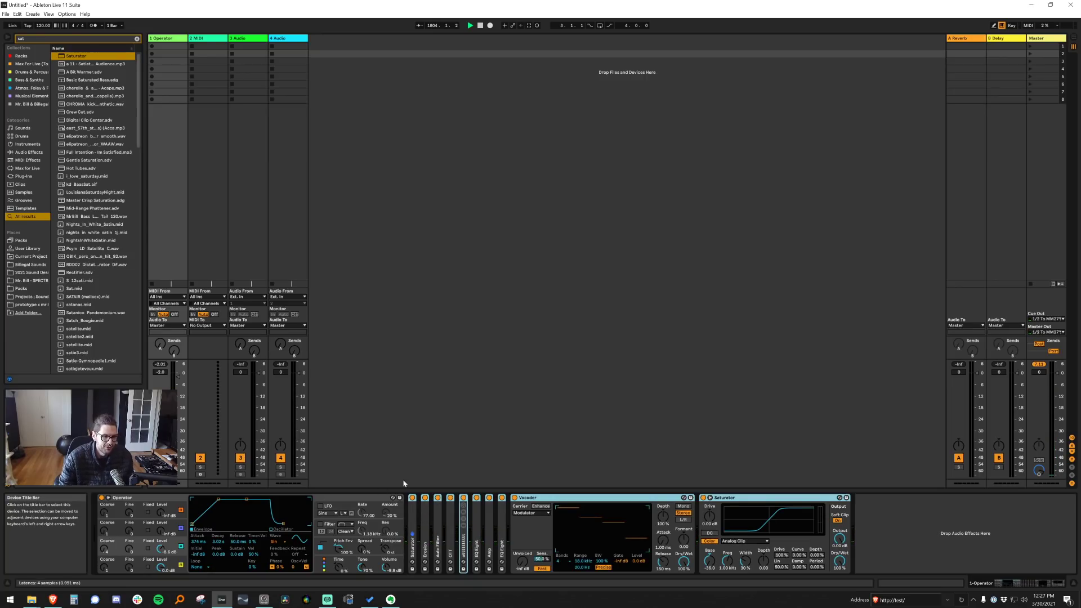
Raise oscillator B's coarse frequency, lower its level to about -21 dB and reduce Operator's overall volume to about -13 dB
{"action": "left_click", "coordinate": [138, 497]}
{"action": "left_click_drag", "start_coordinate": [105, 549], "coordinate": [161, 563]}
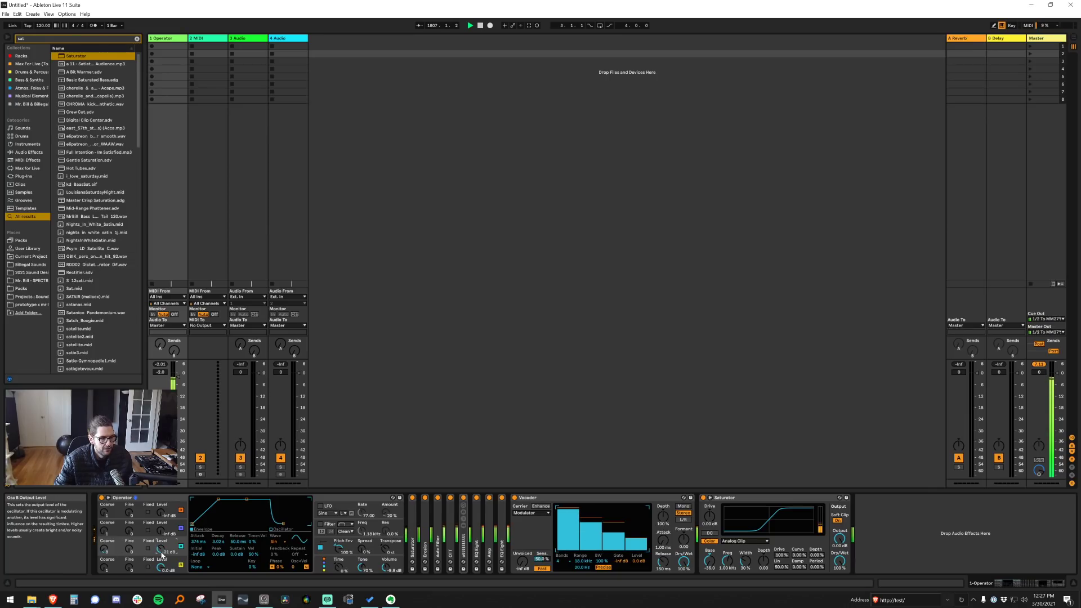
{"action": "left_click", "coordinate": [344, 546]}
{"action": "left_click_drag", "start_coordinate": [387, 567], "coordinate": [386, 572]}
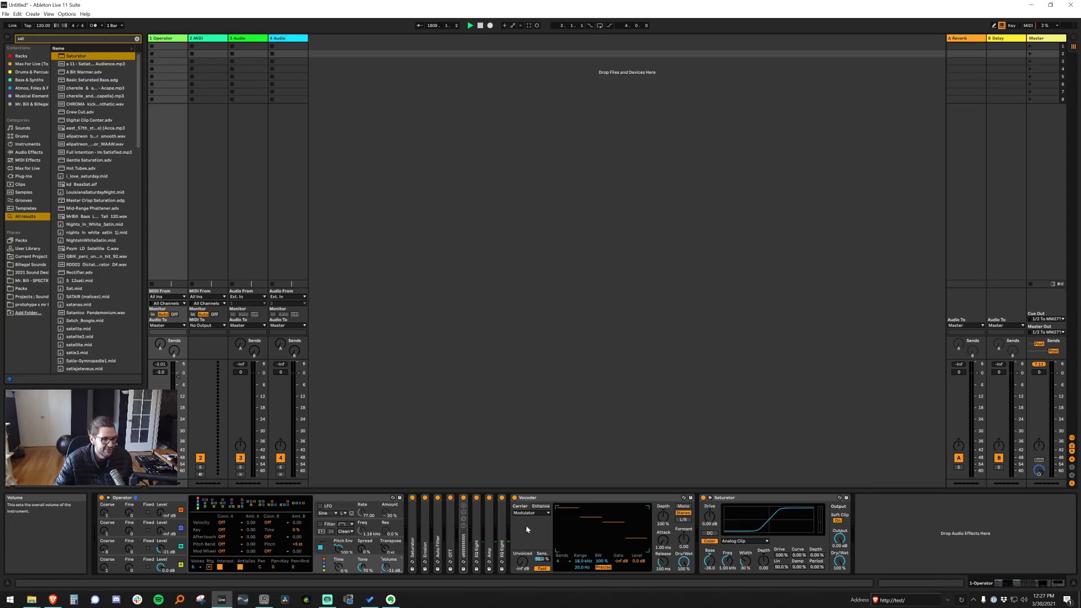
{"action": "left_click_drag", "start_coordinate": [573, 510], "coordinate": [572, 546]}
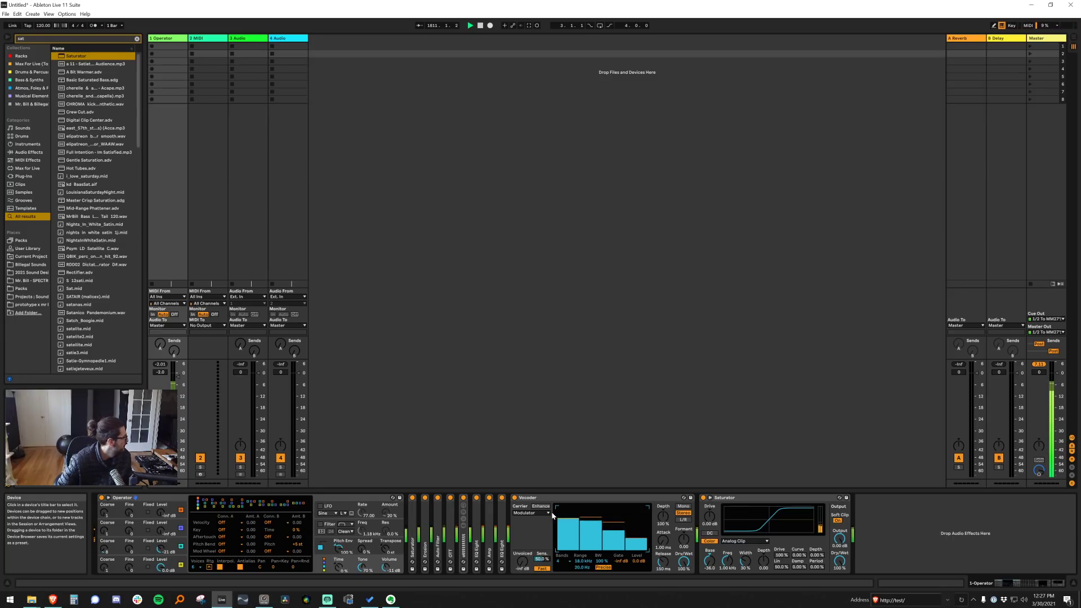
Sweep oscillator B's coarse frequency and play notes with the computer keyboard one octave lower, then restore the octave
{"action": "left_click", "coordinate": [162, 549]}
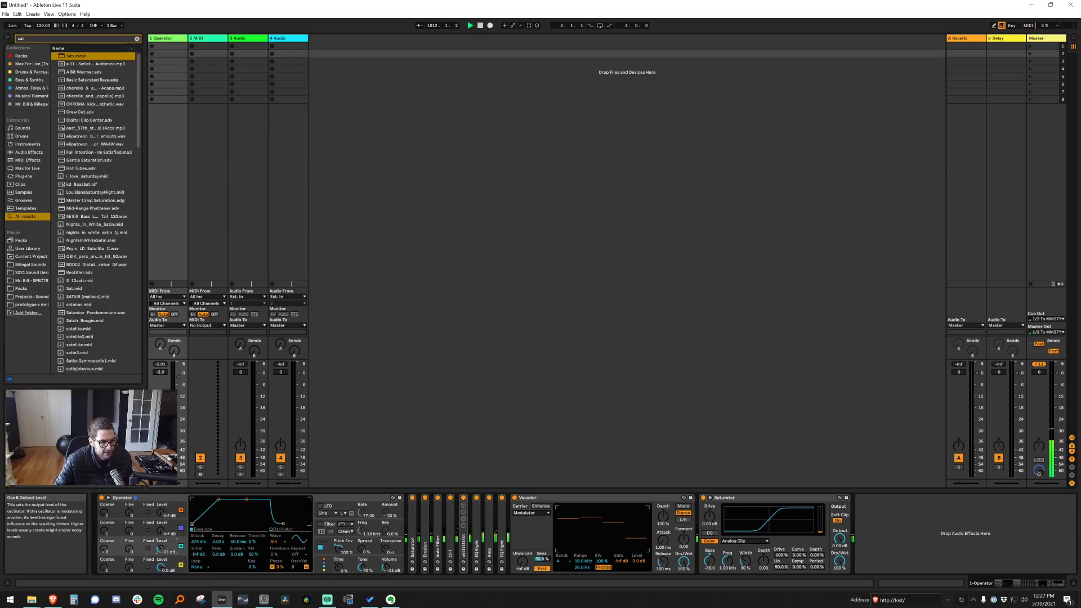
{"action": "mouse_move", "coordinate": [106, 551]}
{"action": "left_mouse_down"}
{"action": "mouse_move", "coordinate": [158, 555]}
{"action": "mouse_move", "coordinate": [108, 535]}
{"action": "left_mouse_up"}
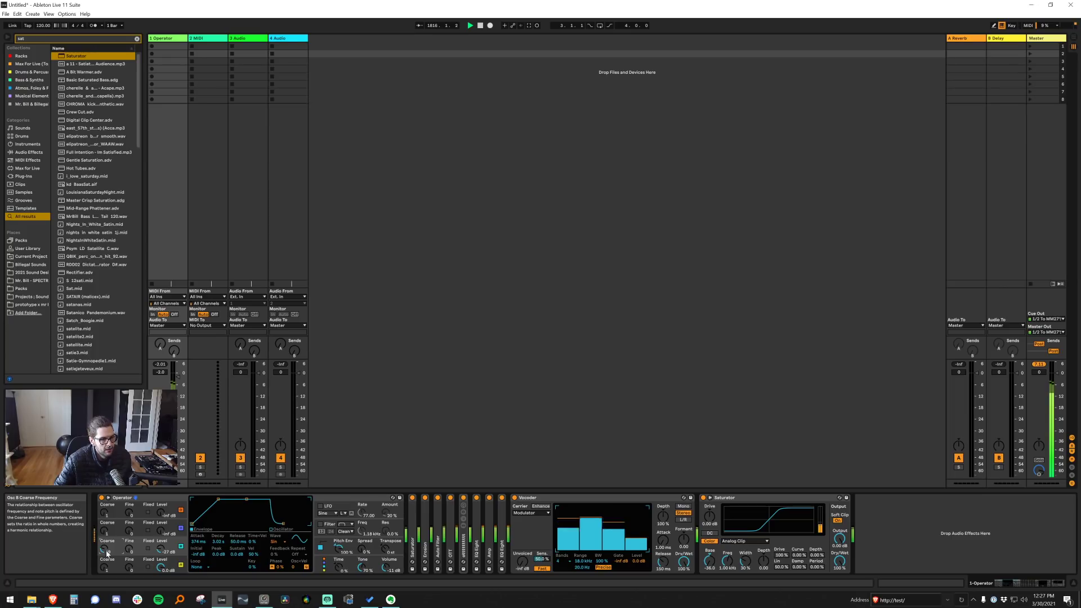
{"action": "key", "text": "z"}
{"action": "key", "text": "a"}
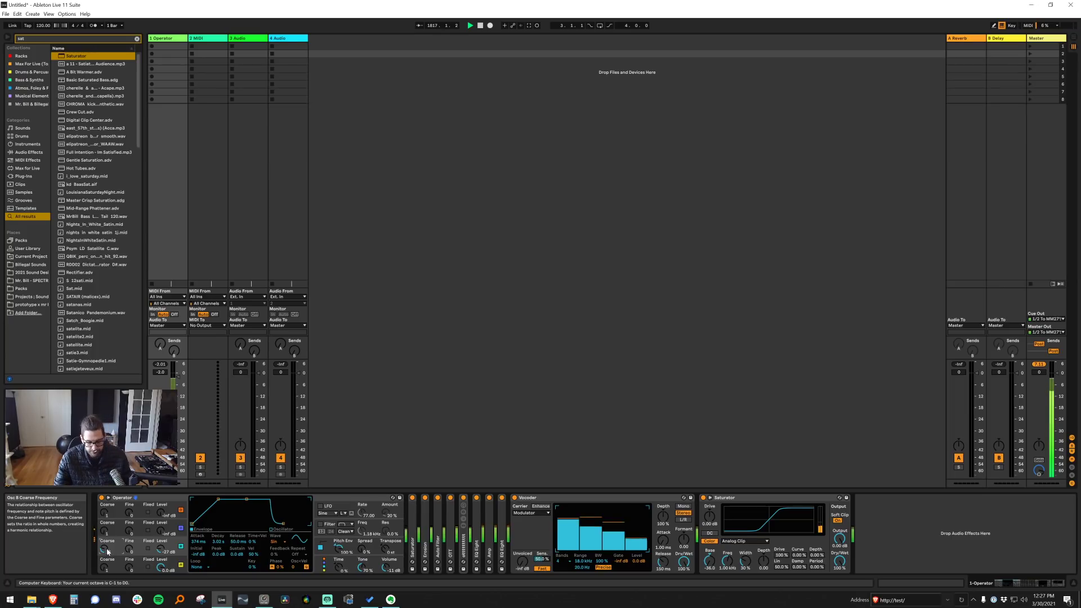
{"action": "key", "text": "x"}
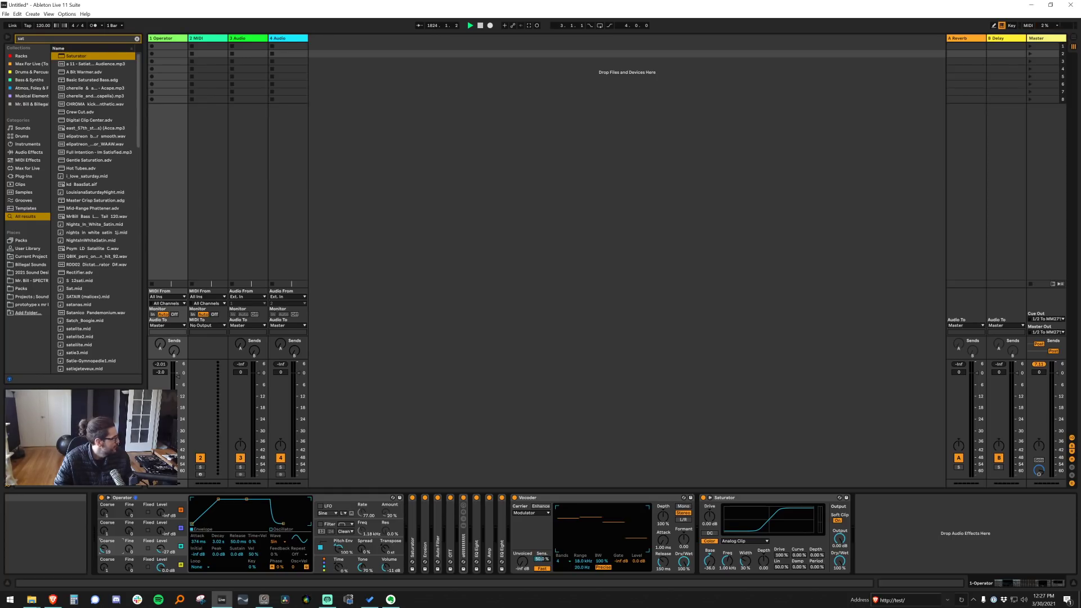
Search the browser for "snare" and audition several of the snare samples
{"action": "left_click", "coordinate": [223, 62]}
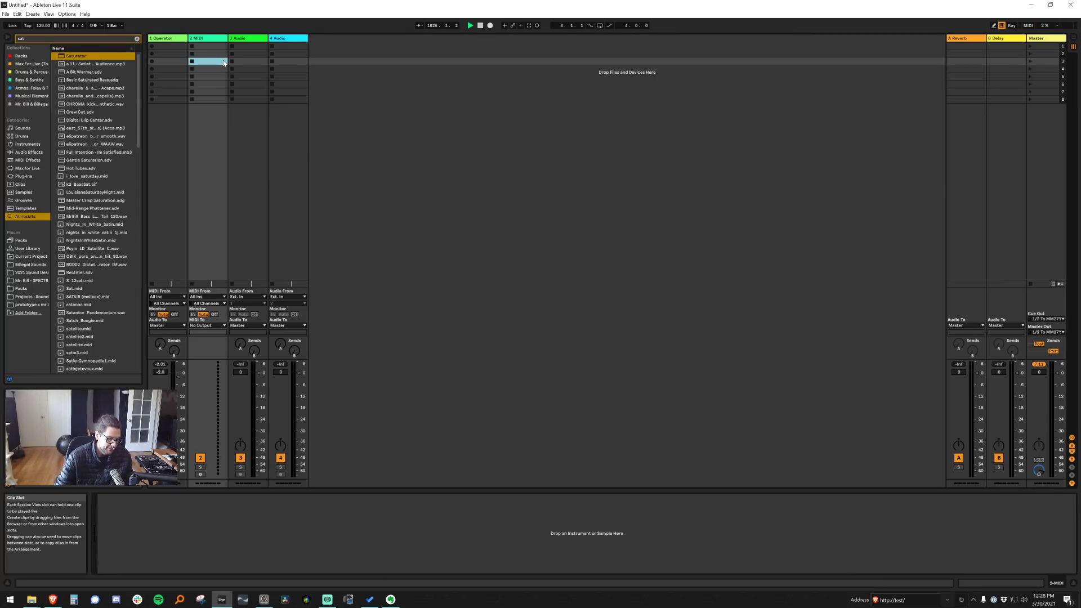
{"action": "key", "text": "ctrl+f"}
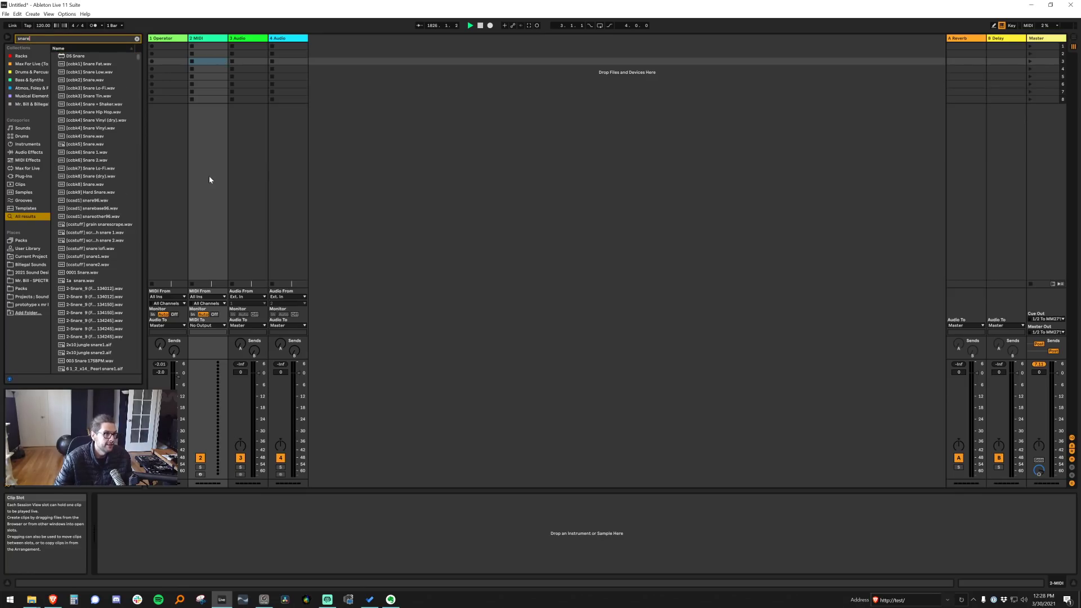
{"action": "left_click", "coordinate": [110, 225]}
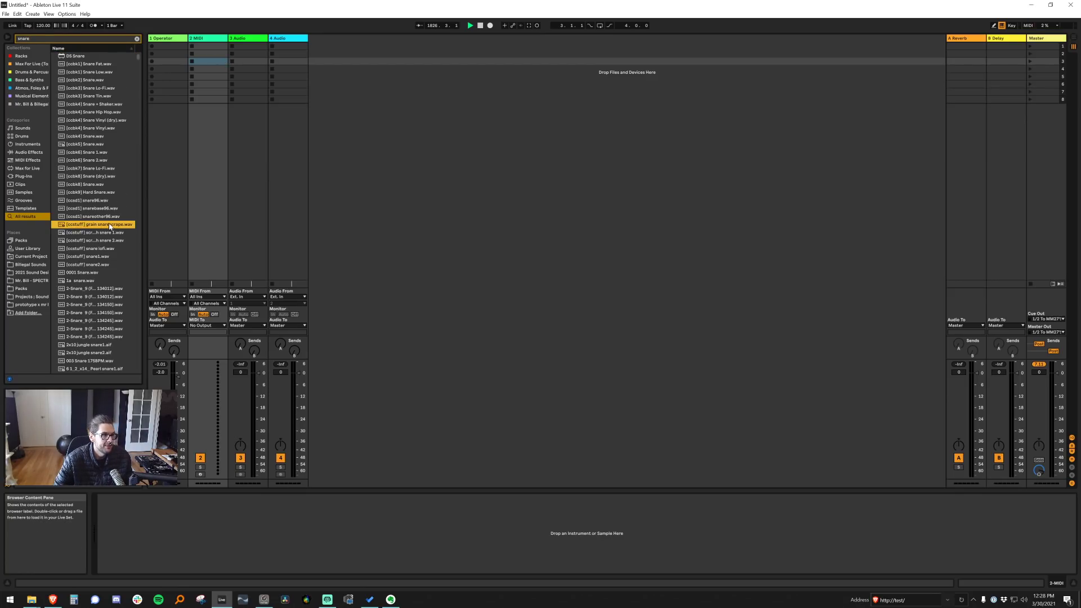
{"action": "left_click", "coordinate": [101, 314]}
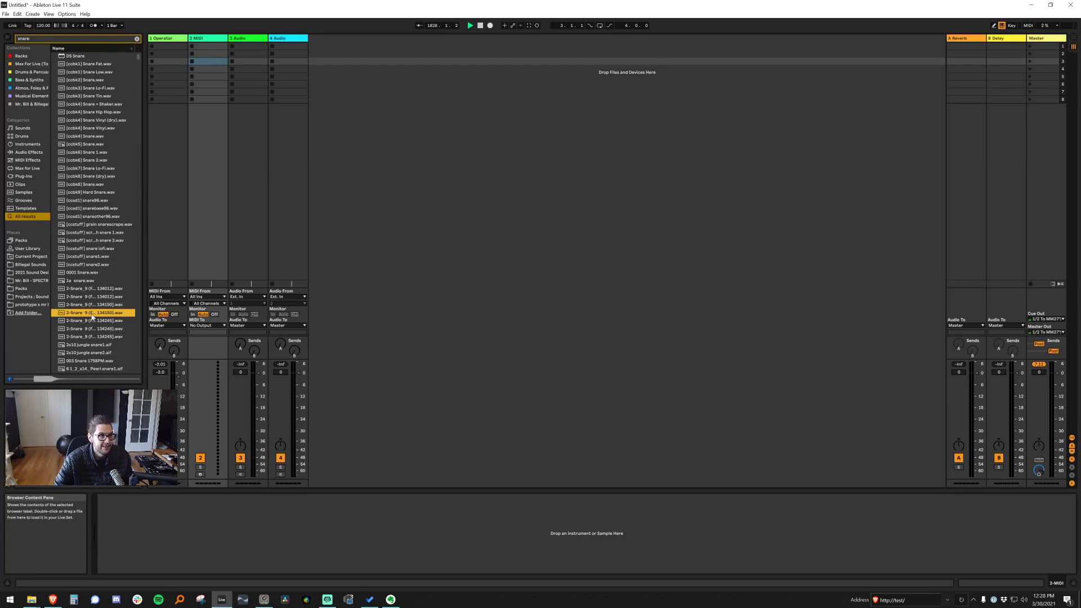
{"action": "left_click", "coordinate": [88, 329]}
{"action": "scroll", "coordinate": [90, 338], "scroll_direction": "down", "scroll_amount": 3}
Place 003 Snare 175BPM.wav in a clip slot of the first audio track and move its start marker to the snare hit
{"action": "left_click", "coordinate": [93, 303]}
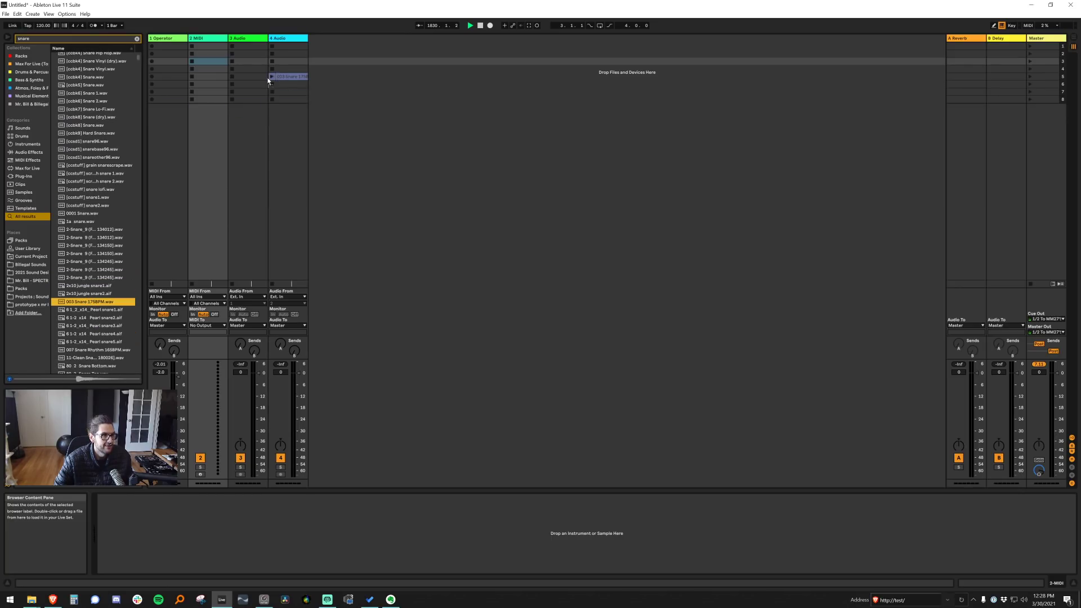
{"action": "left_click_drag", "start_coordinate": [260, 68], "coordinate": [259, 68]}
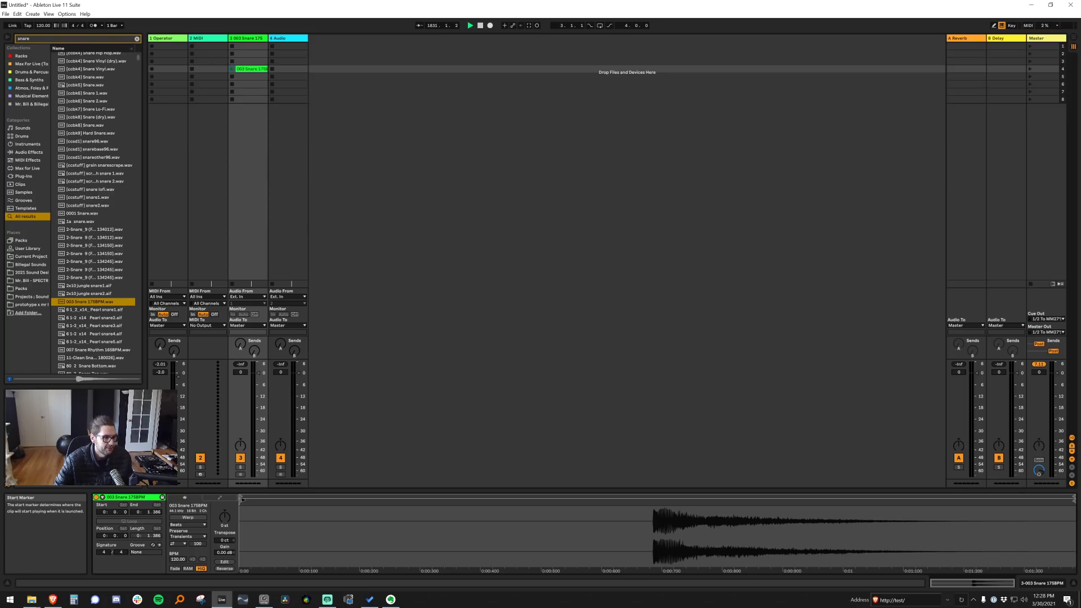
{"action": "left_click_drag", "start_coordinate": [586, 465], "coordinate": [657, 465]}
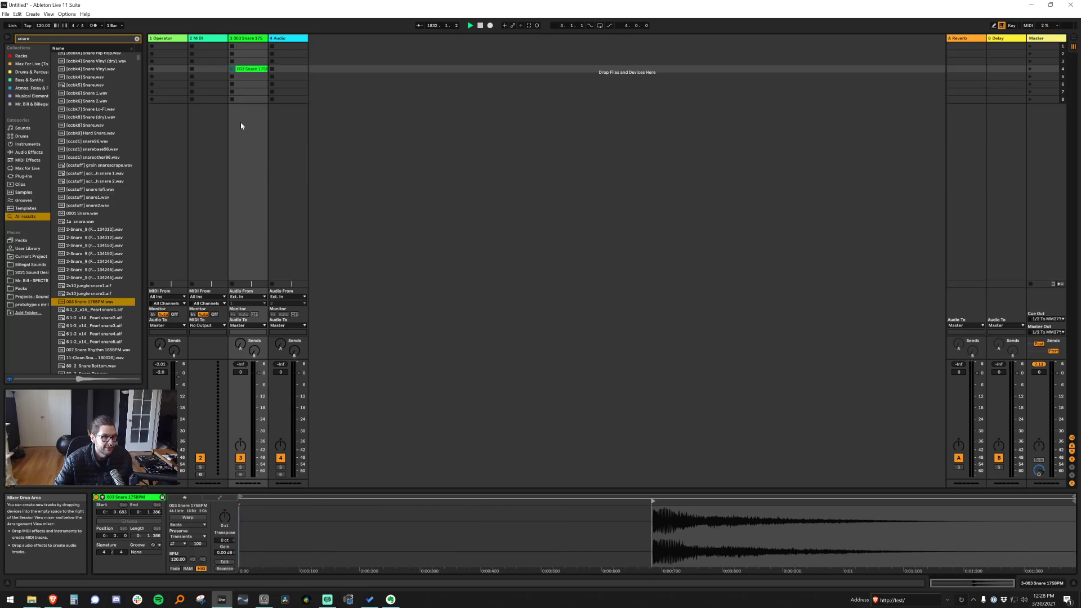
Paste the snare clip into the Arrangement on its audio track at bar 38
{"action": "key", "text": "Tab"}
{"action": "left_click", "coordinate": [392, 152]}
{"action": "key", "text": "ctrl+v"}
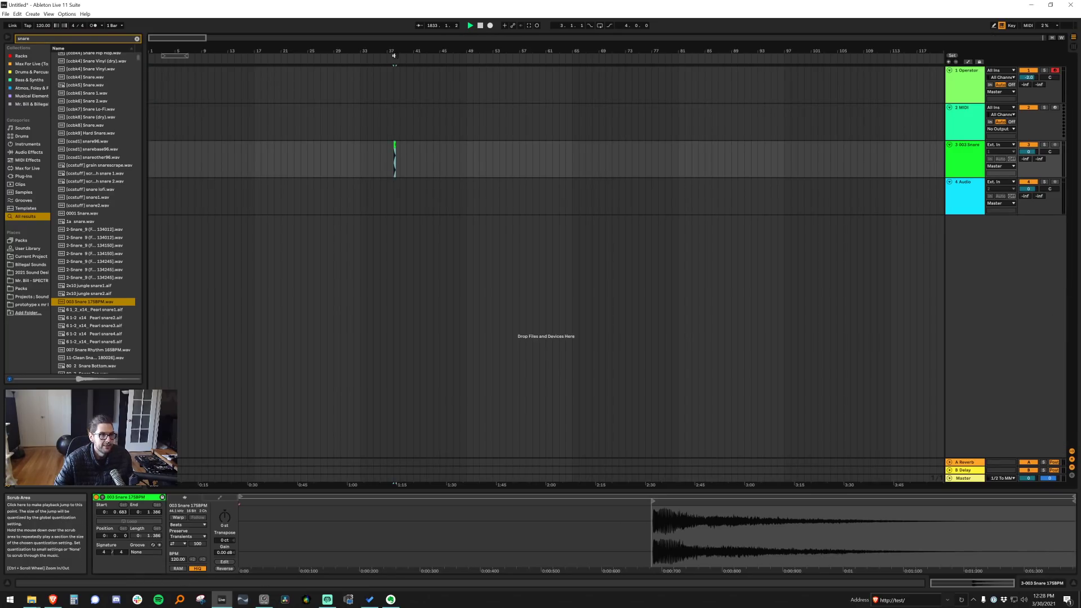
Fine-tune the snare clip's start marker to 0.685 at the transient and check it by playing it back
{"action": "left_click_drag", "start_coordinate": [393, 51], "coordinate": [395, 74]}
{"action": "left_click_drag", "start_coordinate": [672, 509], "coordinate": [673, 555]}
{"action": "key", "text": "space"}
{"action": "key", "text": "space"}
{"action": "left_click_drag", "start_coordinate": [500, 501], "coordinate": [511, 501]}
{"action": "key", "text": "space"}
{"action": "left_click_drag", "start_coordinate": [445, 51], "coordinate": [445, 76]}
Search the browser for "voco" and add a Vocoder to the snare track
{"action": "left_click", "coordinate": [423, 163]}
{"action": "type", "text": "voco"}
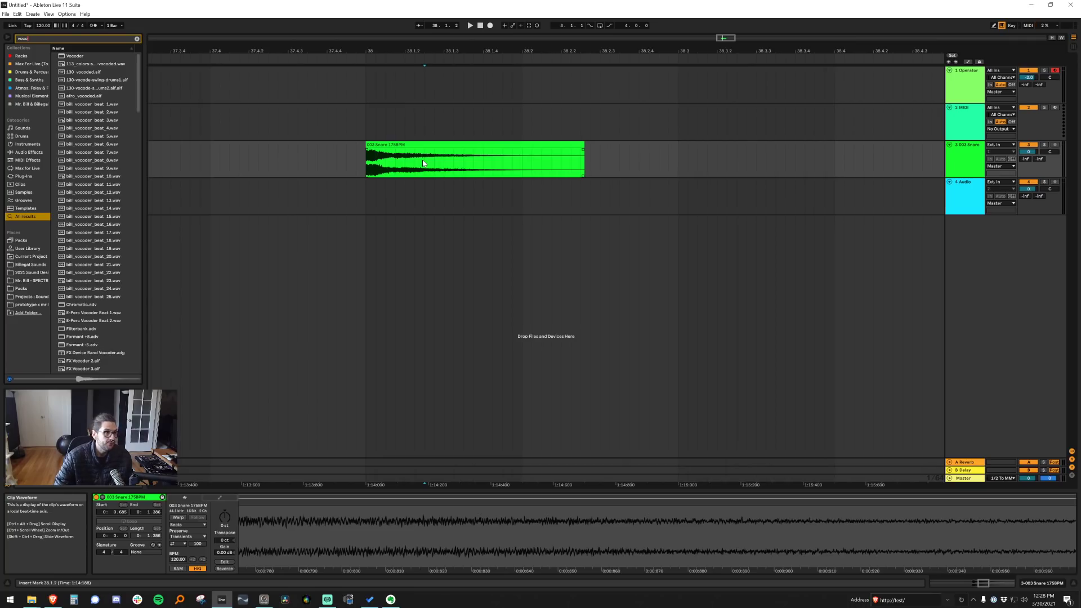
{"action": "left_click", "coordinate": [73, 57]}
{"action": "double_click", "coordinate": [73, 57]}
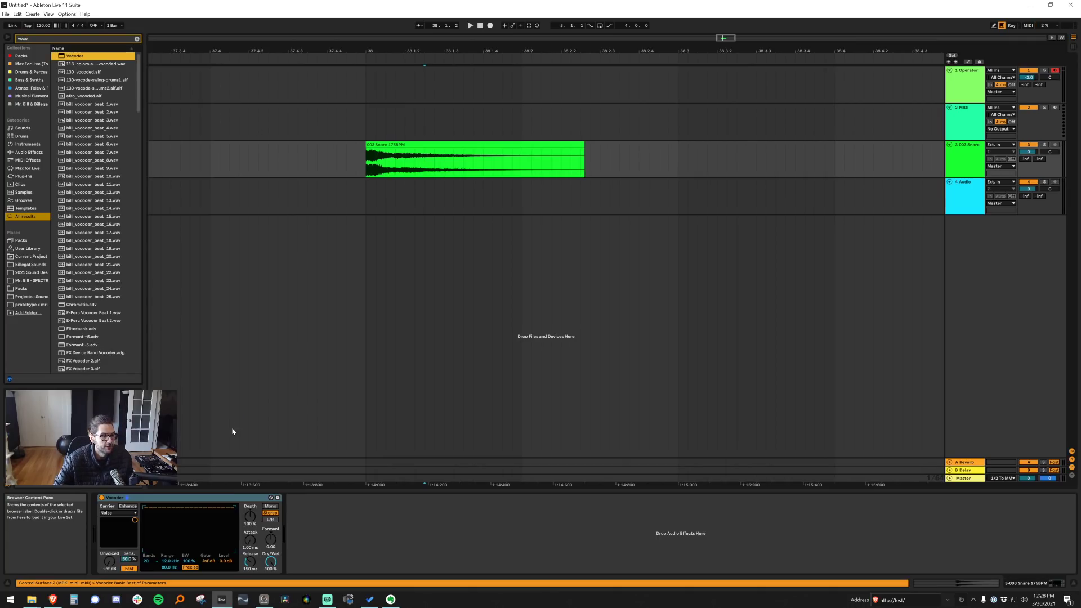
Set the snare track's Vocoder carrier to Modulator and its number of bands to 8
{"action": "left_click", "coordinate": [118, 512]}
{"action": "left_click", "coordinate": [124, 532]}
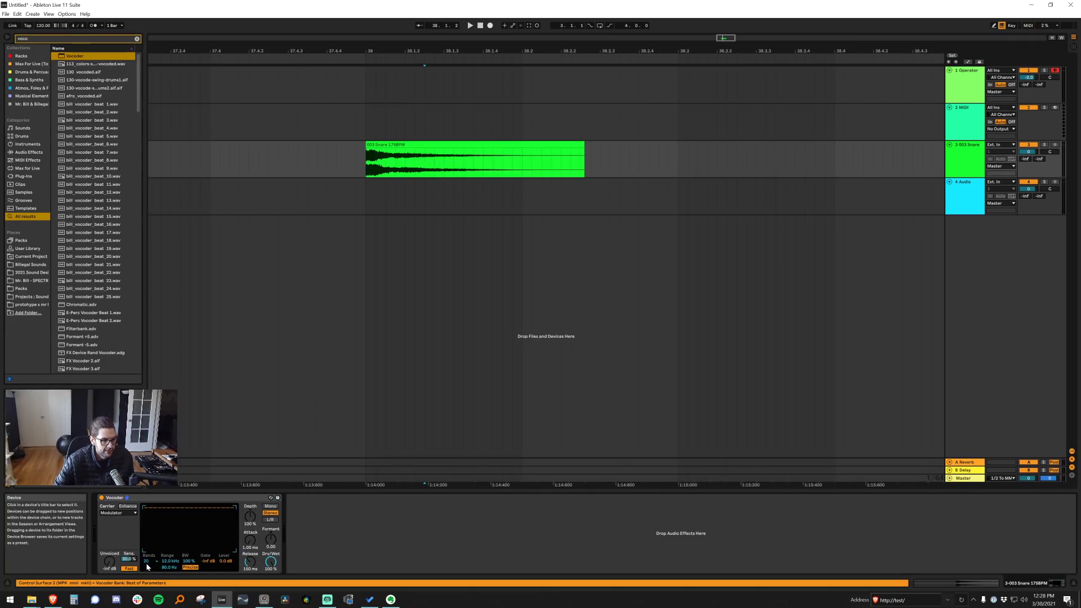
{"action": "left_click", "coordinate": [147, 562]}
{"action": "left_click", "coordinate": [152, 506]}
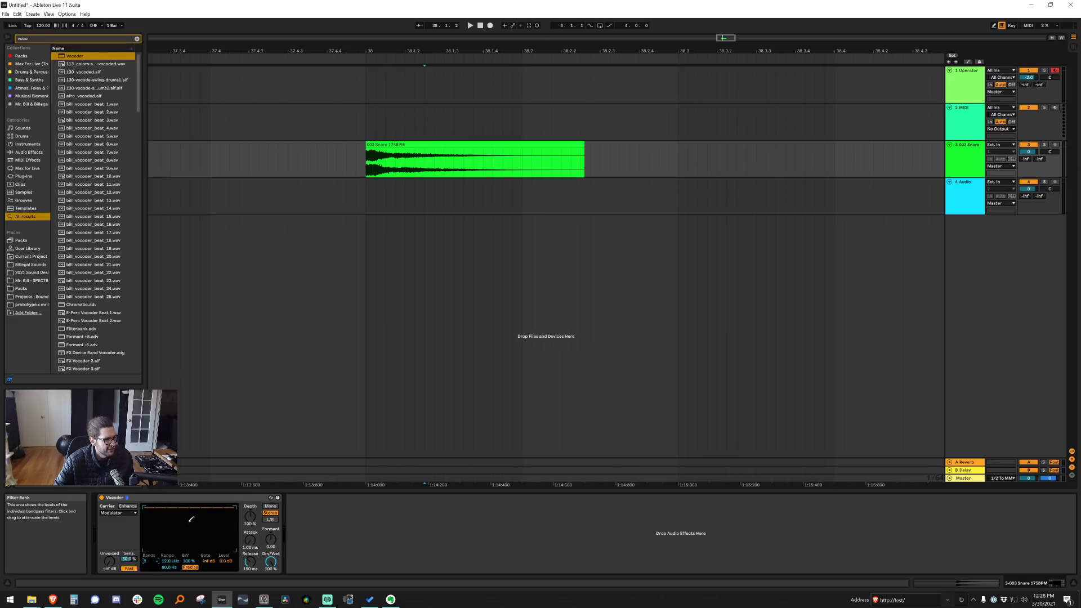
Play the snare clip through the Vocoder from its start at bar 38
{"action": "key", "text": "space"}
{"action": "key", "text": "space"}
{"action": "left_click", "coordinate": [364, 167]}
{"action": "key", "text": "space"}
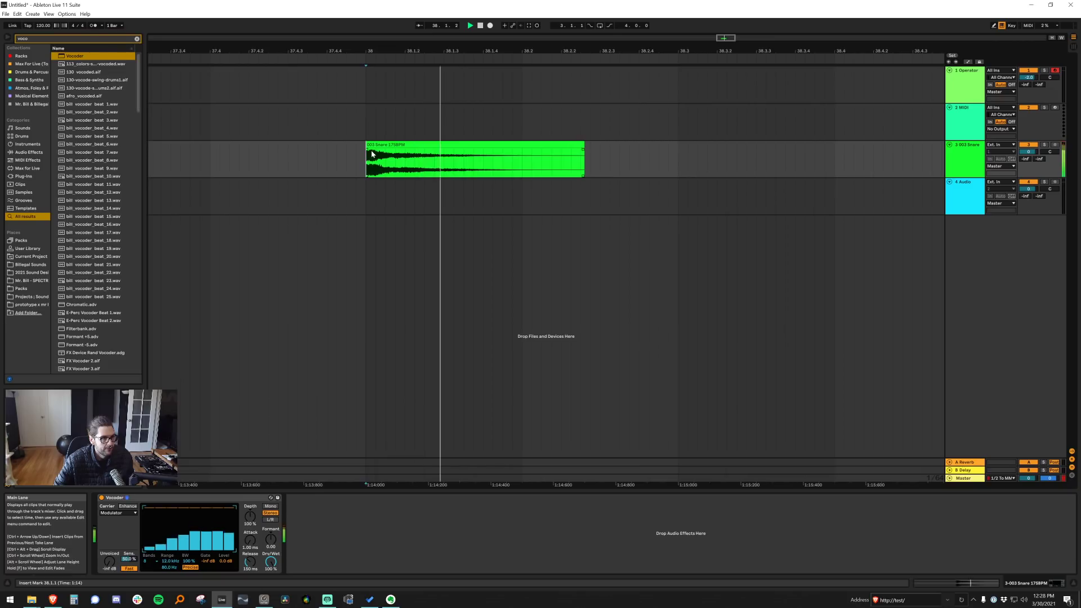
{"action": "key", "text": "space"}
Search the browser for "sat" and lower the snare clip's gain to about -6.33 dB
{"action": "left_click", "coordinate": [372, 145]}
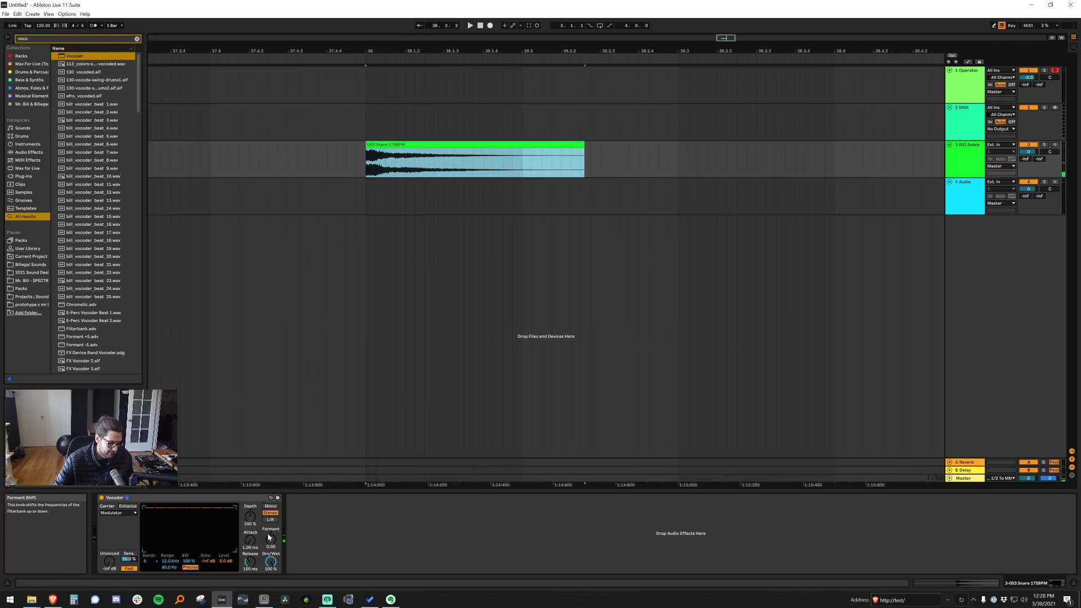
{"action": "key", "text": "ctrl+f"}
{"action": "type", "text": "sat"}
{"action": "double_click", "coordinate": [435, 155]}
{"action": "left_click_drag", "start_coordinate": [224, 548], "coordinate": [224, 560]}
Play back the snare clip at its reduced gain and reopen the snare track's device chain
{"action": "key", "text": "space"}
{"action": "key", "text": "space"}
{"action": "key", "text": "space"}
{"action": "left_click", "coordinate": [465, 160]}
{"action": "key", "text": "space"}
{"action": "left_click", "coordinate": [977, 156]}
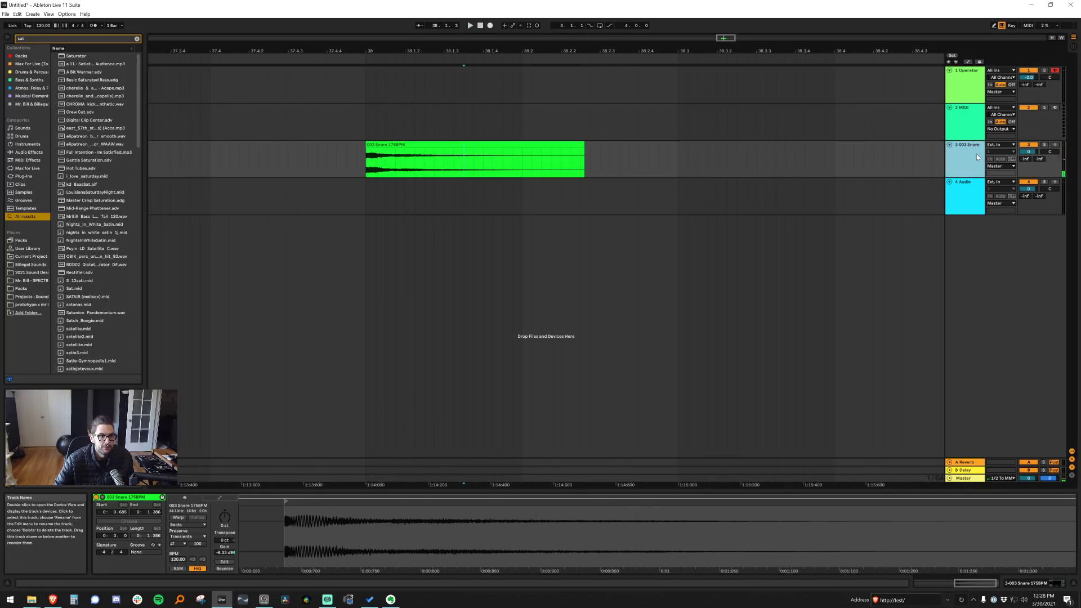
{"action": "double_click", "coordinate": [976, 154]}
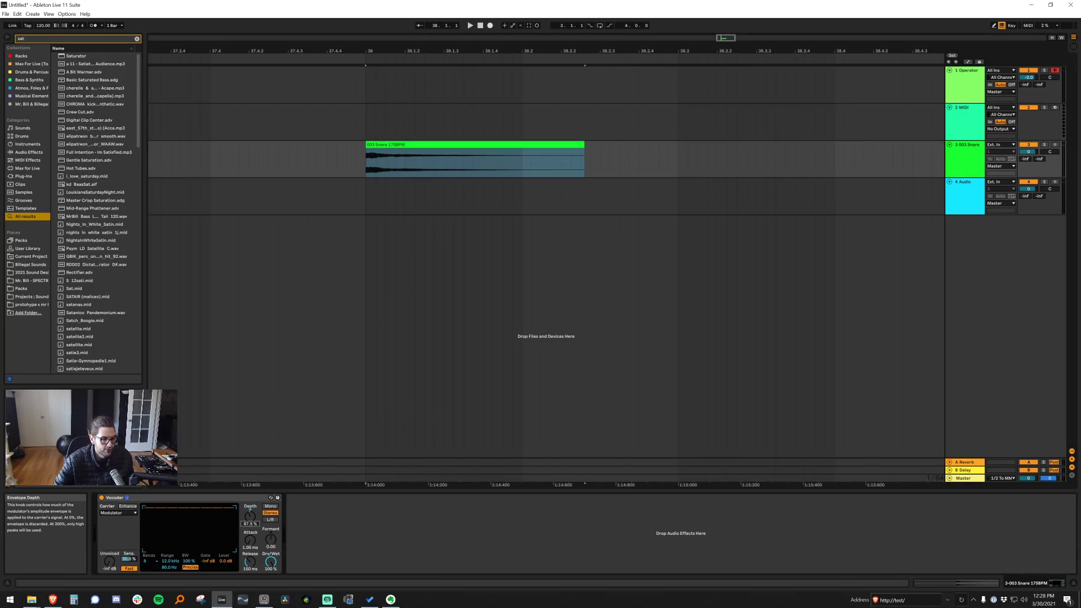
Raise the snare Vocoder's envelope depth to about 157% and audition the snare
{"action": "type", "text": "120"}
{"action": "key", "text": "Return"}
{"action": "key", "text": "space"}
{"action": "key", "text": "space"}
{"action": "key", "text": "space"}
{"action": "key", "text": "space"}
{"action": "key", "text": "space"}
{"action": "left_click_drag", "start_coordinate": [250, 516], "coordinate": [250, 496]}
{"action": "key", "text": "space"}
{"action": "key", "text": "space"}
Lower the Vocoder's formant to -4.00 and play the snare repeatedly to hear it
{"action": "left_click_drag", "start_coordinate": [271, 539], "coordinate": [271, 545]}
{"action": "key", "text": "space"}
{"action": "key", "text": "space"}
{"action": "key", "text": "space"}
{"action": "key", "text": "space"}
{"action": "key", "text": "space"}
{"action": "key", "text": "space"}
{"action": "key", "text": "space"}
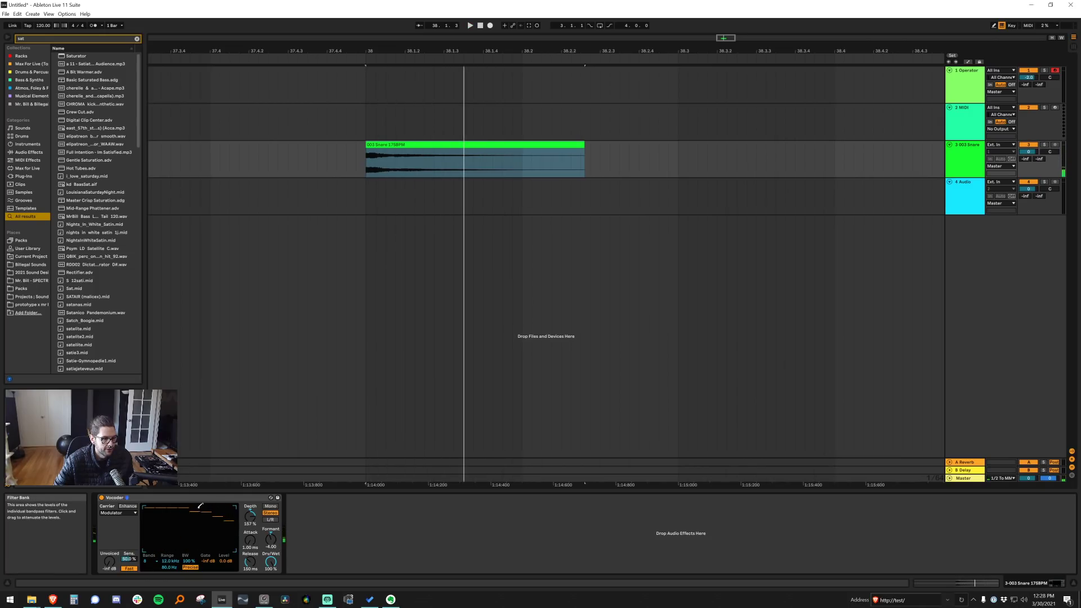
Widen the Vocoder's filter range to 30 Hz–18 kHz and attenuate its highest bands while auditioning the snare
{"action": "key", "text": "space"}
{"action": "key", "text": "space"}
{"action": "key", "text": "space"}
{"action": "mouse_move", "coordinate": [178, 561]}
{"action": "left_mouse_down"}
{"action": "mouse_move", "coordinate": [178, 541]}
{"action": "mouse_move", "coordinate": [176, 586]}
{"action": "left_mouse_up"}
{"action": "key", "text": "space"}
{"action": "key", "text": "space"}
{"action": "left_click", "coordinate": [230, 533]}
{"action": "key", "text": "space"}
{"action": "key", "text": "space"}
{"action": "key", "text": "space"}
{"action": "key", "text": "space"}
{"action": "key", "text": "space"}
{"action": "key", "text": "space"}
{"action": "key", "text": "space"}
Shorten the Vocoder's release to about 39 ms and raise its envelope depth further while replaying the snare
{"action": "left_click_drag", "start_coordinate": [232, 533], "coordinate": [250, 559]}
{"action": "key", "text": "space"}
{"action": "key", "text": "space"}
{"action": "key", "text": "space"}
{"action": "key", "text": "space"}
{"action": "key", "text": "space"}
{"action": "left_click_drag", "start_coordinate": [251, 516], "coordinate": [252, 504]}
{"action": "key", "text": "space"}
{"action": "key", "text": "space"}
{"action": "key", "text": "space"}
{"action": "key", "text": "space"}
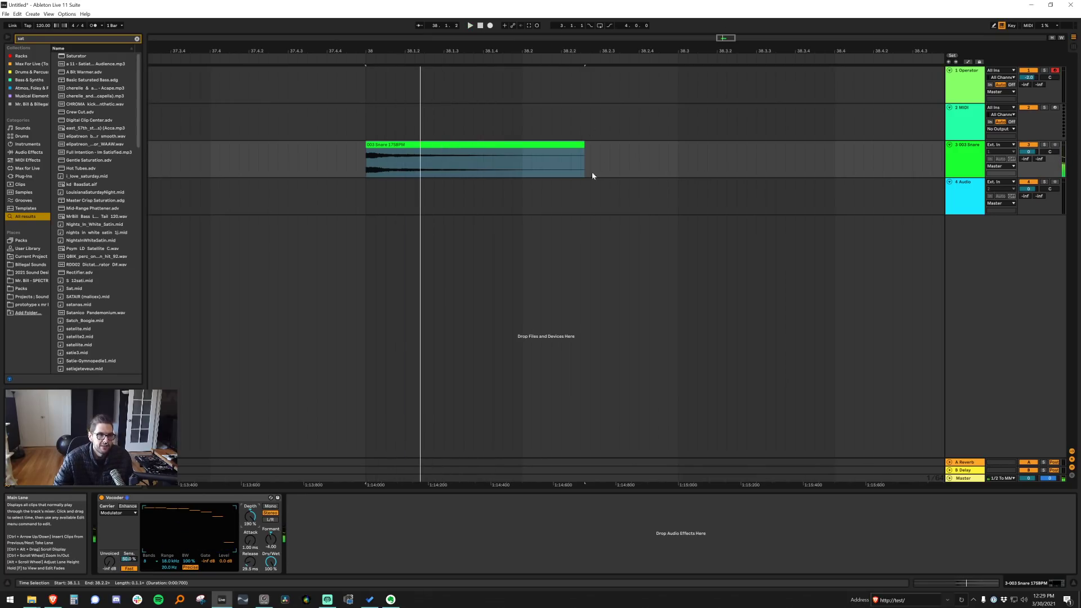
Adjust the snare clip's gain and add a Saturator after the Vocoder on the snare track
{"action": "double_click", "coordinate": [447, 152]}
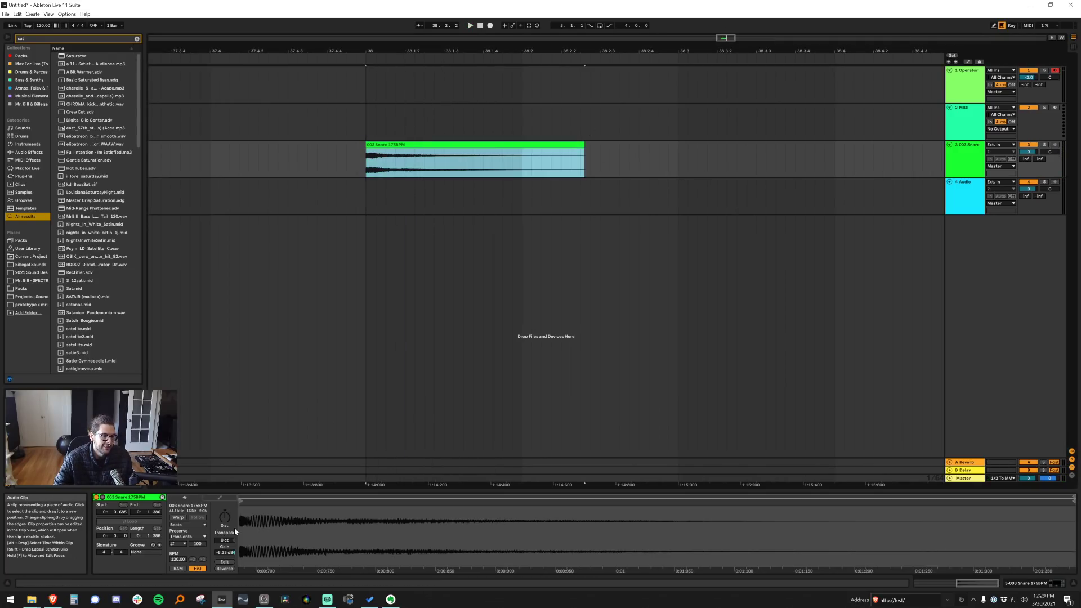
{"action": "key", "text": "space"}
{"action": "left_click_drag", "start_coordinate": [227, 548], "coordinate": [227, 551]}
{"action": "type", "text": "sat"}
{"action": "left_click", "coordinate": [86, 56]}
{"action": "double_click", "coordinate": [87, 56]}
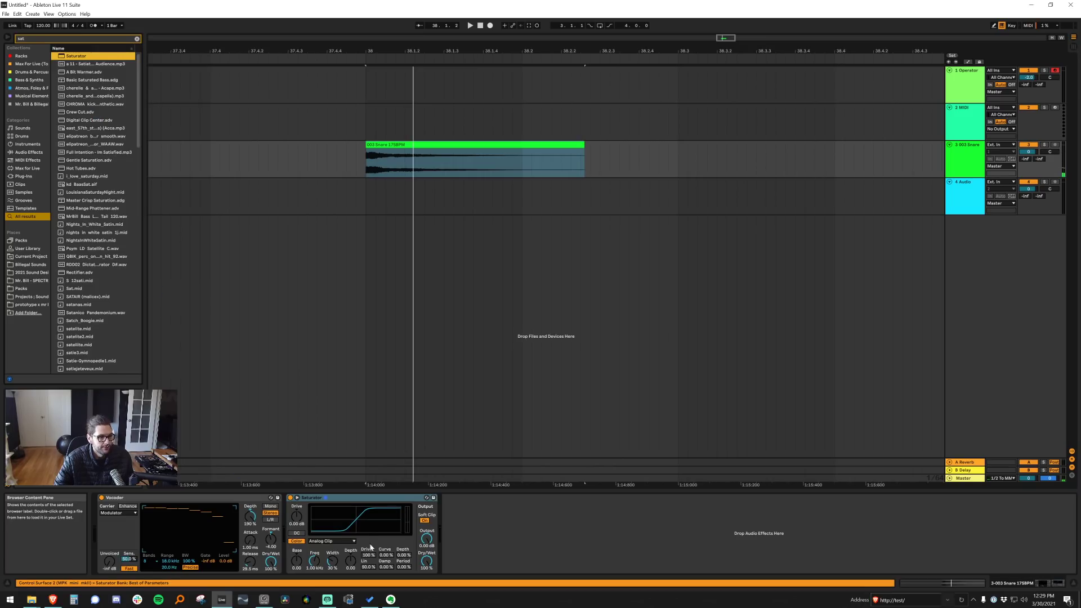
Insert a MIDI track beneath the snare track and create a MIDI clip starting at bar 38 under the snare
{"action": "left_click", "coordinate": [965, 191]}
{"action": "left_click", "coordinate": [964, 150]}
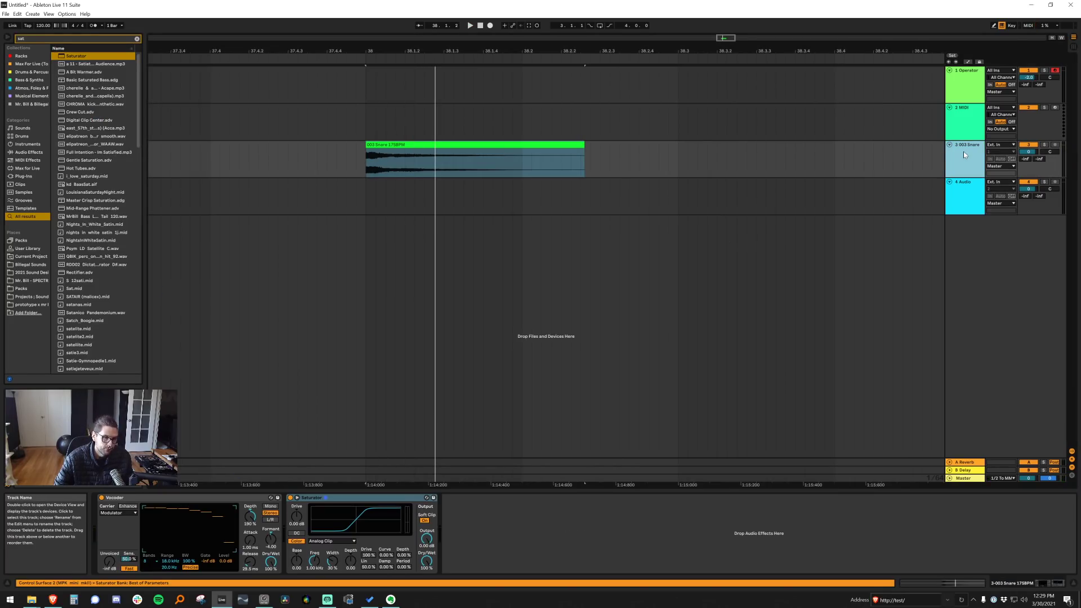
{"action": "key", "text": "ctrl+shift+t"}
{"action": "left_click_drag", "start_coordinate": [367, 187], "coordinate": [622, 193]}
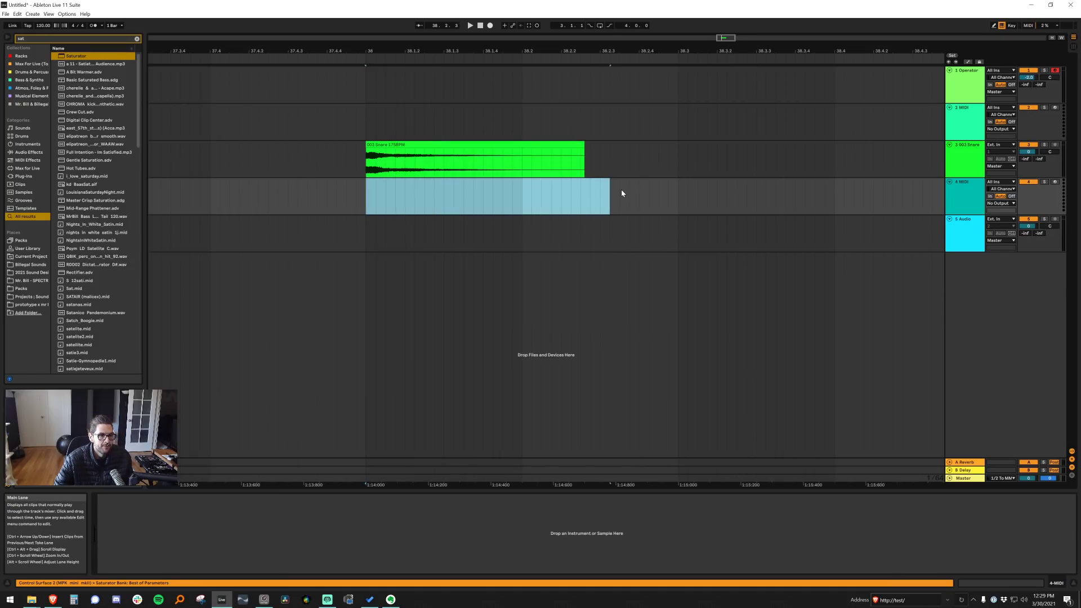
{"action": "key", "text": "ctrl+shift+m"}
Load an Operator onto the new MIDI track and set its oscillator A waveform to Noise White
{"action": "key", "text": "ctrl+f"}
{"action": "type", "text": "oper"}
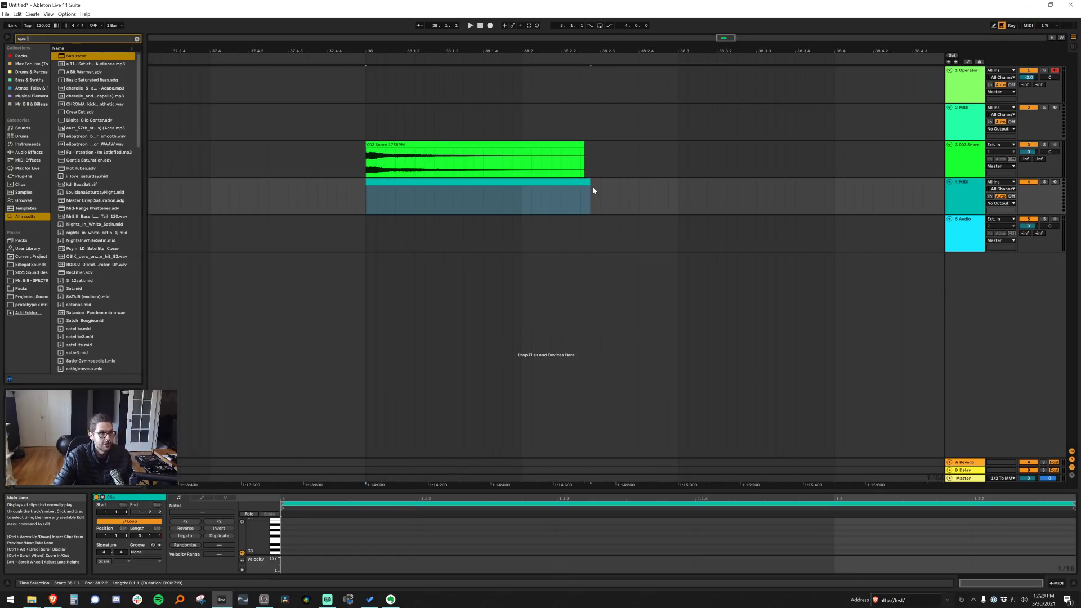
{"action": "left_click_drag", "start_coordinate": [71, 56], "coordinate": [434, 191]}
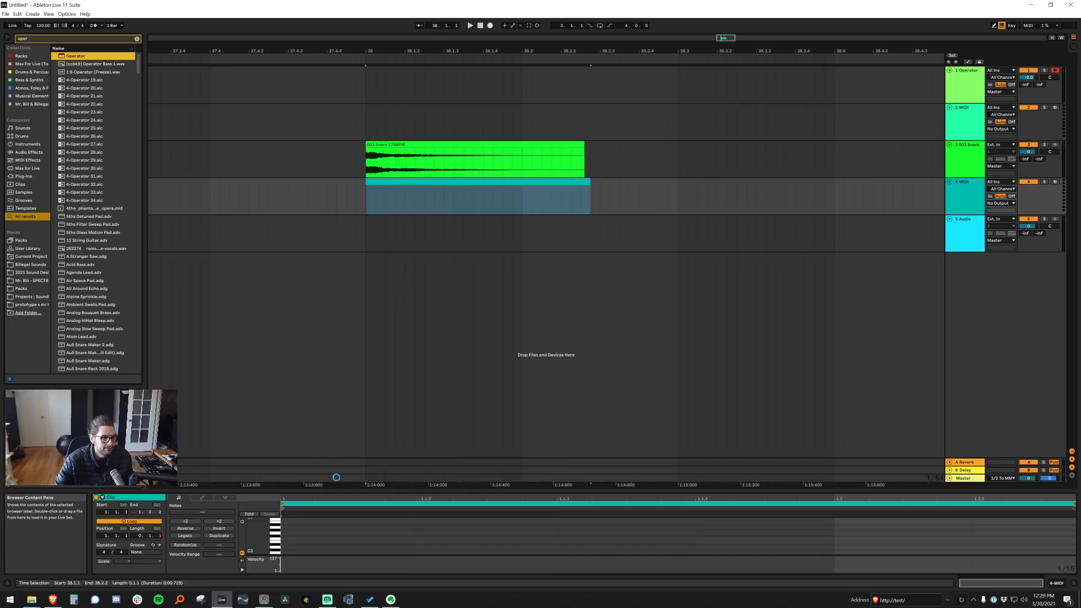
{"action": "left_click", "coordinate": [276, 543]}
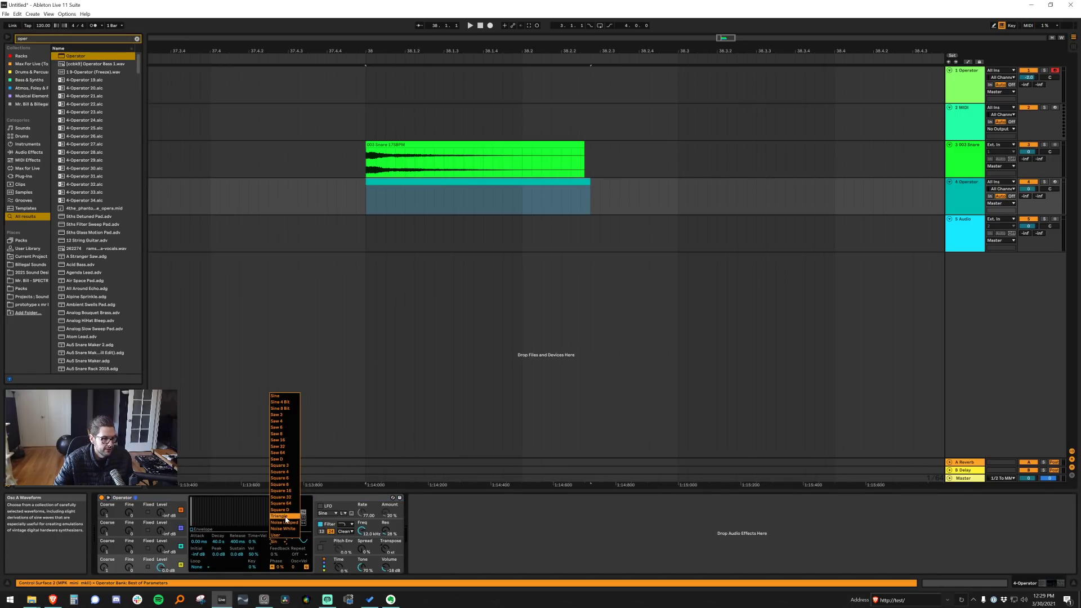
{"action": "left_click", "coordinate": [290, 530]}
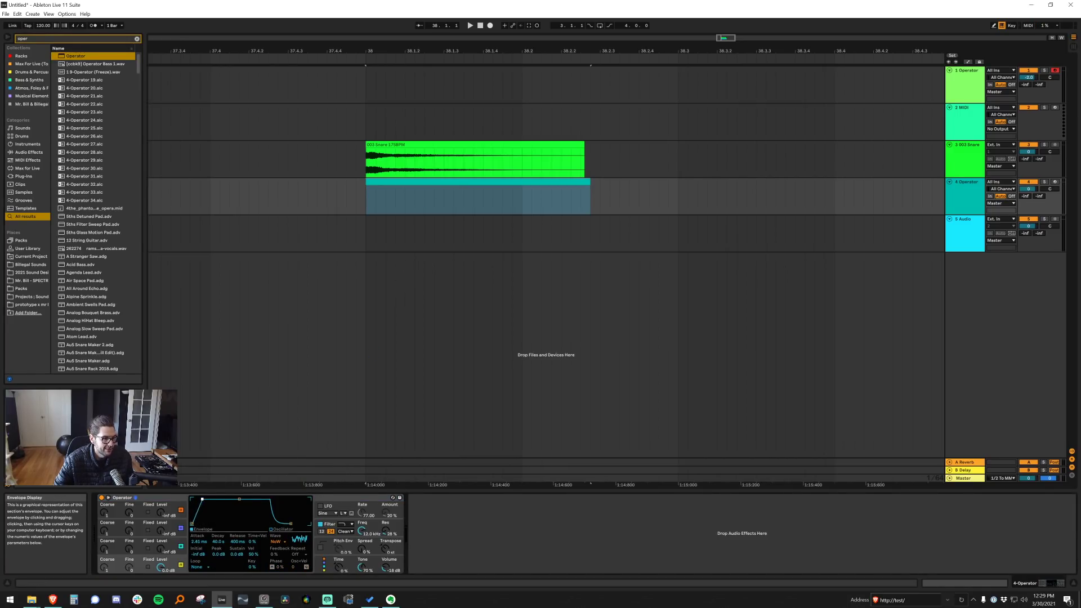
Add an E3 note across the new MIDI clip and play the noise together with the snare
{"action": "double_click", "coordinate": [425, 212]}
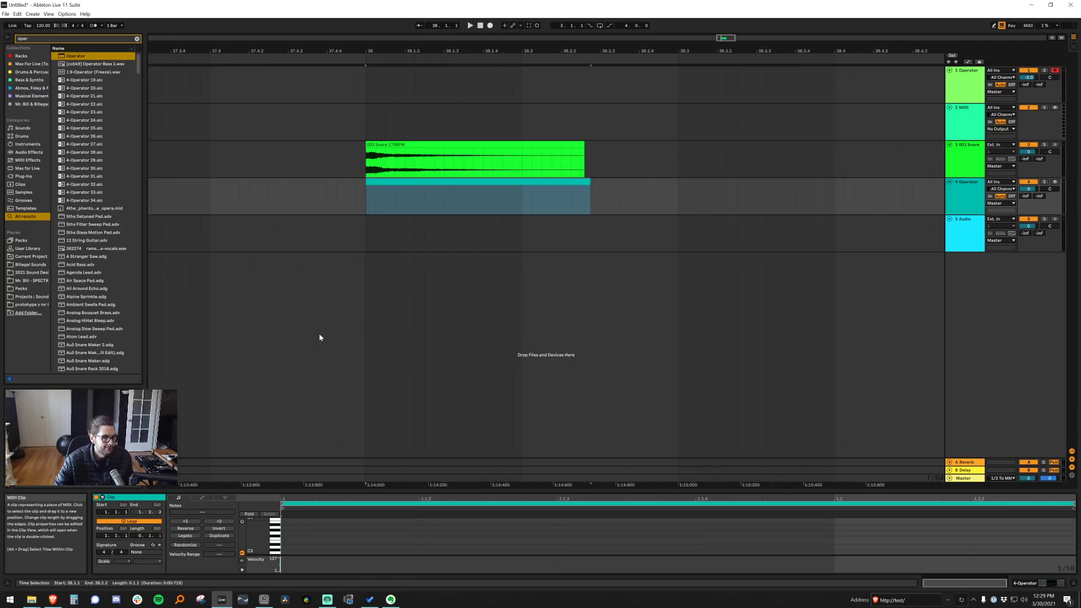
{"action": "double_click", "coordinate": [283, 542]}
{"action": "left_click", "coordinate": [192, 536]}
{"action": "key", "text": "space"}
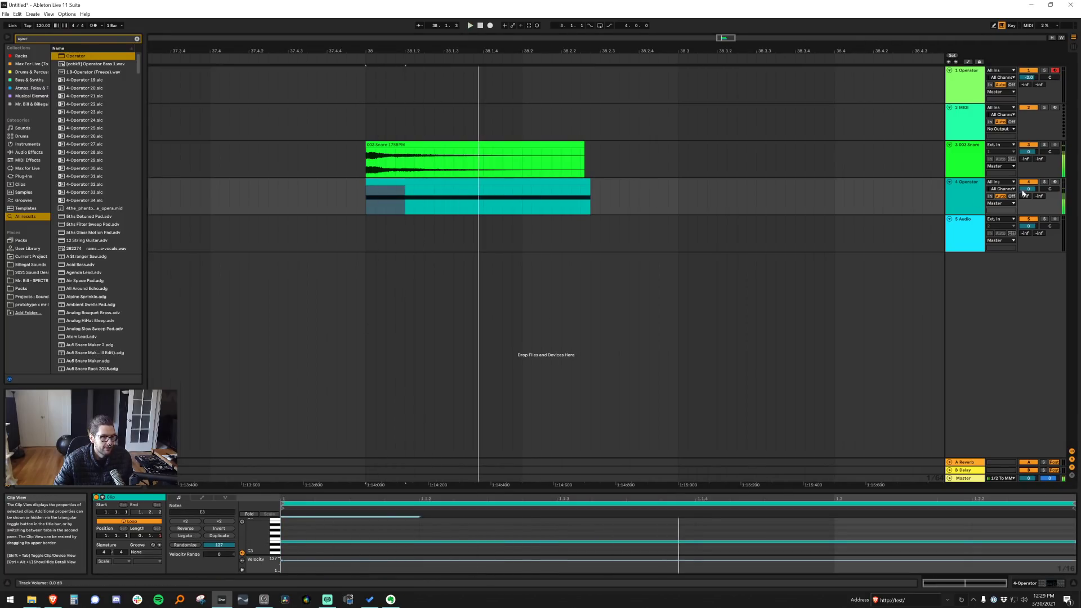
{"action": "key", "text": "space"}
{"action": "left_click", "coordinate": [974, 200]}
{"action": "key", "text": "space"}
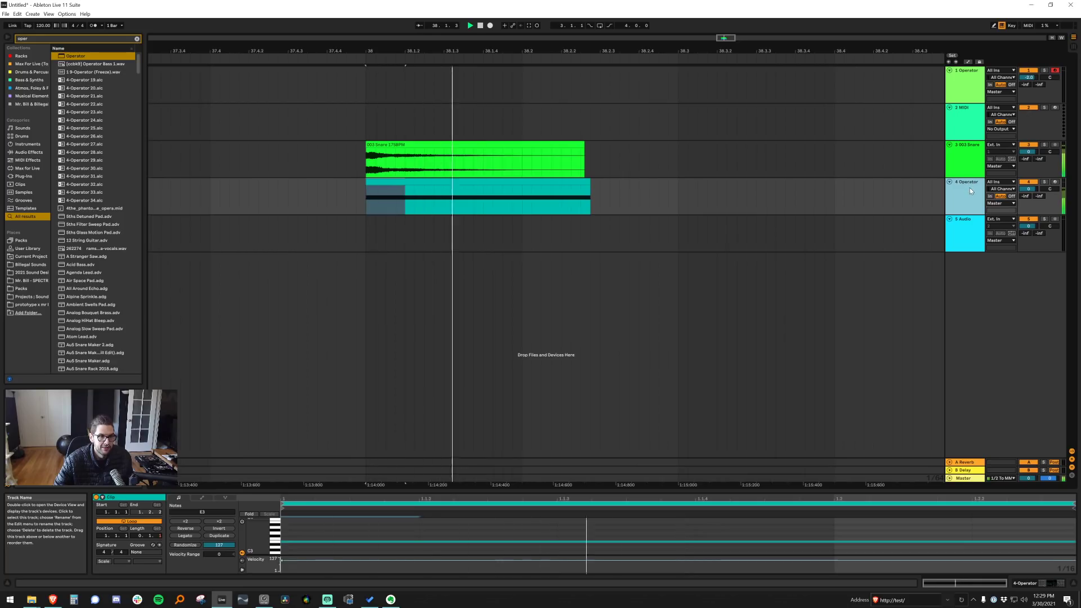
{"action": "key", "text": "space"}
Give the noise Operator's envelope a 38.3 ms attack and add an EQ Eight with a low cut at about 440 Hz
{"action": "double_click", "coordinate": [975, 194]}
{"action": "key", "text": "space"}
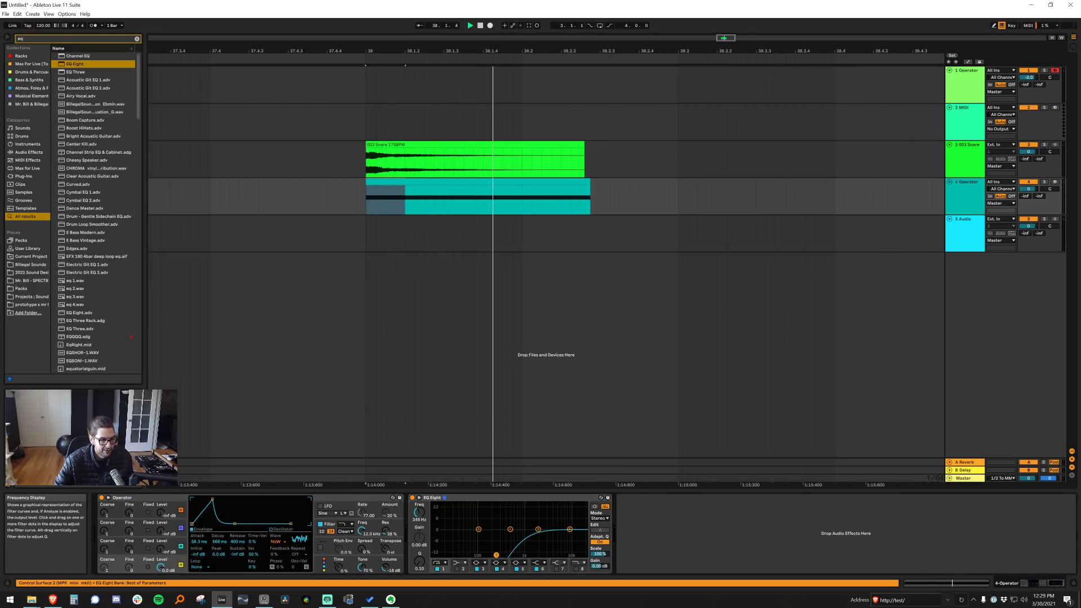
{"action": "key", "text": "space"}
{"action": "key", "text": "space"}
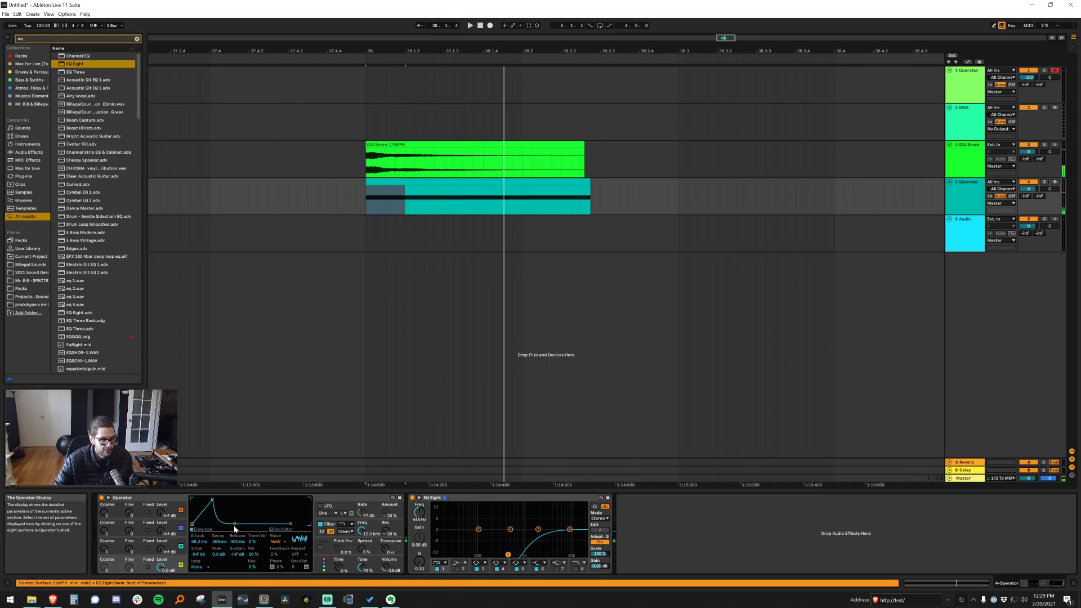
Try a slightly shorter decay on the noise Operator's amplitude envelope, audition it, and undo the change
{"action": "left_click_drag", "start_coordinate": [234, 524], "coordinate": [232, 524]}
{"action": "key", "text": "space"}
{"action": "key", "text": "space"}
{"action": "key", "text": "space"}
{"action": "key", "text": "space"}
{"action": "key", "text": "space"}
{"action": "key", "text": "space"}
{"action": "key", "text": "ctrl+z"}
Add a Hybrid Reverb after the EQ Eight on the noise track and audition it
{"action": "key", "text": "ctrl+f"}
{"action": "type", "text": "rev"}
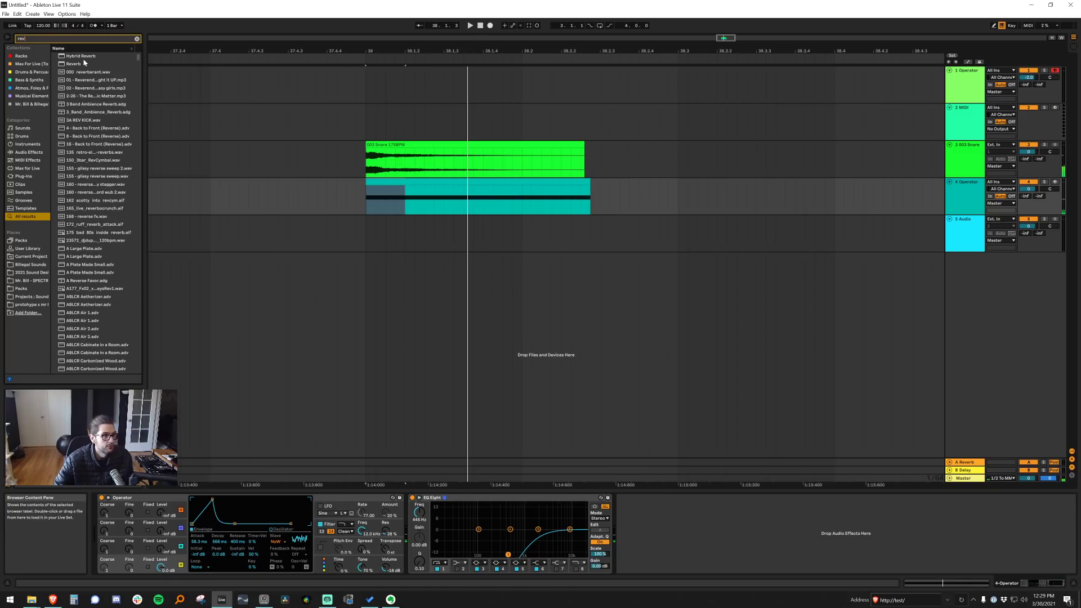
{"action": "key", "text": "Return"}
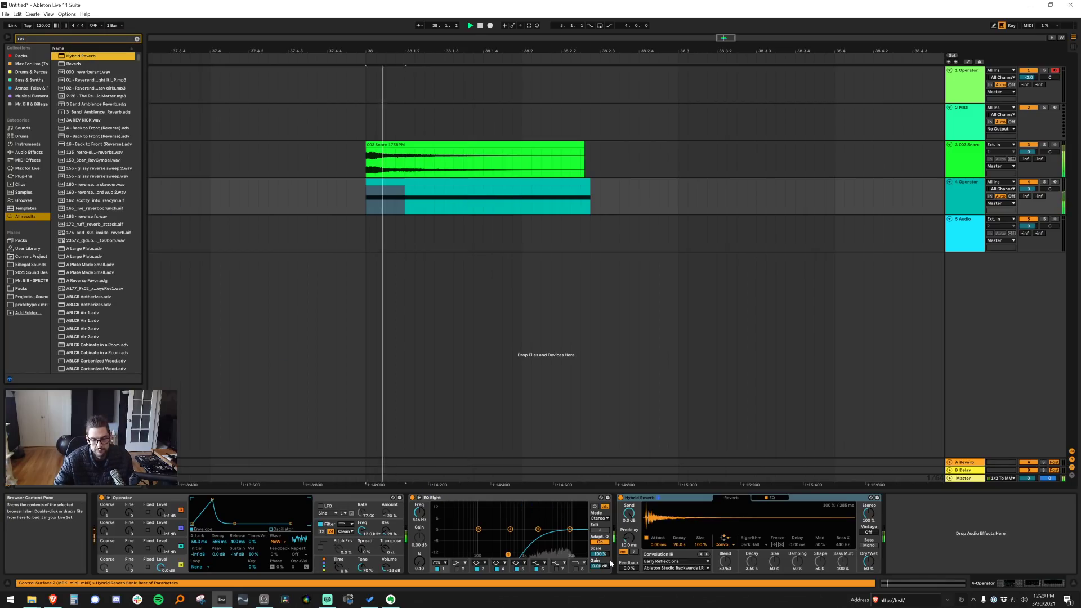
{"action": "left_click", "coordinate": [724, 544]}
{"action": "left_click", "coordinate": [725, 545]}
{"action": "left_click", "coordinate": [726, 562]}
{"action": "left_click", "coordinate": [698, 561]}
{"action": "left_click", "coordinate": [701, 564]}
{"action": "left_click", "coordinate": [728, 547]}
{"action": "left_click", "coordinate": [731, 570]}
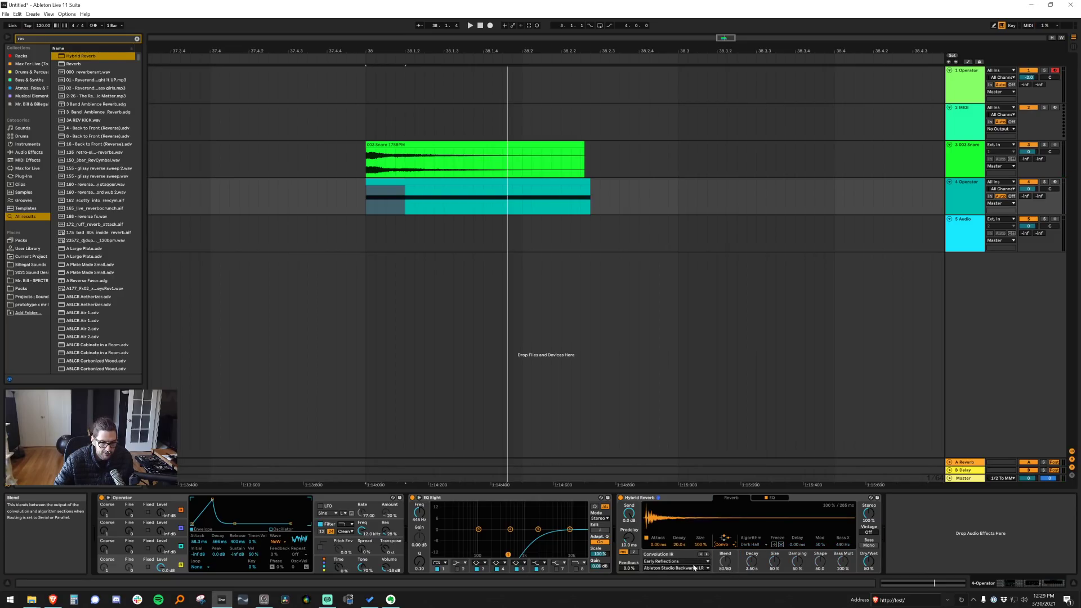
Load the Digital Drum Plate LR impulse from Made for Drums in the Hybrid Reverb and lower dry/wet to about 40%
{"action": "left_click", "coordinate": [688, 569]}
{"action": "left_click", "coordinate": [696, 581]}
{"action": "left_click", "coordinate": [695, 561]}
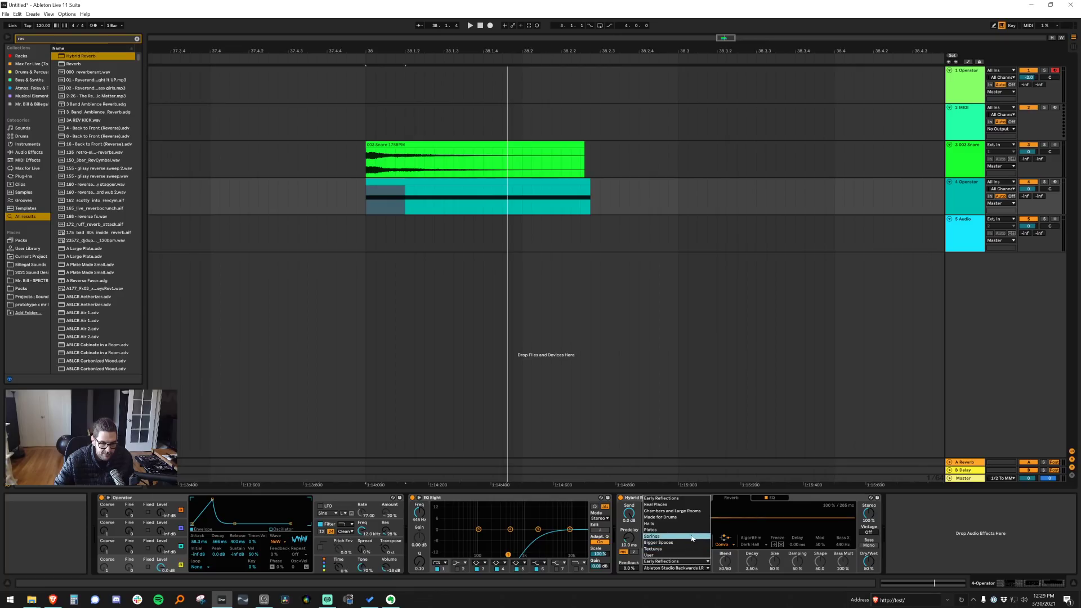
{"action": "left_click", "coordinate": [688, 513]}
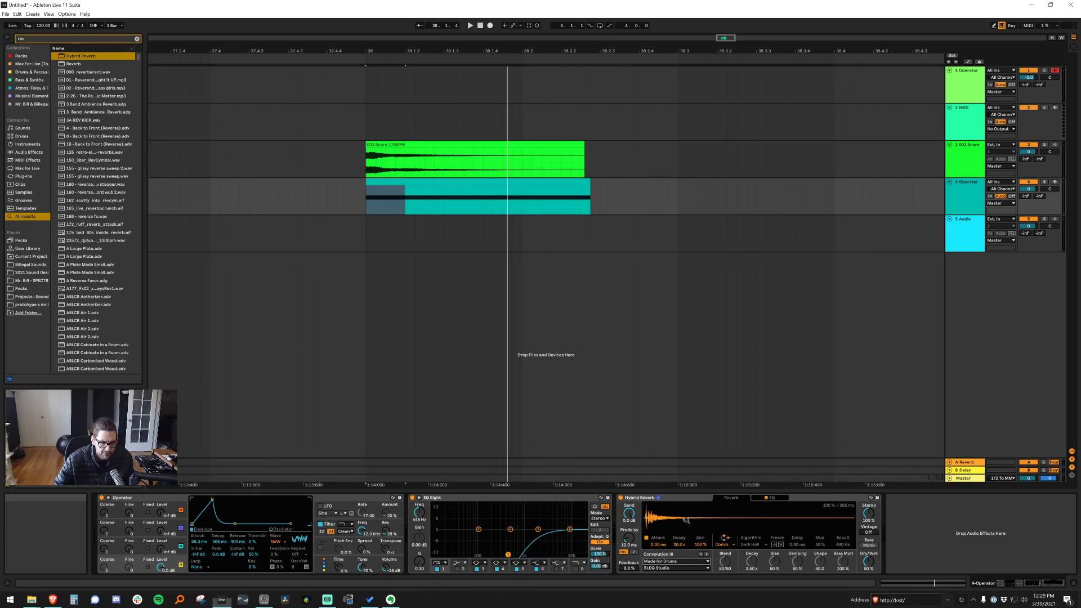
{"action": "left_click", "coordinate": [676, 568]}
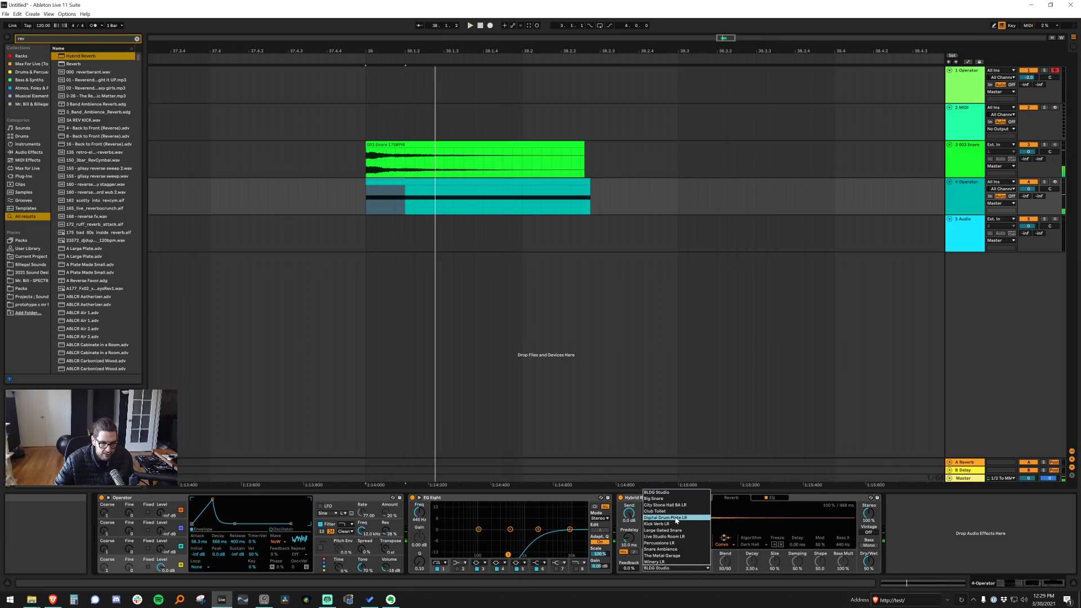
{"action": "left_click", "coordinate": [676, 517]}
{"action": "key", "text": "space"}
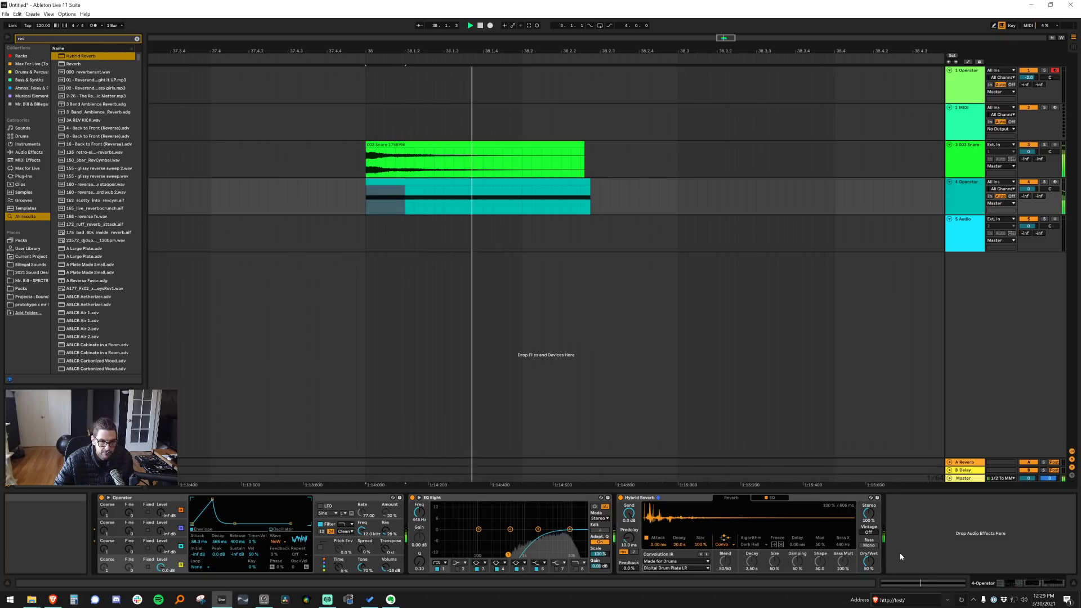
{"action": "left_click_drag", "start_coordinate": [871, 563], "coordinate": [871, 591]}
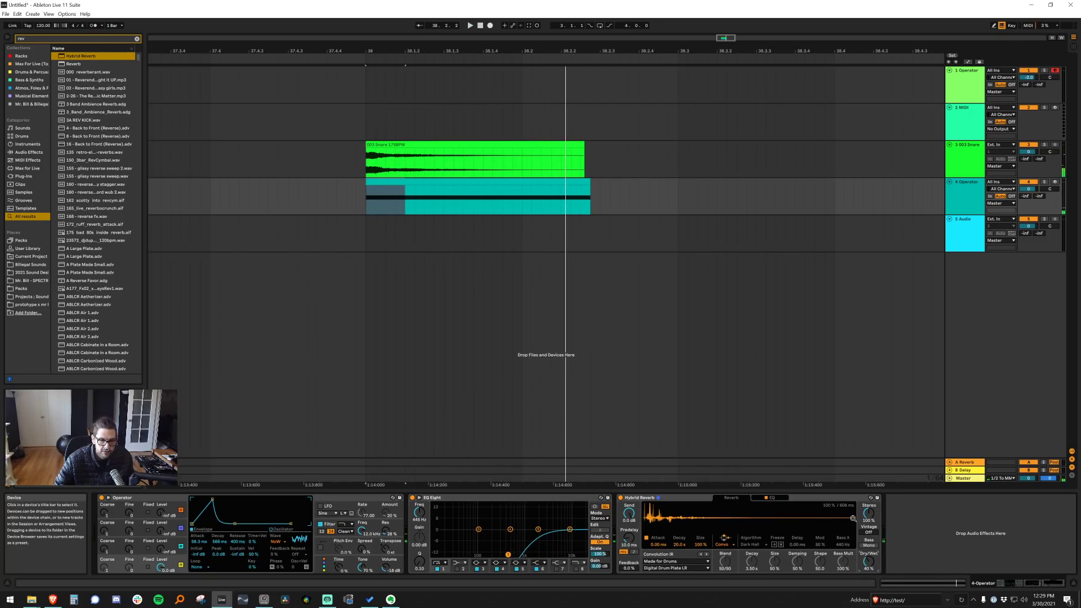
In the Hybrid Reverb's EQ, raise the low cut frequency and boost the highs by 6.3 dB at 4.90 kHz
{"action": "left_click", "coordinate": [770, 498]}
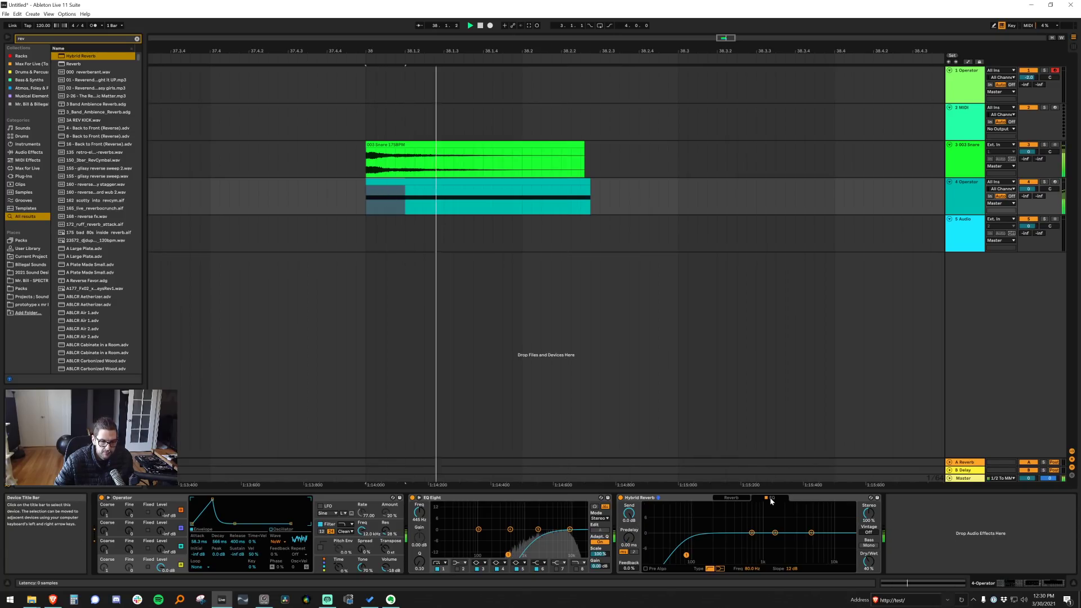
{"action": "key", "text": "space"}
{"action": "left_click_drag", "start_coordinate": [761, 543], "coordinate": [811, 518]}
{"action": "key", "text": "space"}
{"action": "key", "text": "space"}
{"action": "key", "text": "space"}
{"action": "key", "text": "space"}
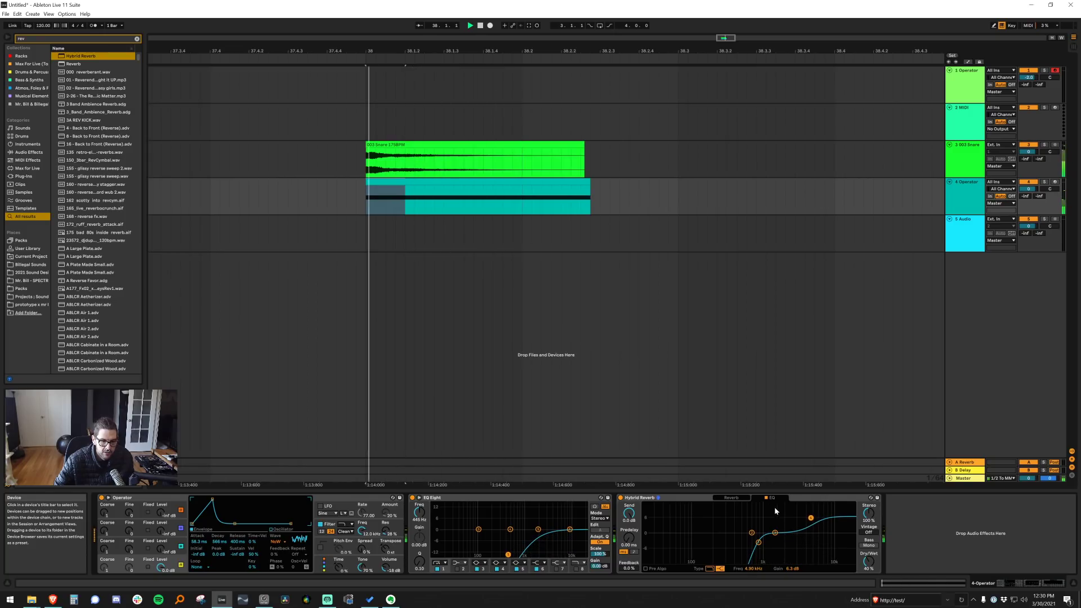
{"action": "left_click", "coordinate": [732, 498]}
Set the noise Operator's filter frequency to 14.3 kHz and adjust the Hybrid Reverb's convolution decay
{"action": "left_click_drag", "start_coordinate": [362, 531], "coordinate": [361, 517]}
{"action": "key", "text": "space"}
{"action": "key", "text": "space"}
{"action": "left_click", "coordinate": [321, 525]}
{"action": "key", "text": "space"}
{"action": "left_click", "coordinate": [330, 527]}
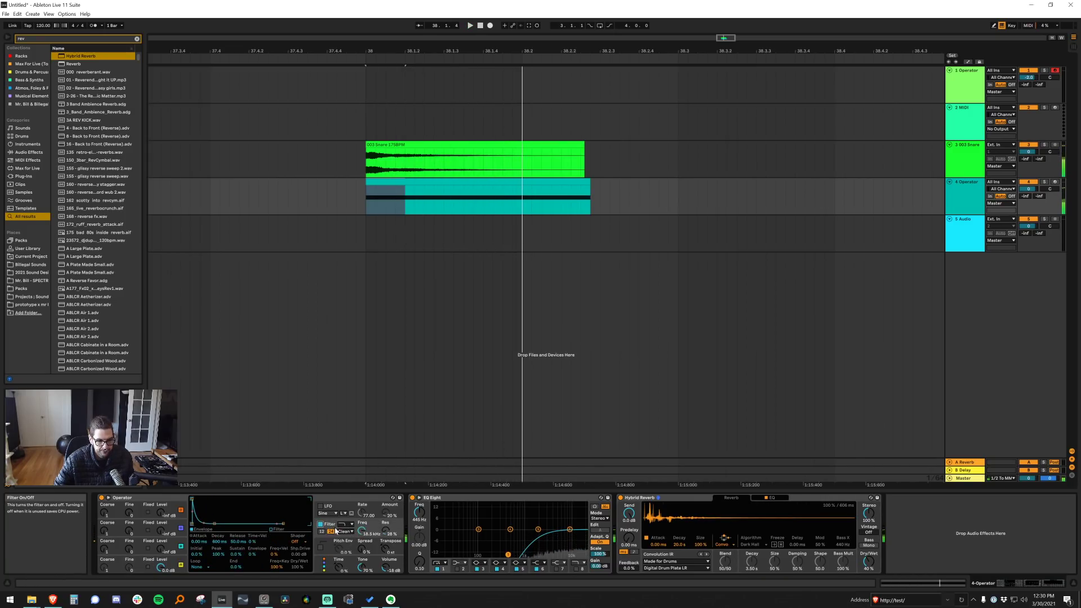
{"action": "key", "text": "space"}
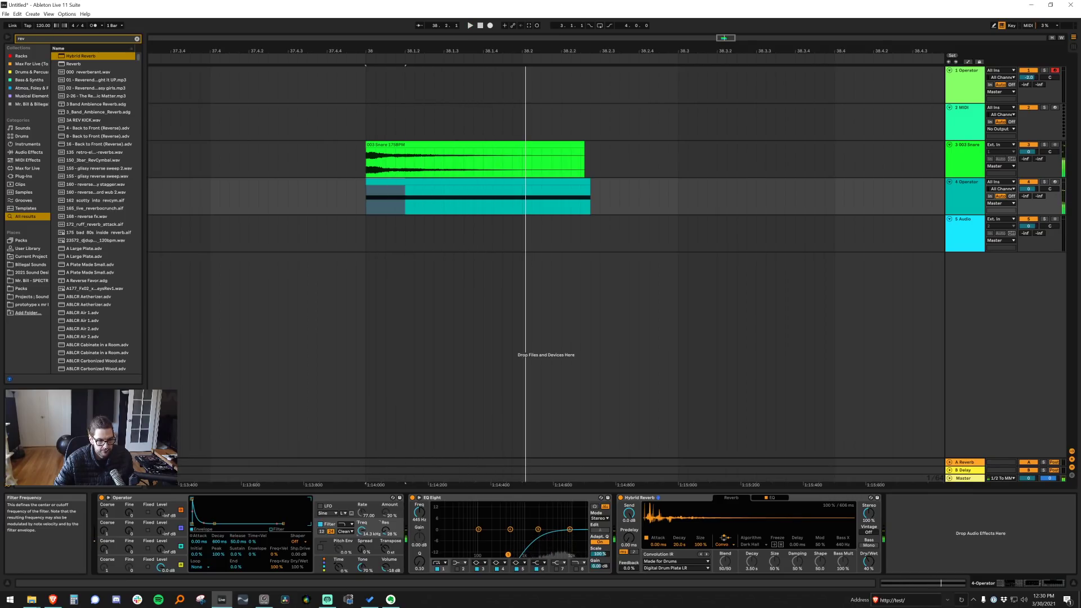
{"action": "left_click_drag", "start_coordinate": [686, 547], "coordinate": [686, 530]}
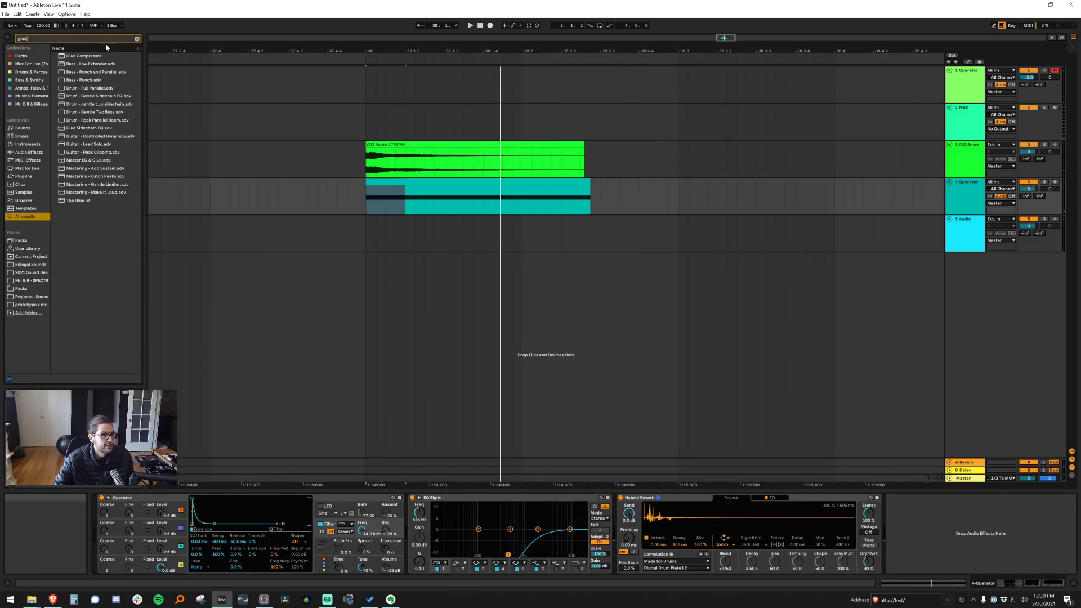
Add a Glue Compressor after the Hybrid Reverb with a threshold of about -33.8 dB and 12.4 dB makeup
{"action": "left_click_drag", "start_coordinate": [960, 482], "coordinate": [960, 532]}
{"action": "key", "text": "space"}
{"action": "key", "text": "space"}
{"action": "key", "text": "space"}
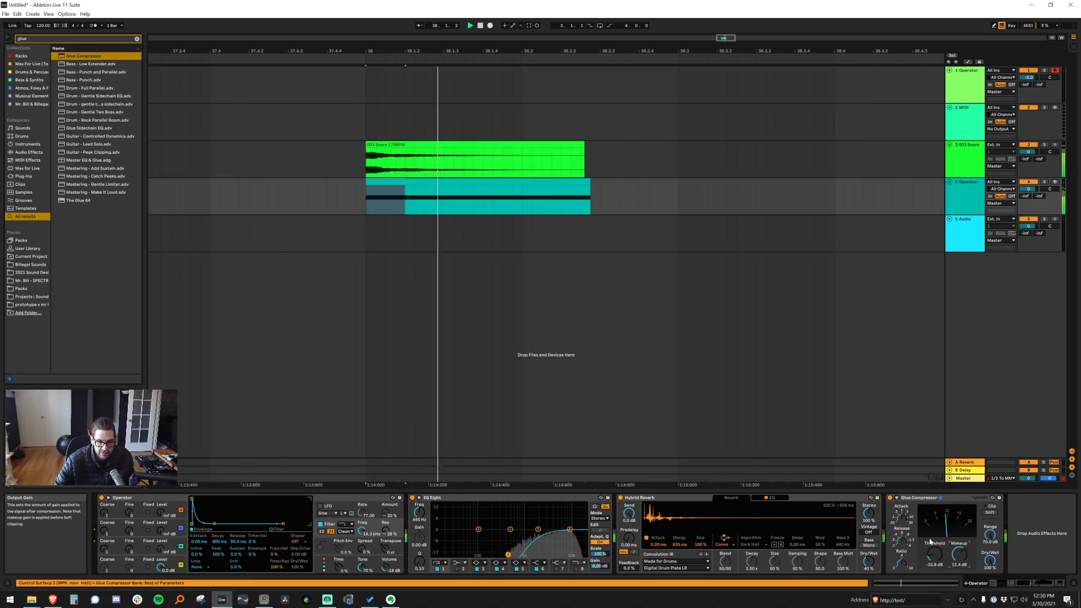
{"action": "key", "text": "space"}
Adjust the Glue Compressor's attack and raise its threshold to about -32 dB while auditioning the layered snare
{"action": "left_click", "coordinate": [904, 518]}
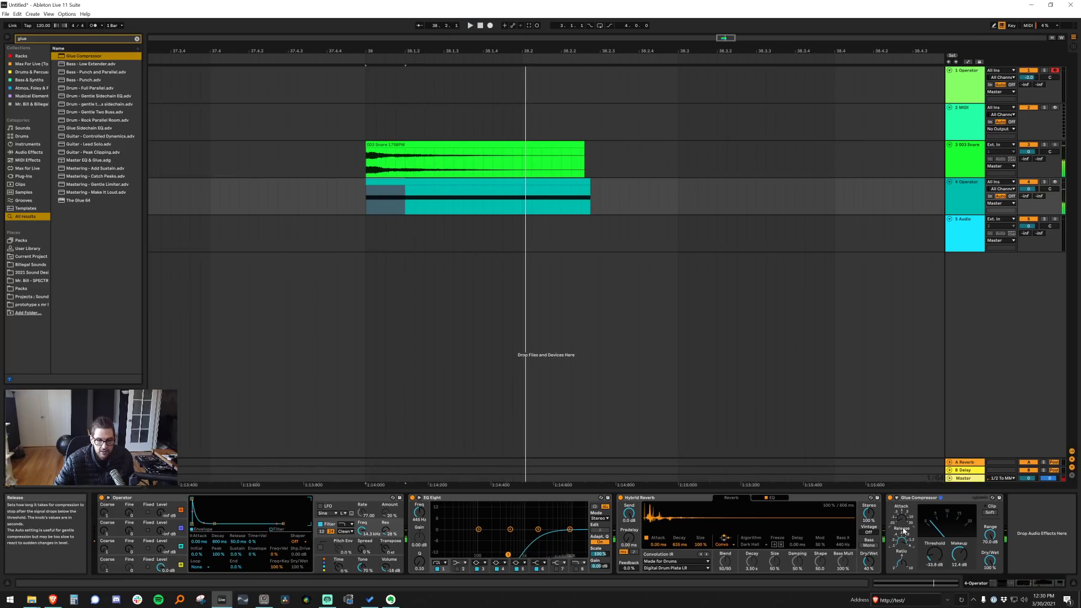
{"action": "key", "text": "space"}
{"action": "key", "text": "space"}
{"action": "key", "text": "space"}
{"action": "key", "text": "space"}
{"action": "key", "text": "space"}
{"action": "left_click_drag", "start_coordinate": [937, 554], "coordinate": [937, 550]}
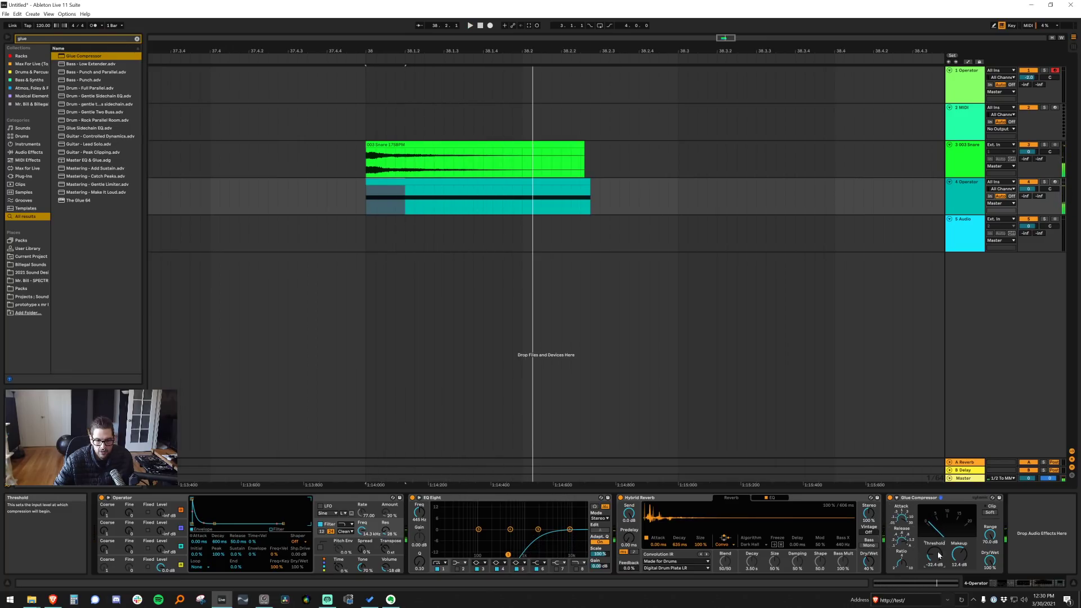
Group the snare, noise Operator and audio tracks, and add a Limiter to the group
{"action": "left_click", "coordinate": [963, 478]}
{"action": "type", "text": "limi"}
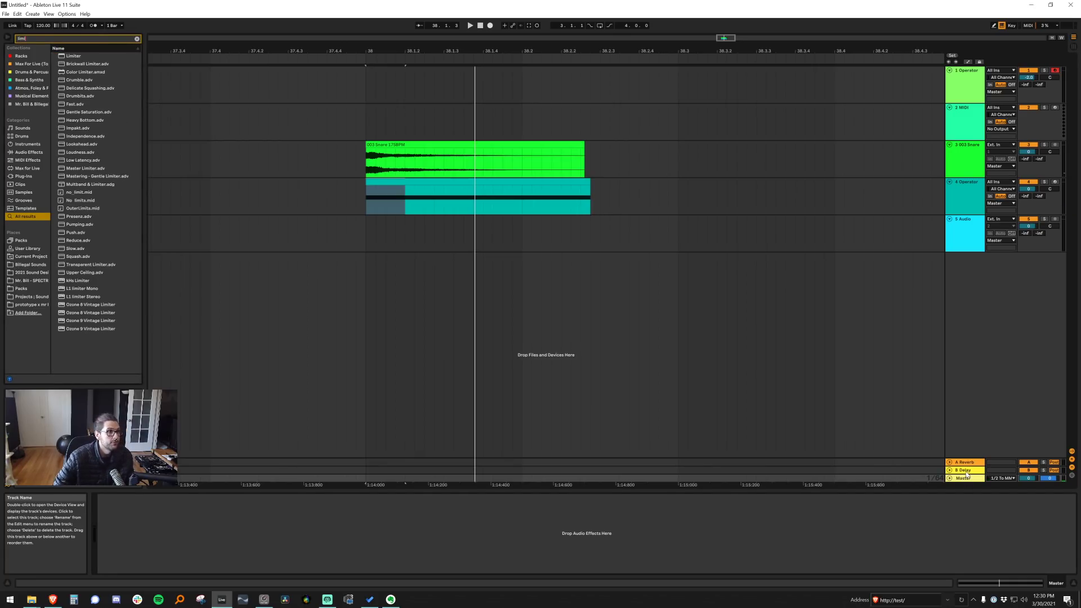
{"action": "left_click", "coordinate": [970, 224]}
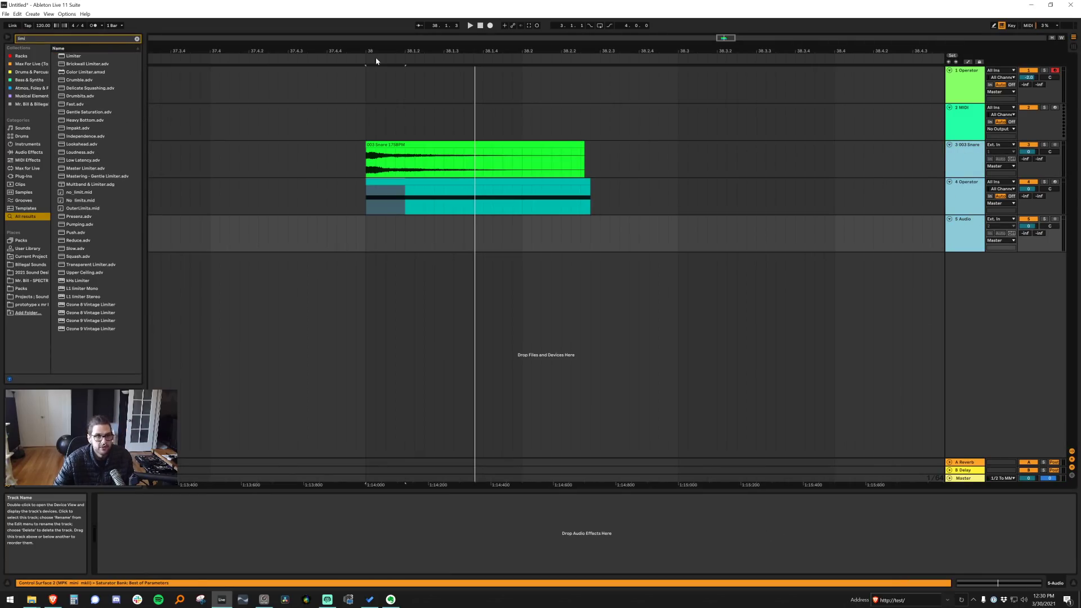
{"action": "key", "text": "ctrl+g"}
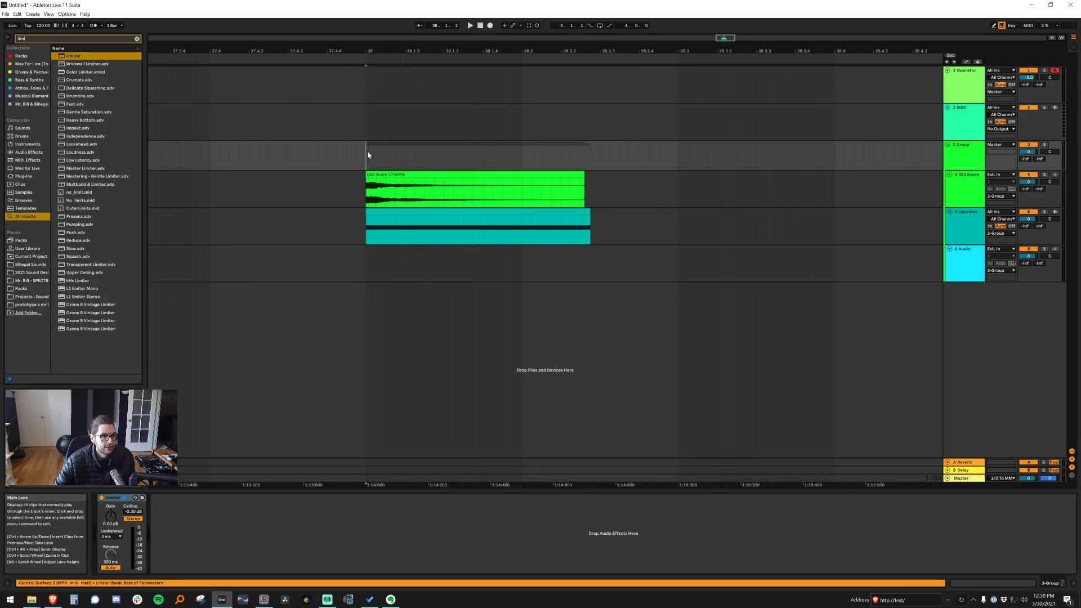
{"action": "left_click", "coordinate": [387, 214]}
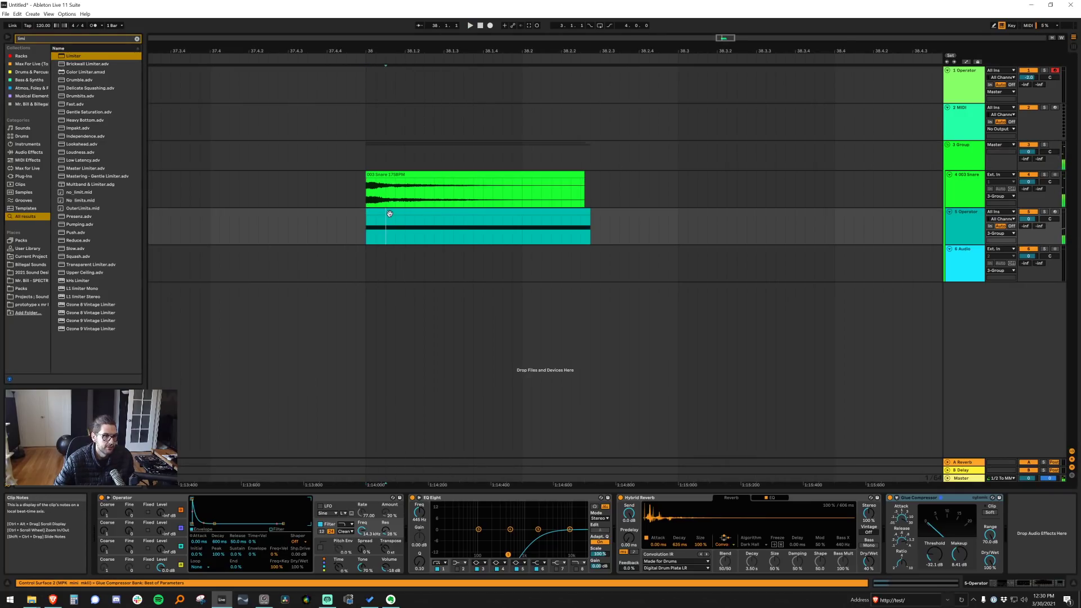
Duplicate the noise Operator track and lower the copy's filter to about 1.99 kHz with more resonance
{"action": "key", "text": "ctrl+d"}
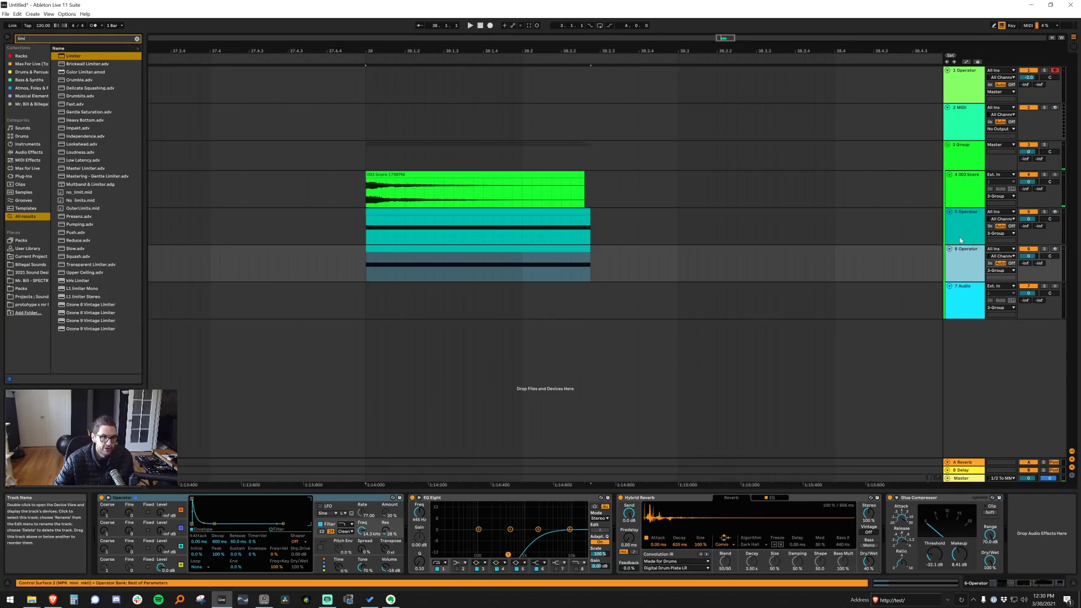
{"action": "left_click", "coordinate": [344, 525]}
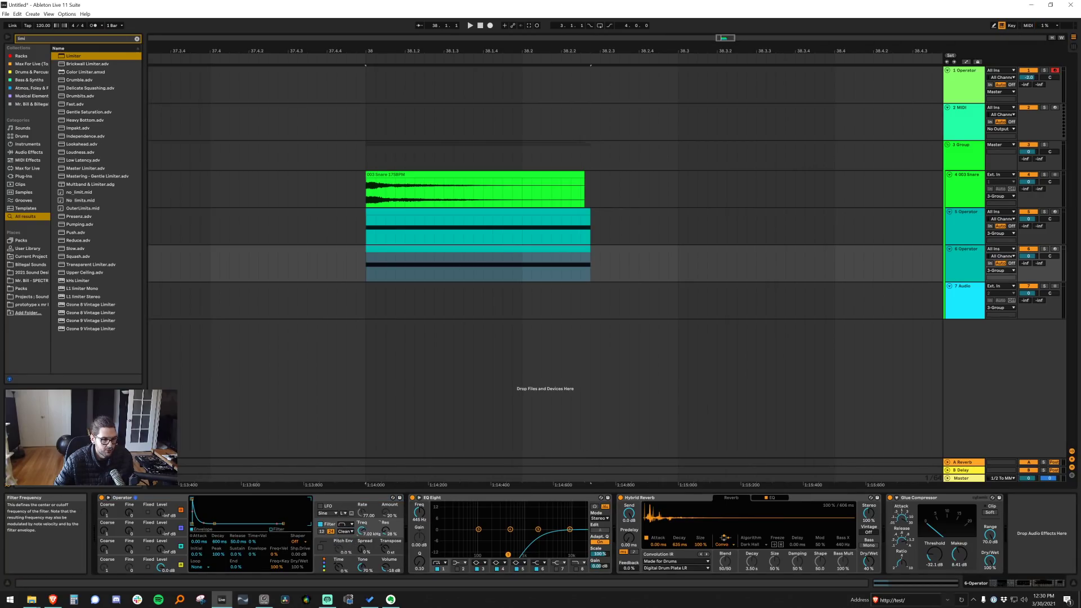
{"action": "left_click", "coordinate": [278, 529]}
{"action": "left_click_drag", "start_coordinate": [290, 519], "coordinate": [268, 508]}
Solo the duplicated Operator to give its oscillator a slower attack, and lower its EQ Eight low cut to about 91.8 Hz
{"action": "key", "text": "space"}
{"action": "left_click", "coordinate": [1044, 248]}
{"action": "left_click", "coordinate": [163, 566]}
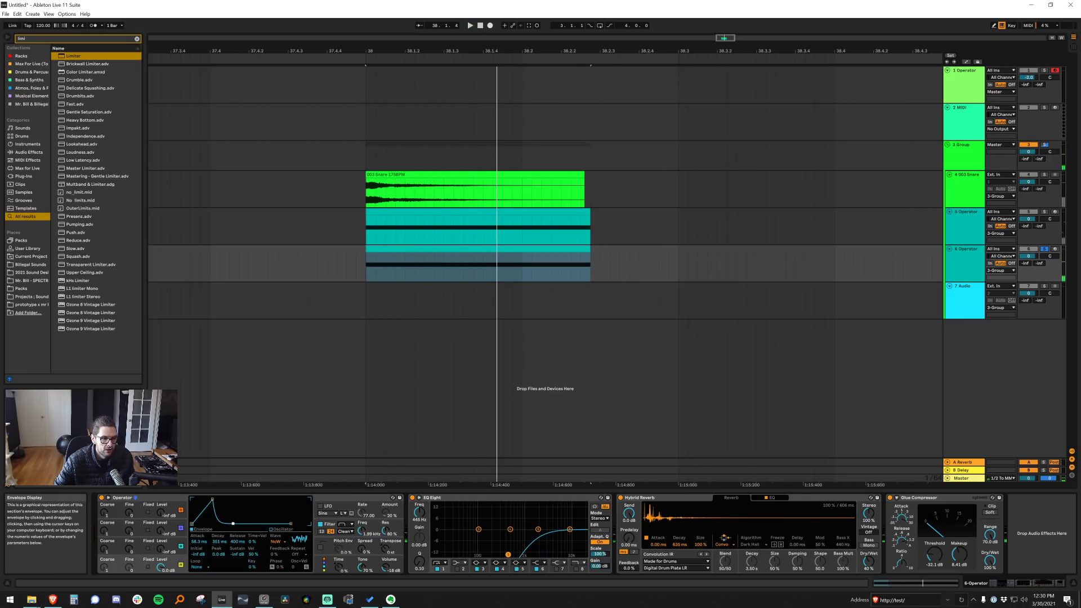
{"action": "left_click", "coordinate": [1045, 249]}
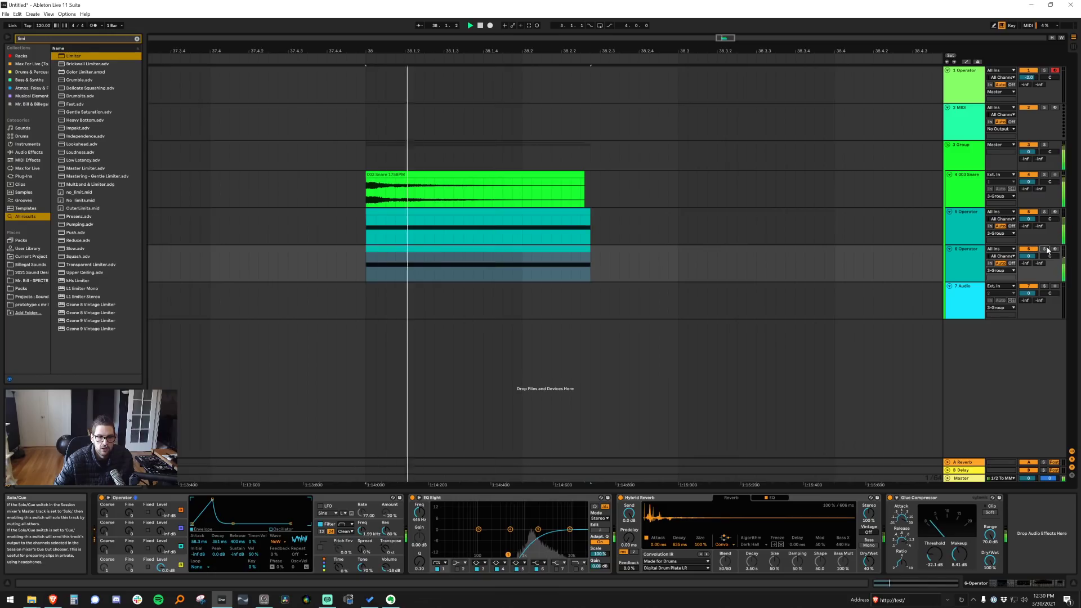
{"action": "left_click_drag", "start_coordinate": [507, 555], "coordinate": [477, 554]}
Adjust the original noise Operator's filter cutoff and resonance while auditioning the layered snare
{"action": "left_click", "coordinate": [445, 210]}
{"action": "left_click", "coordinate": [352, 525]}
{"action": "left_click", "coordinate": [349, 544]}
{"action": "left_click", "coordinate": [280, 530]}
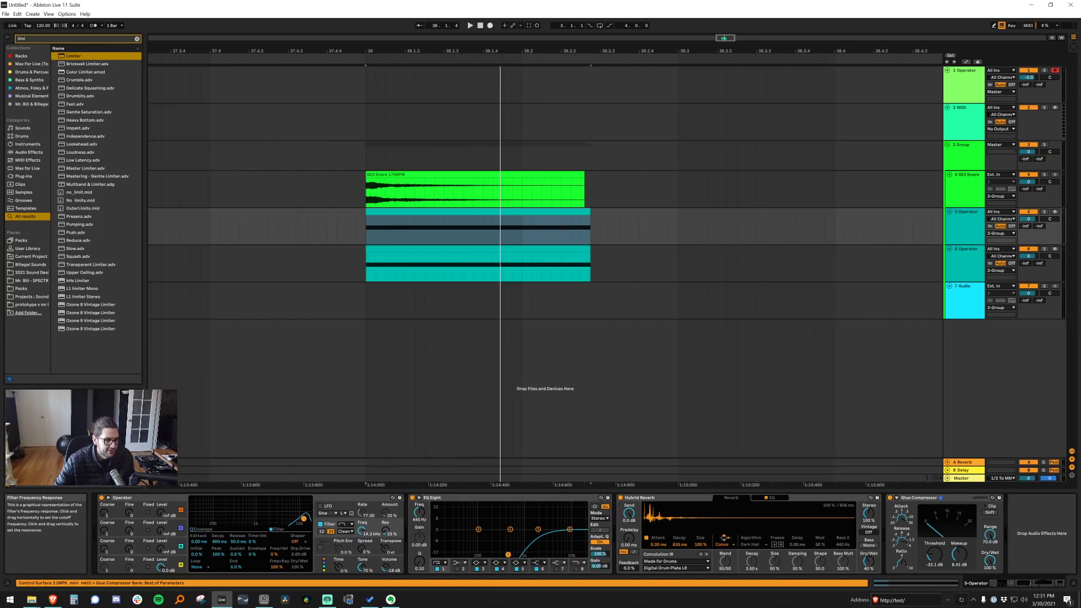
{"action": "left_click_drag", "start_coordinate": [294, 510], "coordinate": [293, 509]}
{"action": "left_click_drag", "start_coordinate": [386, 530], "coordinate": [385, 541]}
{"action": "key", "text": "space"}
{"action": "key", "text": "space"}
{"action": "key", "text": "space"}
{"action": "left_click_drag", "start_coordinate": [294, 515], "coordinate": [299, 518]}
{"action": "key", "text": "space"}
{"action": "key", "text": "space"}
{"action": "key", "text": "space"}
{"action": "key", "text": "space"}
{"action": "key", "text": "space"}
{"action": "key", "text": "space"}
Set the duplicated Operator's filter to about 3.85 kHz with 45% resonance and add an upper-mid cut in its EQ Eight
{"action": "left_click", "coordinate": [437, 260]}
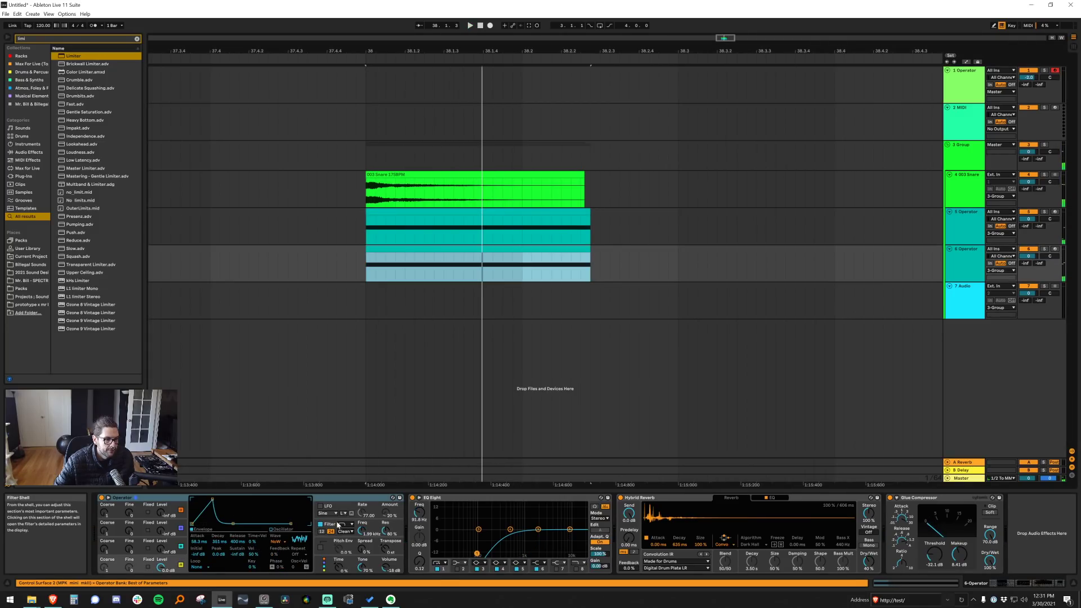
{"action": "left_click", "coordinate": [338, 524]}
{"action": "key", "text": "space"}
{"action": "key", "text": "space"}
{"action": "left_click_drag", "start_coordinate": [280, 515], "coordinate": [280, 515]}
{"action": "key", "text": "space"}
{"action": "key", "text": "space"}
{"action": "key", "text": "space"}
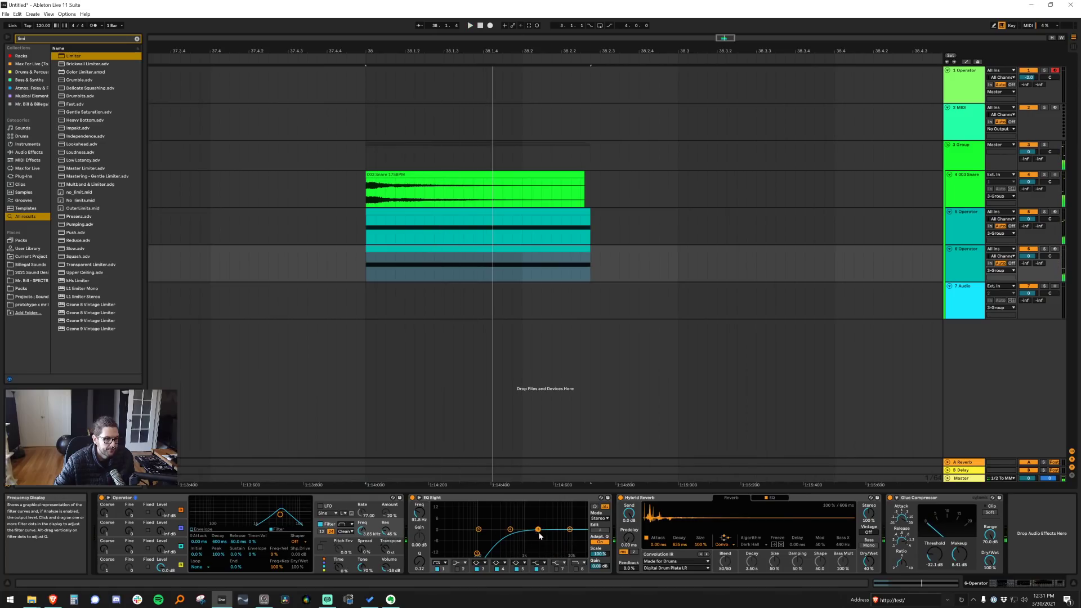
{"action": "left_click_drag", "start_coordinate": [543, 534], "coordinate": [545, 542]}
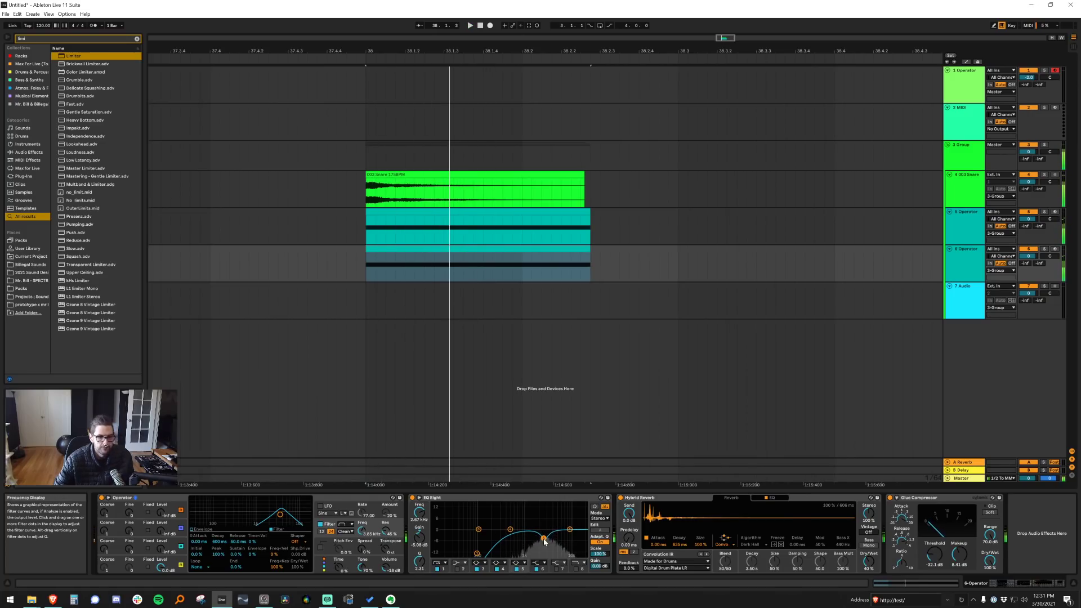
Try the snare track's Vocoder and Saturator on the group by copying them after the Limiter
{"action": "left_click", "coordinate": [969, 186]}
{"action": "left_click", "coordinate": [966, 157]}
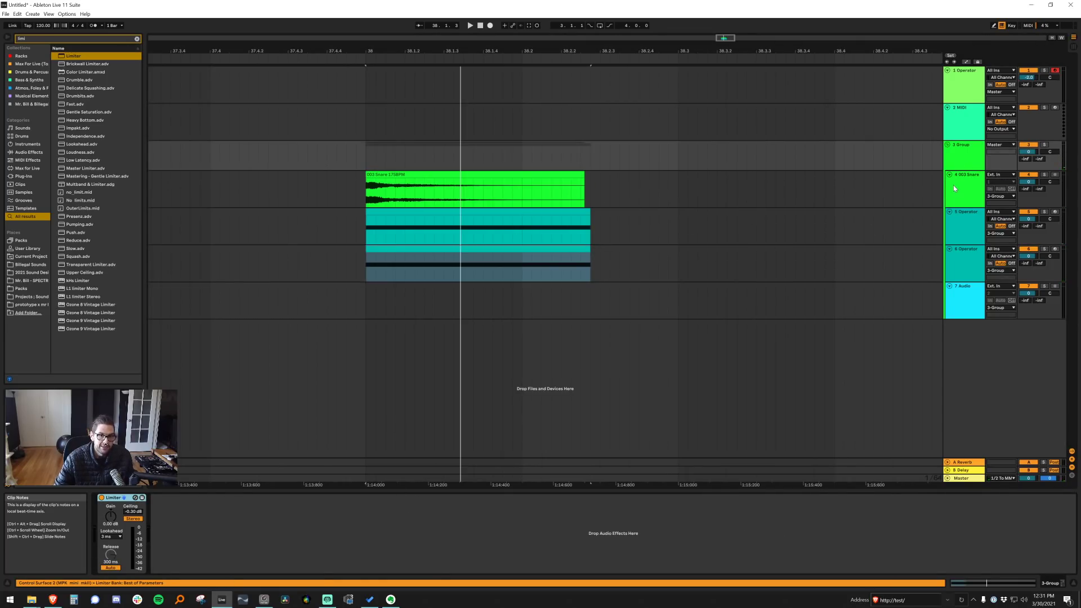
{"action": "left_click", "coordinate": [950, 175]}
{"action": "left_click", "coordinate": [422, 175]}
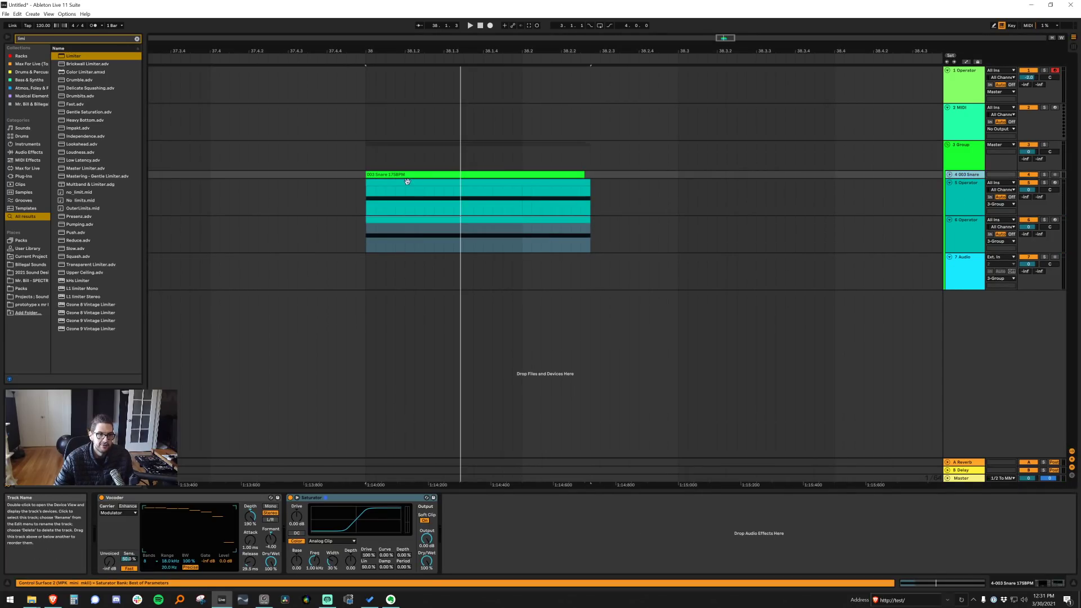
{"action": "left_click", "coordinate": [369, 147]}
{"action": "left_click", "coordinate": [253, 505]}
{"action": "key", "text": "ctrl+v"}
Try the group Vocoder at 112% depth with a lowered formant shift while auditioning
{"action": "key", "text": "space"}
{"action": "key", "text": "space"}
{"action": "key", "text": "space"}
{"action": "mouse_move", "coordinate": [303, 515]}
{"action": "left_mouse_down"}
{"action": "mouse_move", "coordinate": [303, 546]}
{"action": "mouse_move", "coordinate": [303, 499]}
{"action": "left_mouse_up"}
{"action": "key", "text": "space"}
{"action": "key", "text": "space"}
{"action": "double_click", "coordinate": [324, 539]}
{"action": "key", "text": "space"}
{"action": "key", "text": "space"}
{"action": "key", "text": "space"}
{"action": "key", "text": "space"}
{"action": "key", "text": "space"}
{"action": "key", "text": "space"}
{"action": "key", "text": "space"}
{"action": "key", "text": "space"}
{"action": "key", "text": "space"}
{"action": "key", "text": "space"}
{"action": "key", "text": "space"}
{"action": "key", "text": "space"}
{"action": "left_click_drag", "start_coordinate": [324, 539], "coordinate": [324, 546]}
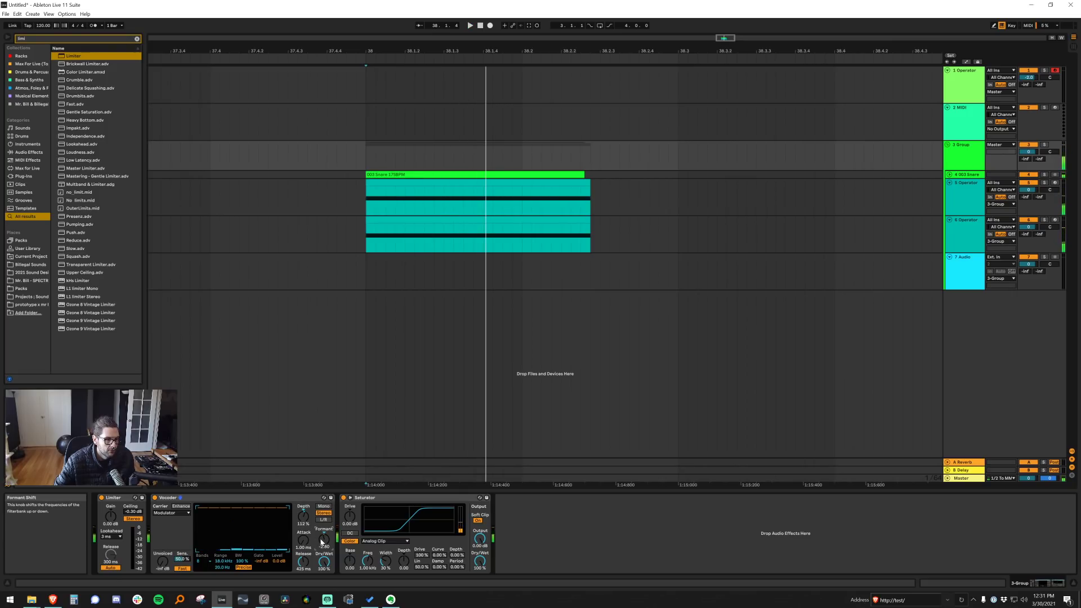
Try a narrower range and more filter bands on the group Vocoder, and redraw its band levels
{"action": "left_click_drag", "start_coordinate": [224, 560], "coordinate": [223, 565]}
{"action": "key", "text": "space"}
{"action": "key", "text": "space"}
{"action": "left_click", "coordinate": [204, 561]}
{"action": "left_click", "coordinate": [204, 540]}
{"action": "key", "text": "space"}
{"action": "key", "text": "space"}
{"action": "key", "text": "space"}
{"action": "key", "text": "space"}
{"action": "left_click_drag", "start_coordinate": [272, 509], "coordinate": [230, 520]}
{"action": "key", "text": "space"}
{"action": "key", "text": "space"}
Delete the Vocoder and Saturator from the group track
{"action": "left_click", "coordinate": [290, 498]}
{"action": "left_click", "coordinate": [378, 498], "text": "shift"}
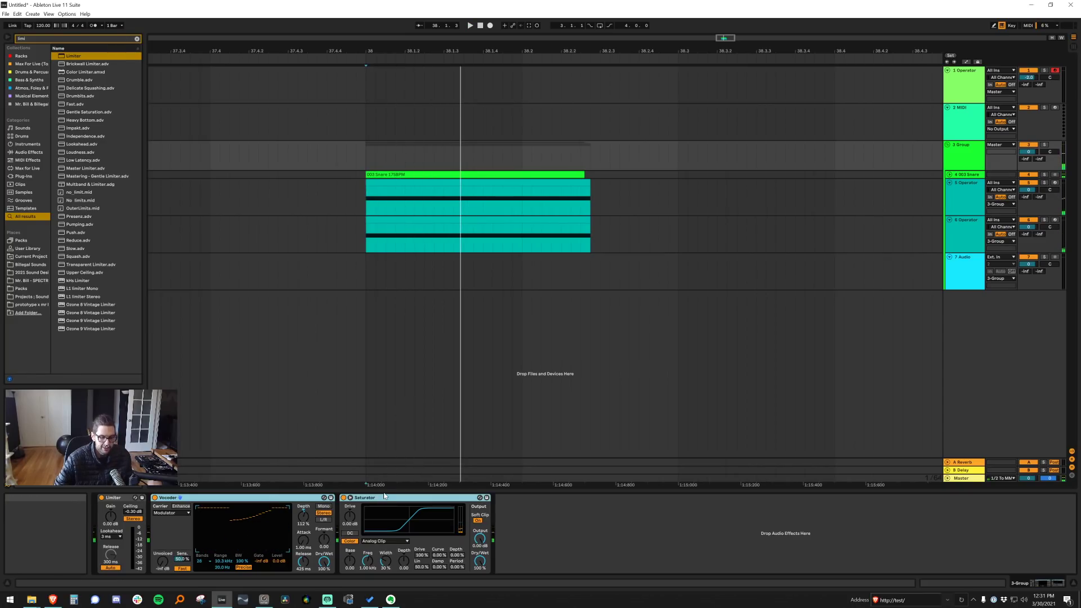
{"action": "key", "text": "Delete"}
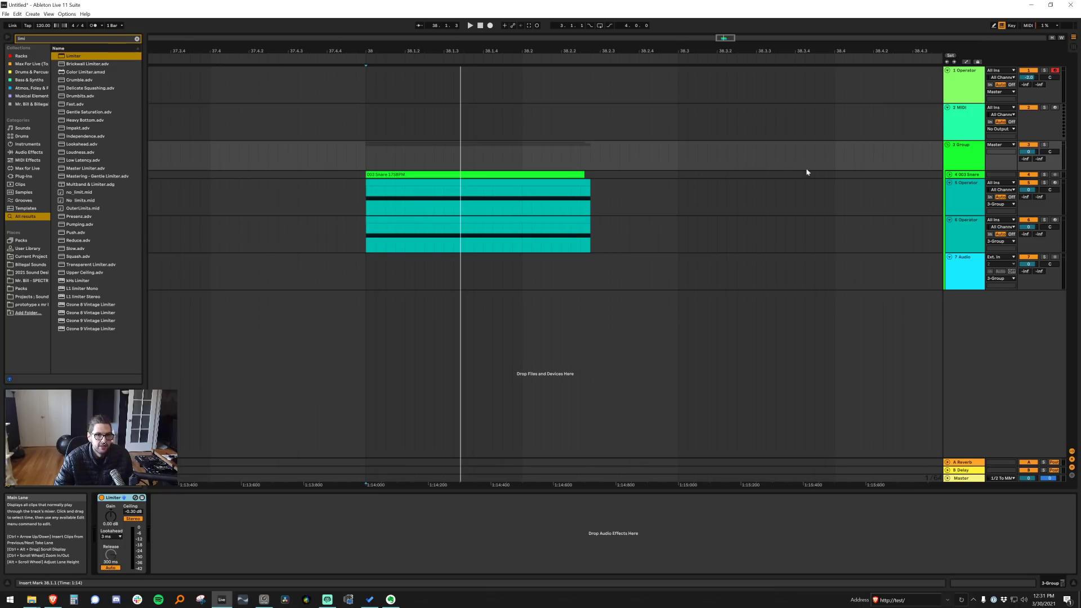
Fold the tracks inside the group and create a new audio track below it
{"action": "left_click", "coordinate": [949, 182], "text": "alt"}
{"action": "key", "text": "space"}
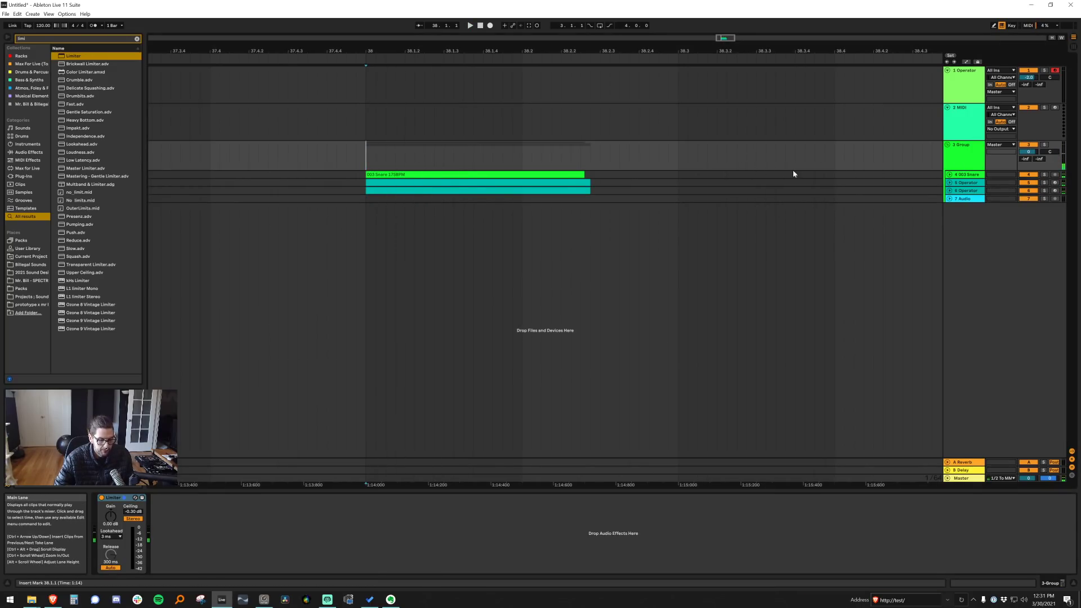
{"action": "key", "text": "ctrl+t"}
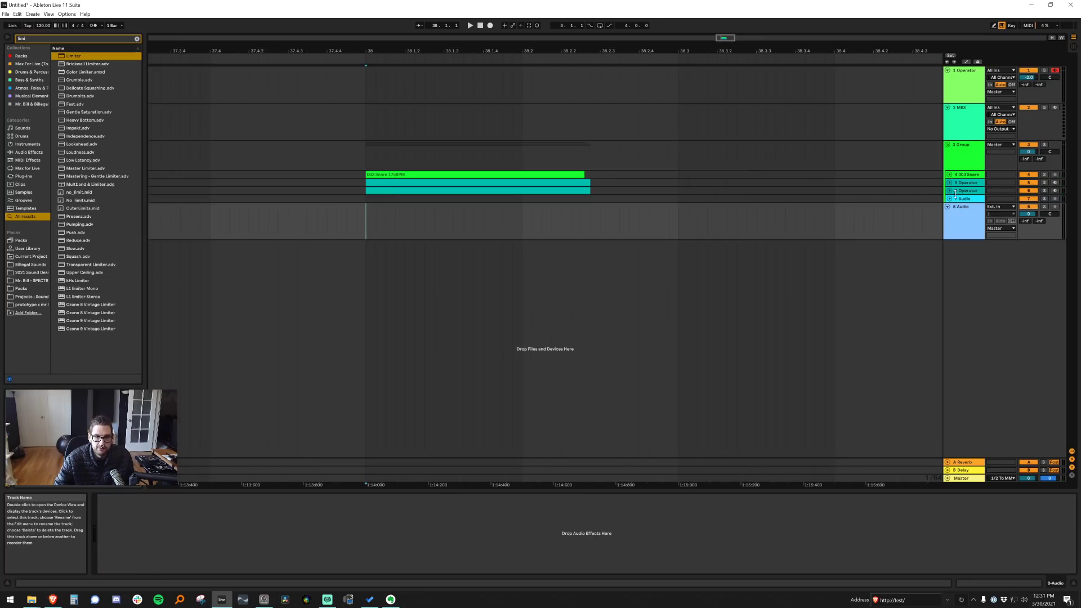
Add a Glue Compressor before the group's Limiter with a threshold of about -19.7 dB and 7.30 dB makeup
{"action": "key", "text": "ctrl+f"}
{"action": "type", "text": "glue"}
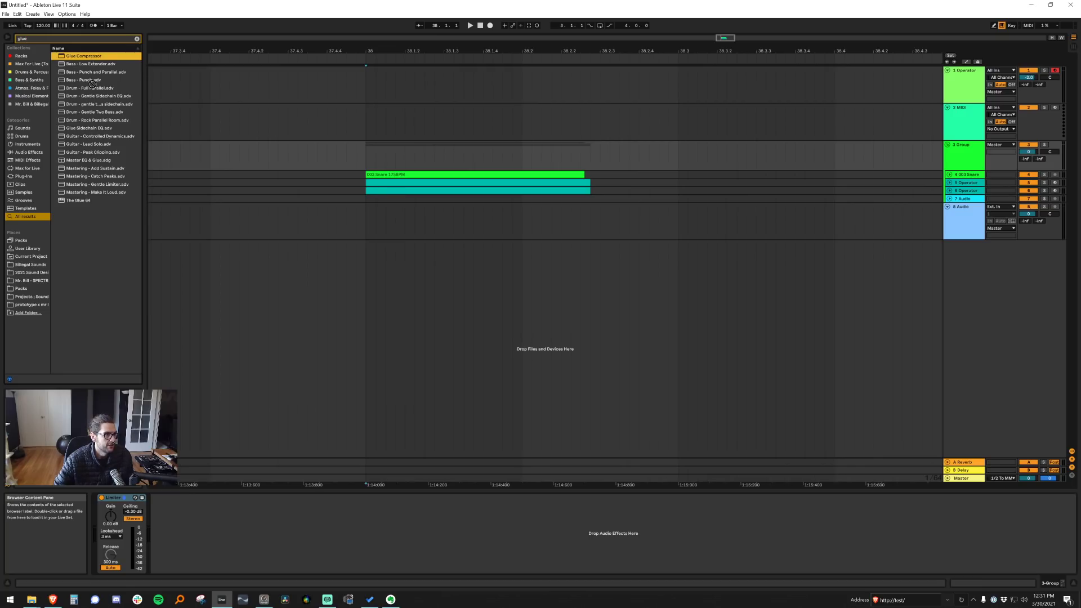
{"action": "left_click_drag", "start_coordinate": [93, 530], "coordinate": [97, 529]}
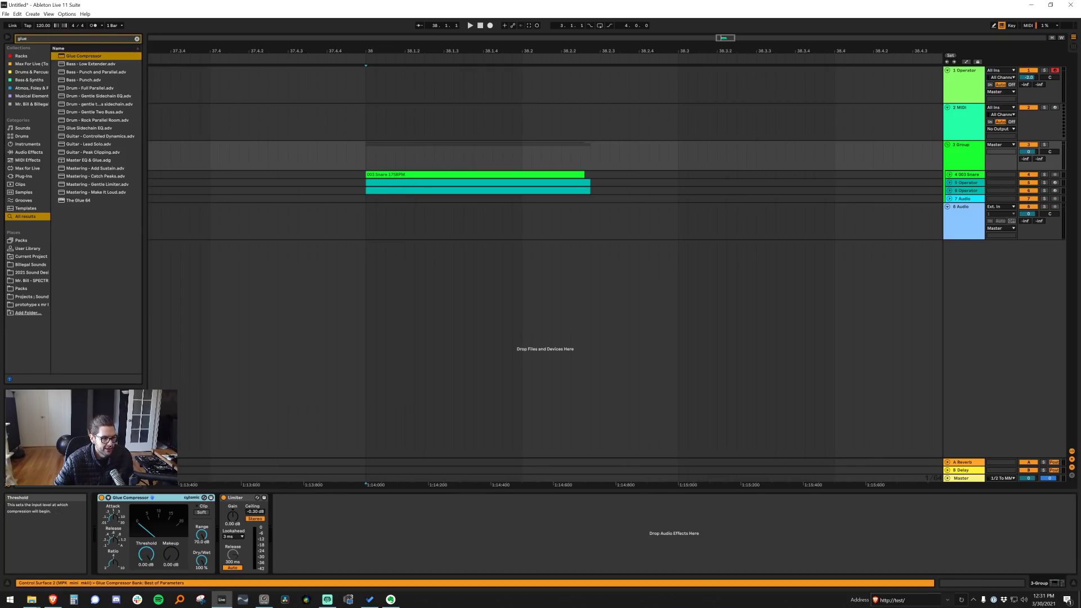
{"action": "key", "text": "space"}
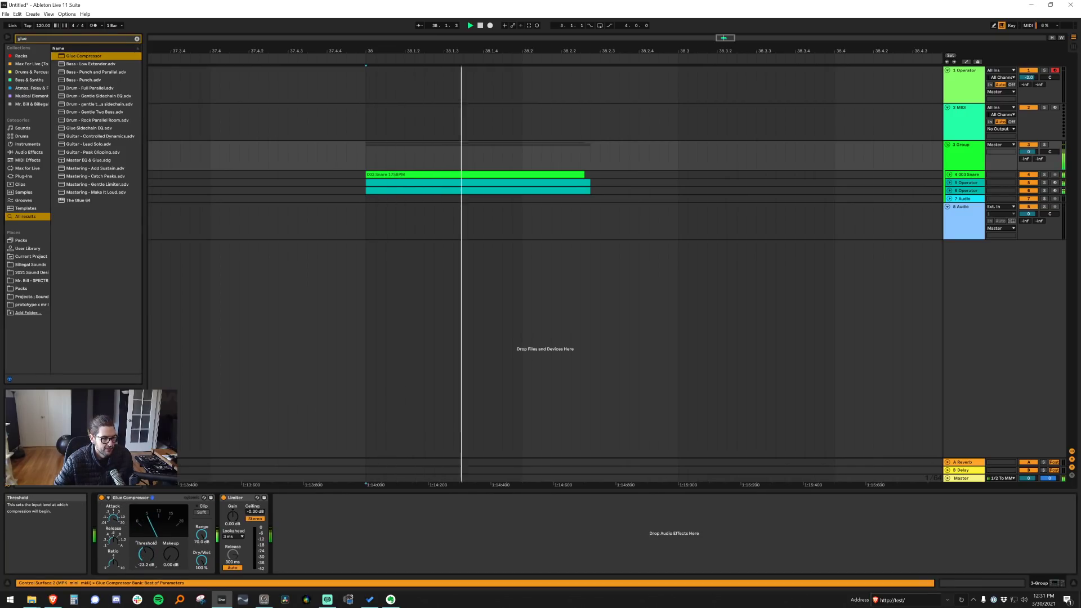
{"action": "left_click_drag", "start_coordinate": [171, 554], "coordinate": [170, 562]}
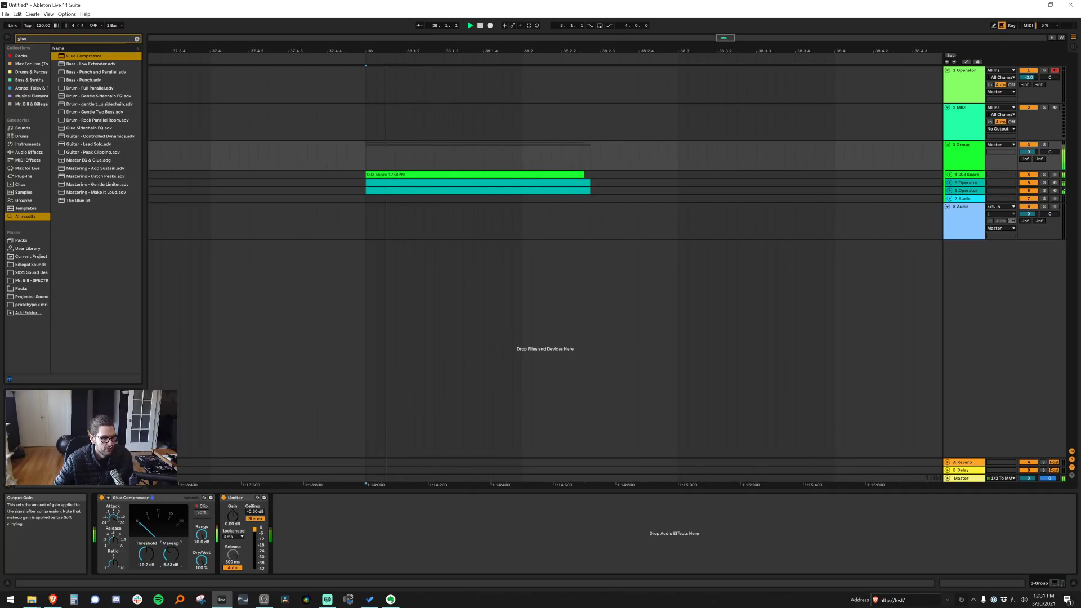
Record the group's output onto the new audio track by choosing 3-Group as its input and arming it, and fold the group
{"action": "left_click", "coordinate": [999, 206]}
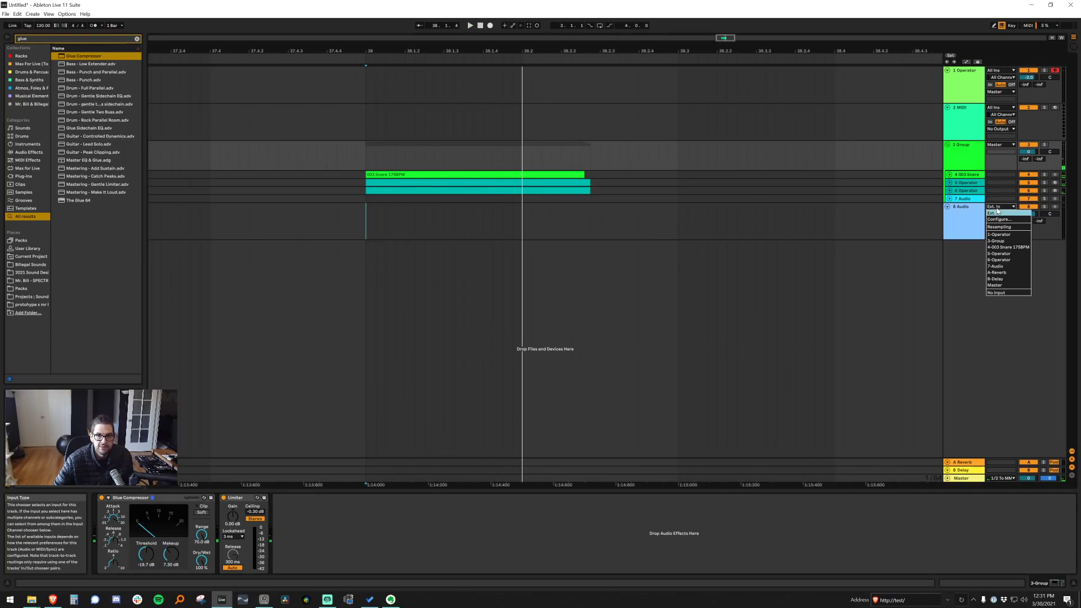
{"action": "left_click", "coordinate": [997, 241]}
{"action": "left_click", "coordinate": [1055, 207]}
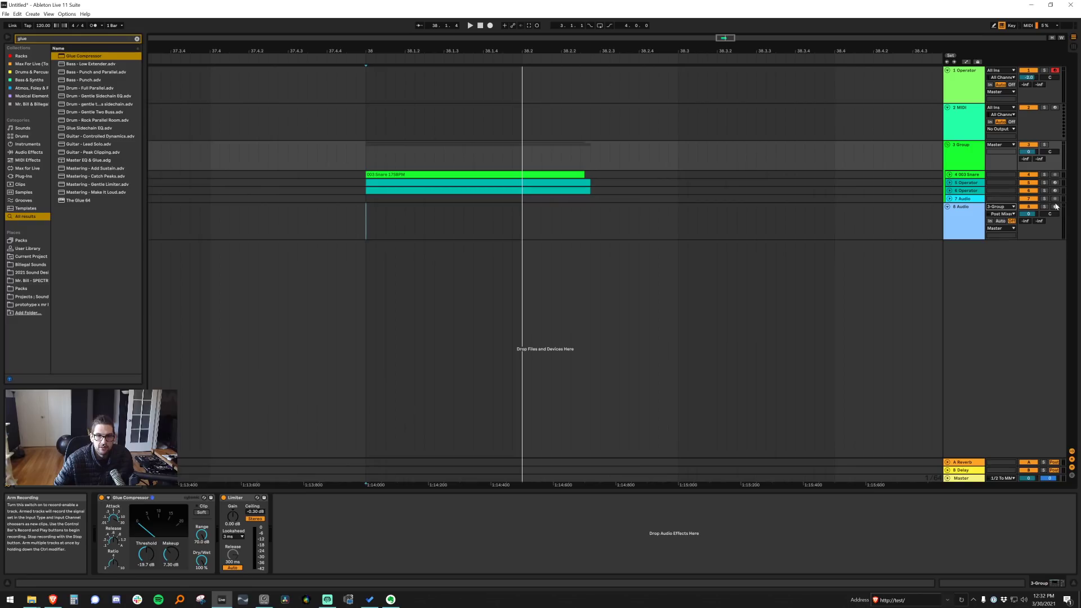
{"action": "left_click", "coordinate": [507, 222]}
{"action": "left_click", "coordinate": [490, 25]}
{"action": "key", "text": "space"}
{"action": "left_click", "coordinate": [950, 145]}
Turn off warping on the recorded clip and audition it while trying a different transposition
{"action": "double_click", "coordinate": [457, 172]}
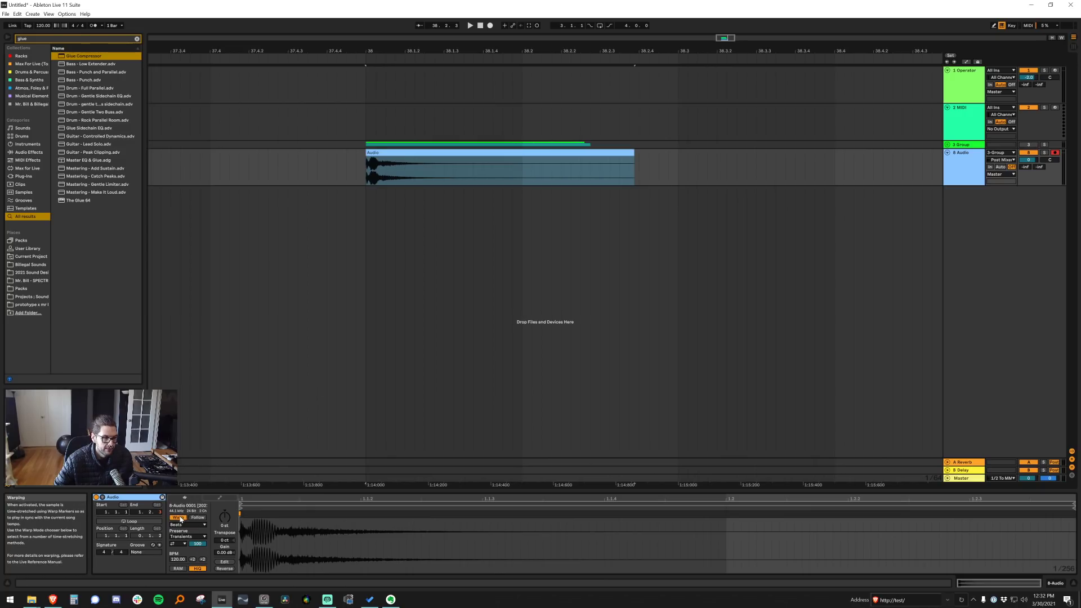
{"action": "left_click", "coordinate": [178, 516]}
{"action": "left_click_drag", "start_coordinate": [224, 516], "coordinate": [224, 496]}
{"action": "key", "text": "space"}
{"action": "key", "text": "space"}
{"action": "key", "text": "space"}
{"action": "key", "text": "space"}
Trim the end of the recorded snare clip and give it a long fade-out
{"action": "left_click", "coordinate": [570, 162]}
{"action": "left_click_drag", "start_coordinate": [555, 160], "coordinate": [382, 159]}
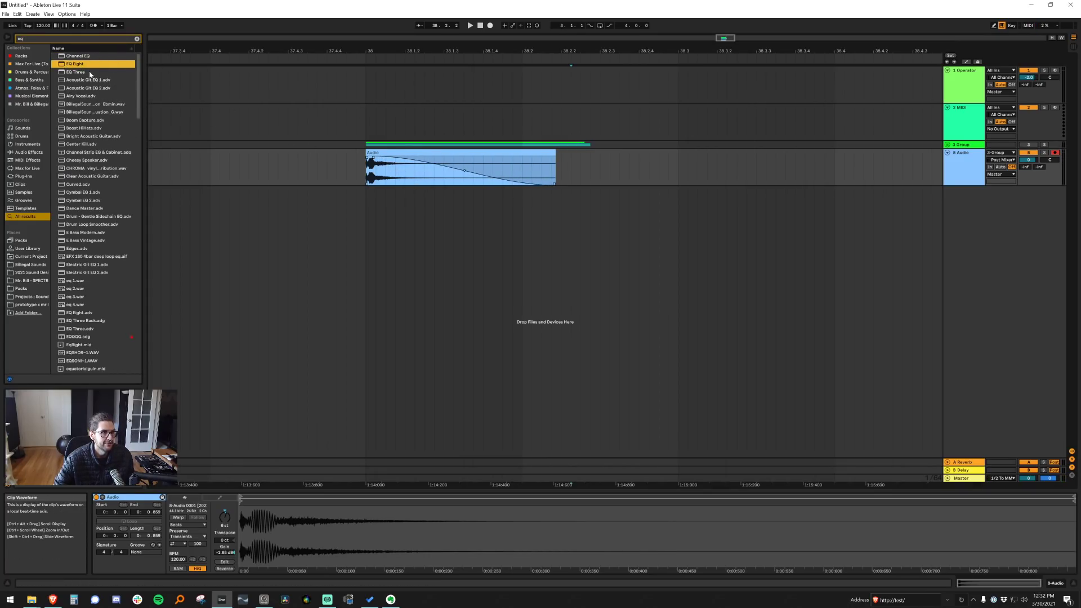
Add an EQ Eight to the recorded audio track with gentle cuts near 3.18 kHz and 11.6 kHz
{"action": "left_click", "coordinate": [962, 154]}
{"action": "left_click", "coordinate": [317, 169]}
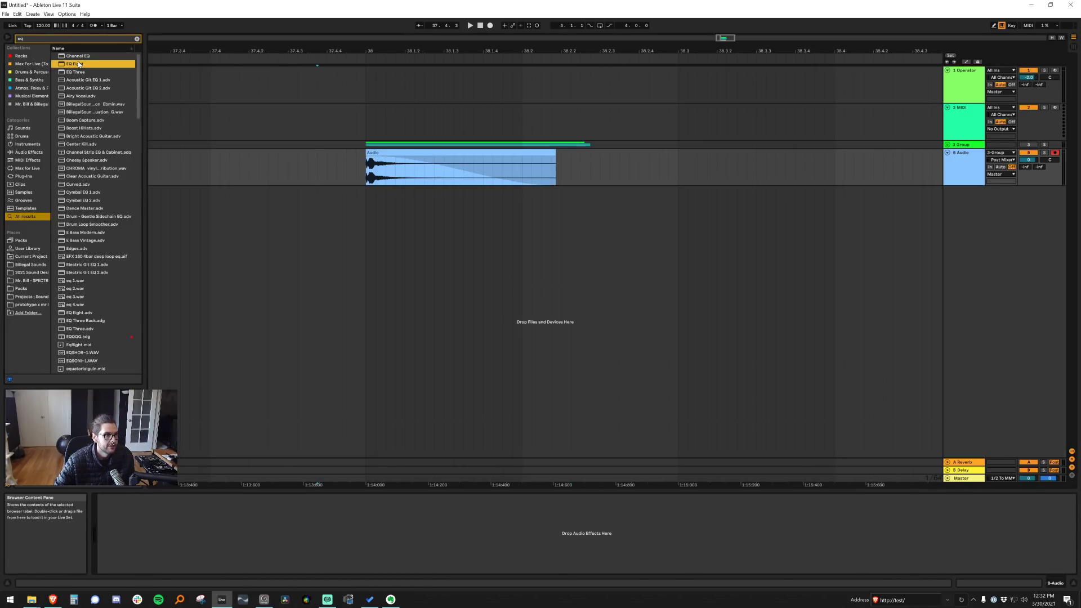
{"action": "key", "text": "space"}
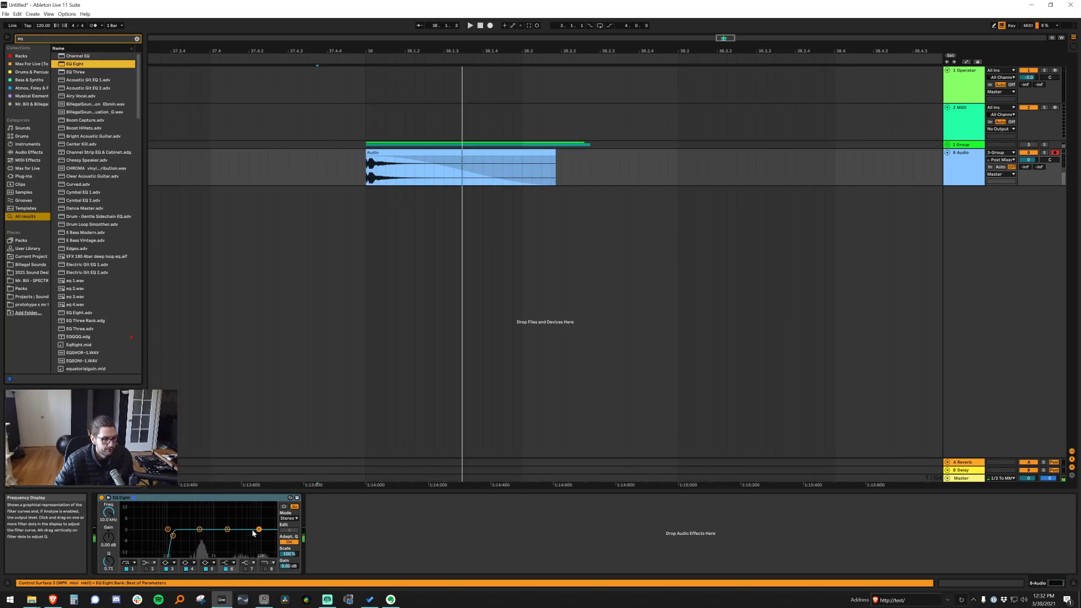
{"action": "left_click_drag", "start_coordinate": [227, 529], "coordinate": [267, 532]}
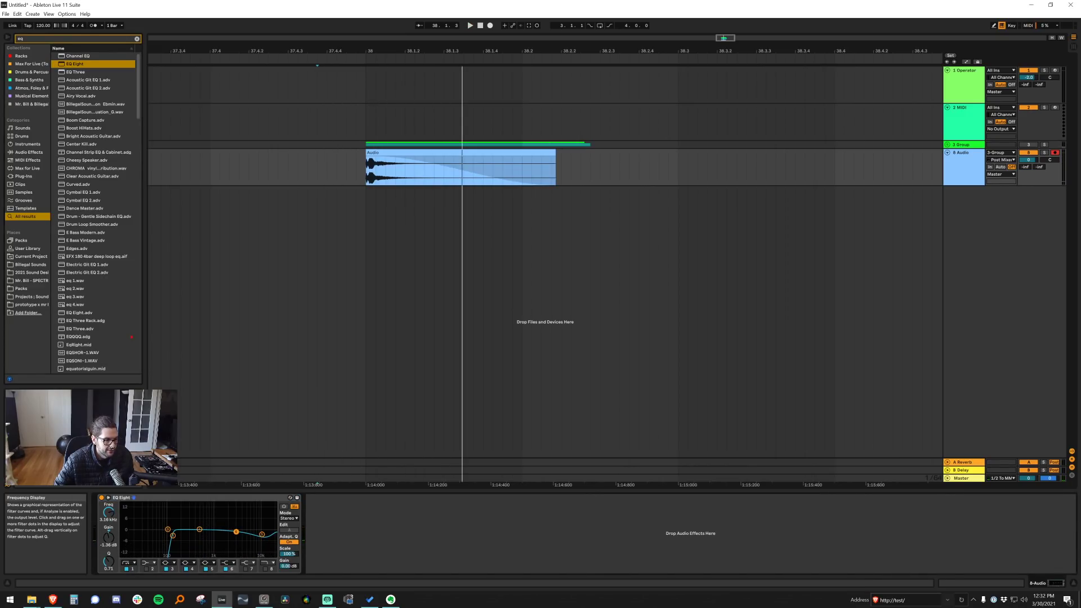
{"action": "key", "text": "space"}
{"action": "key", "text": "space"}
{"action": "left_click_drag", "start_coordinate": [260, 534], "coordinate": [262, 534]}
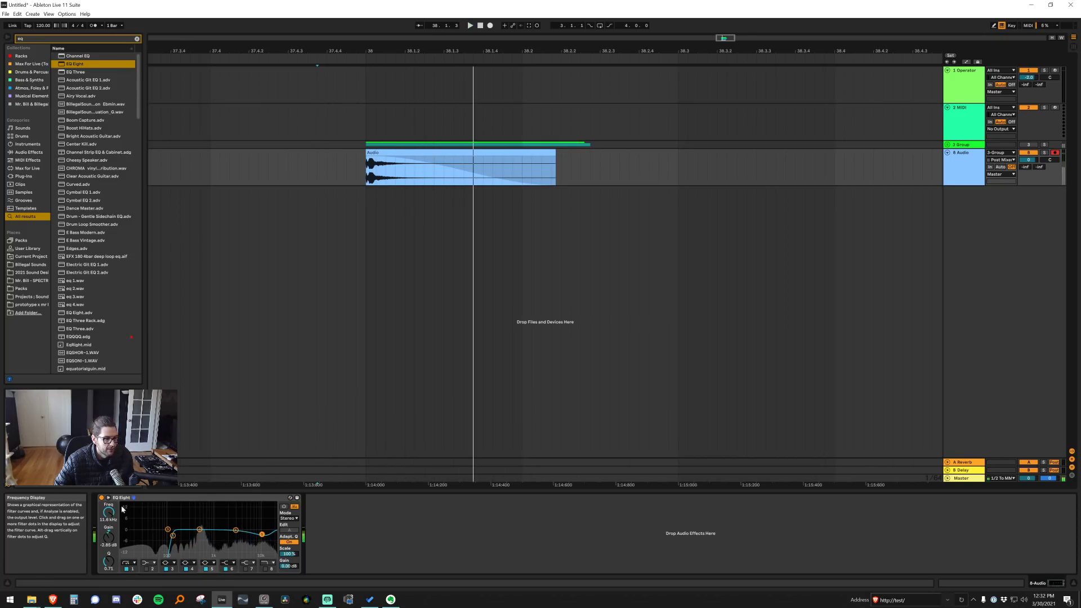
Try transposing the recorded clip down 2 semitones
{"action": "left_click", "coordinate": [428, 154]}
{"action": "left_click_drag", "start_coordinate": [225, 516], "coordinate": [223, 531]}
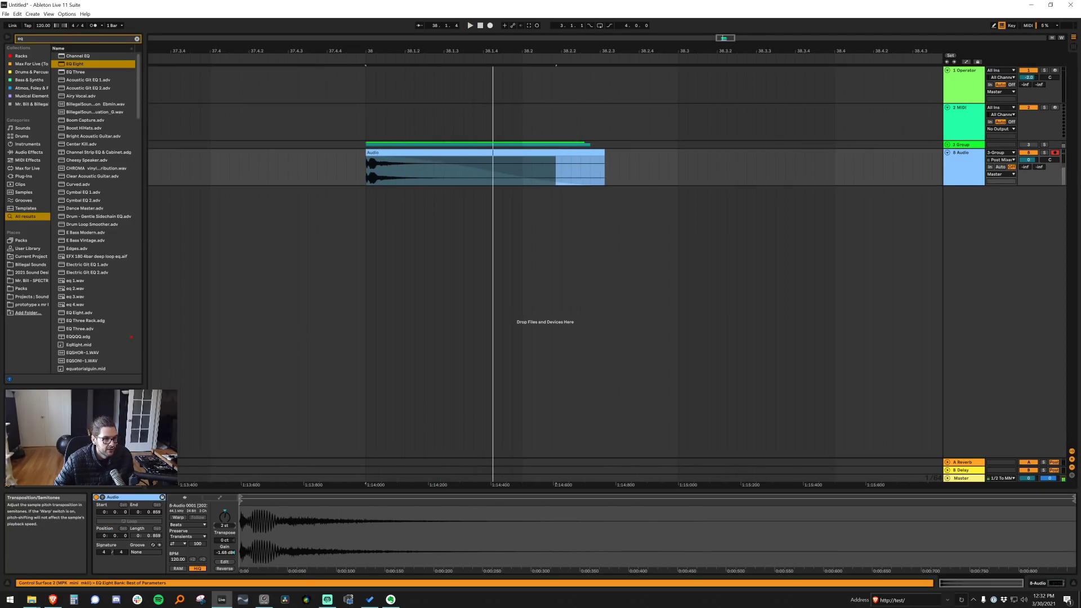
{"action": "key", "text": "ctrl+z"}
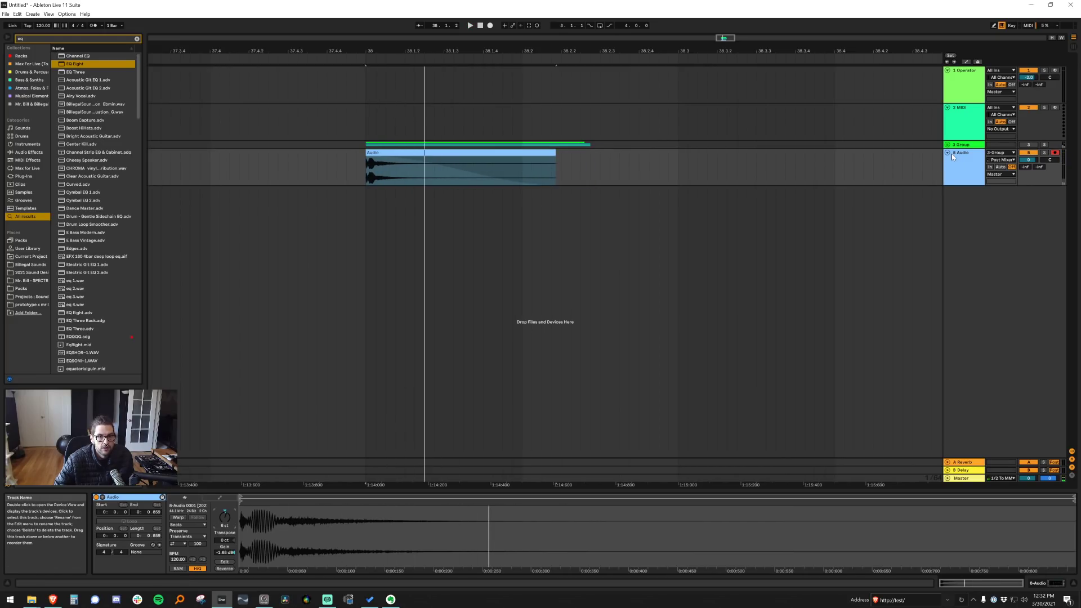
Lower the mid and high bands slightly in the recorded track's EQ Eight and change filter 6 to a notch
{"action": "left_click", "coordinate": [952, 153]}
{"action": "left_click_drag", "start_coordinate": [264, 535], "coordinate": [263, 537]}
{"action": "left_click_drag", "start_coordinate": [199, 529], "coordinate": [228, 531]}
{"action": "left_click", "coordinate": [227, 562]}
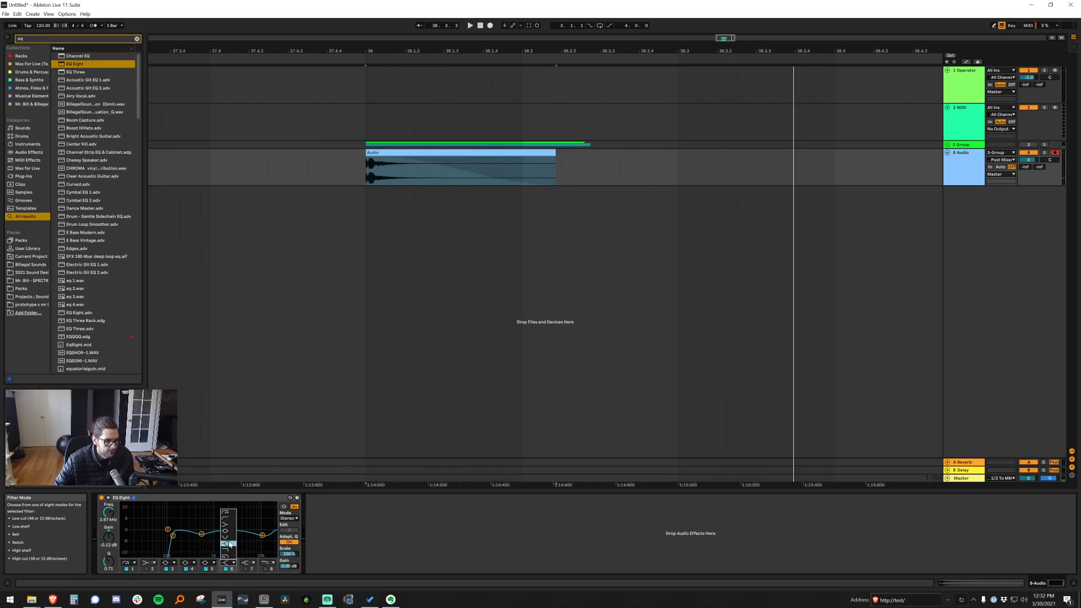
{"action": "left_click", "coordinate": [229, 538]}
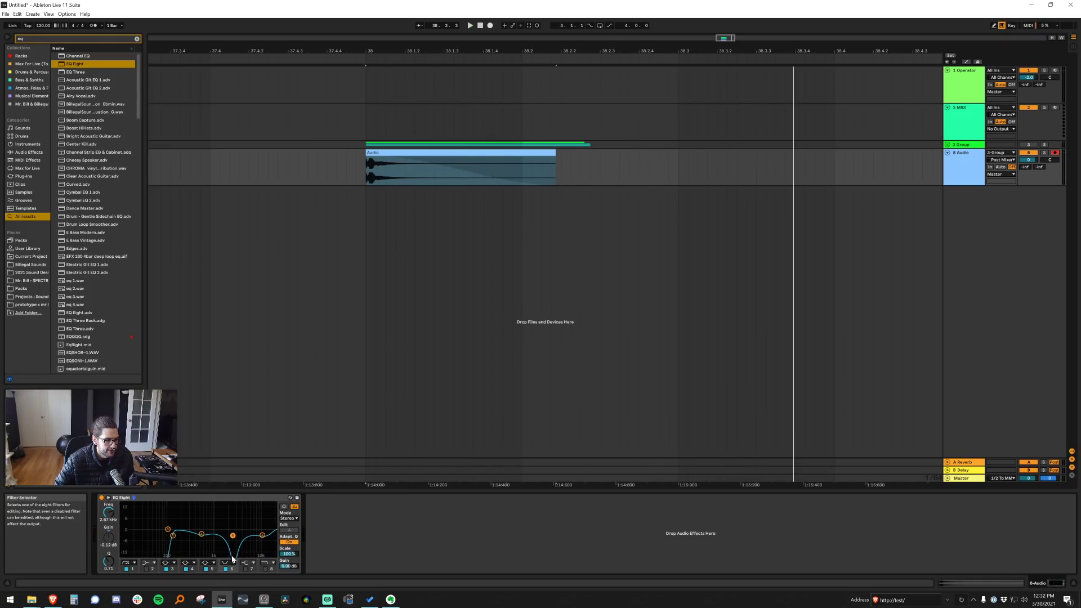
Change filter 6 to a gentle bell boost and raise the EQ Eight low cut to about 182 Hz
{"action": "left_click", "coordinate": [228, 562]}
{"action": "left_click", "coordinate": [231, 532]}
{"action": "left_click_drag", "start_coordinate": [233, 523], "coordinate": [179, 535]}
{"action": "key", "text": "space"}
{"action": "key", "text": "space"}
{"action": "key", "text": "space"}
{"action": "key", "text": "space"}
{"action": "key", "text": "space"}
{"action": "key", "text": "space"}
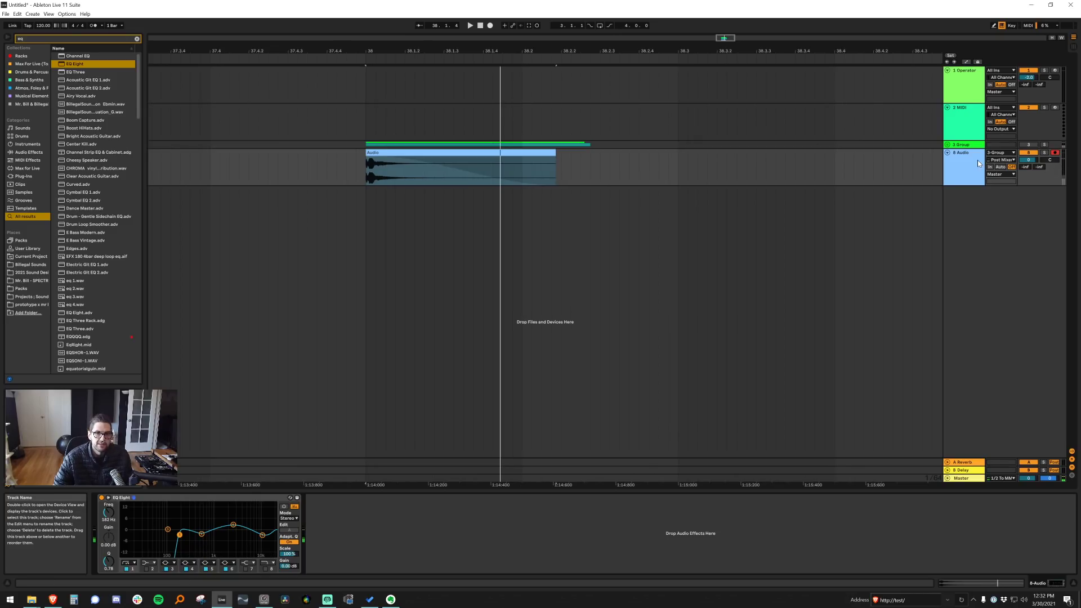
Add a Vocoder after the EQ Eight on the recorded audio track
{"action": "left_click", "coordinate": [486, 154]}
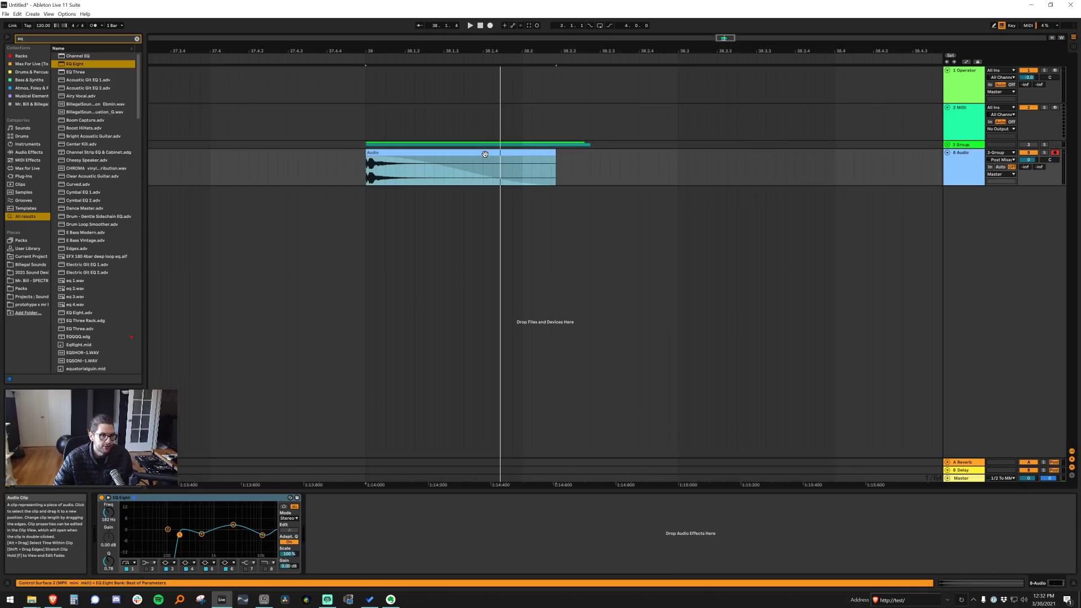
{"action": "key", "text": "ctrl+f"}
{"action": "type", "text": "voco"}
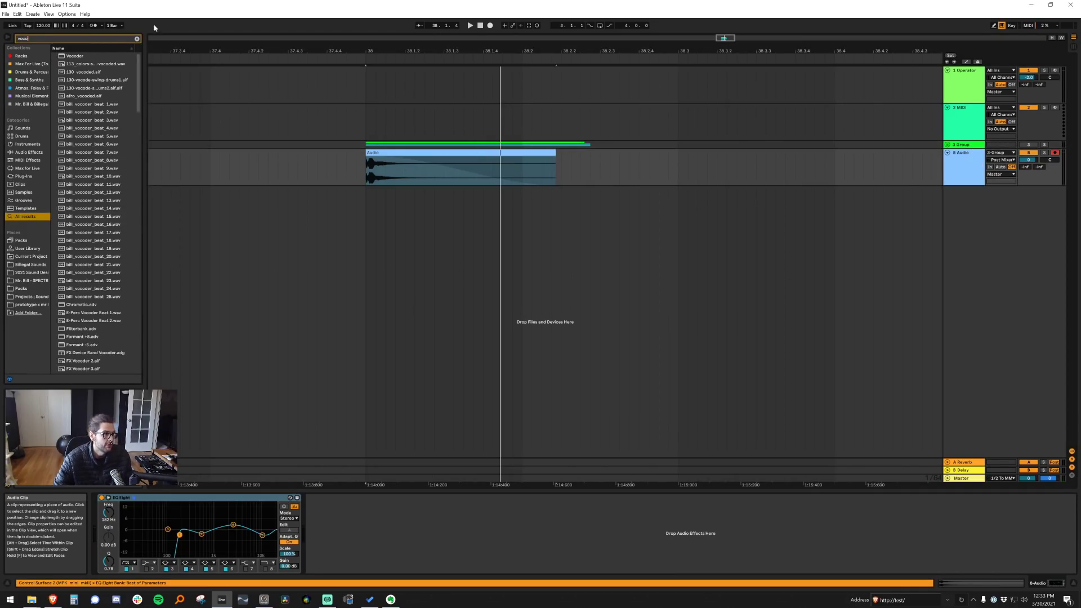
{"action": "left_click", "coordinate": [79, 56]}
{"action": "left_click_drag", "start_coordinate": [360, 458], "coordinate": [360, 531]}
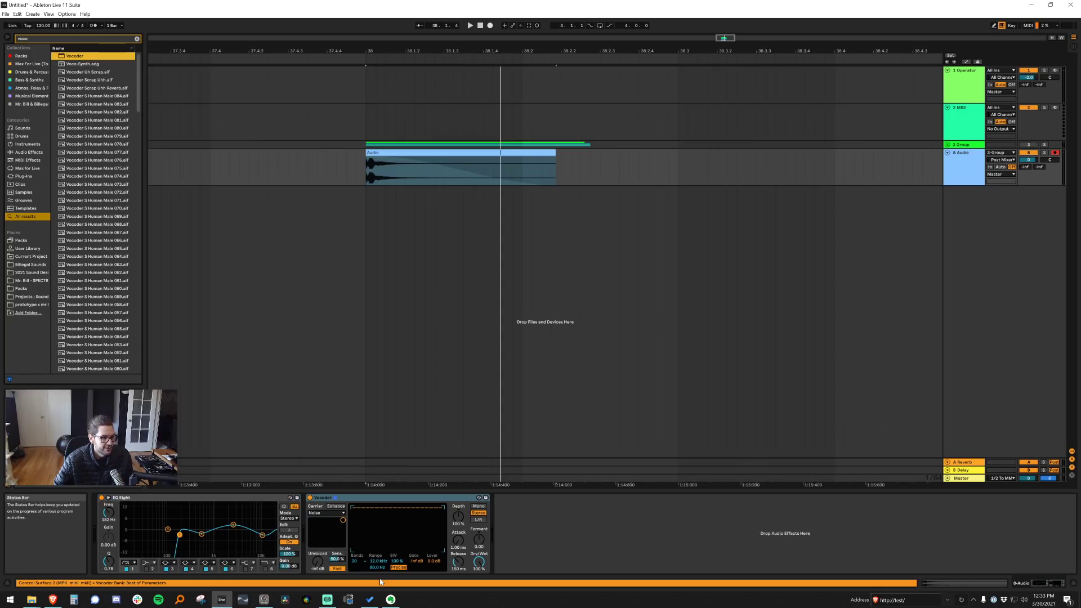
Set the Vocoder to 4 bands with Modulator as the carrier and audition the snare
{"action": "left_click", "coordinate": [360, 562]}
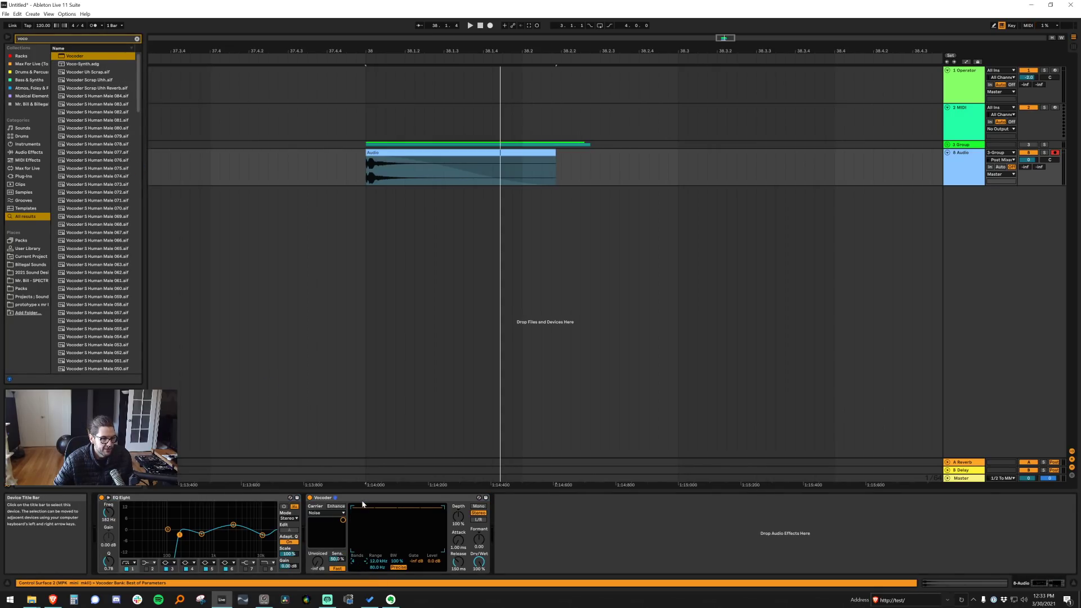
{"action": "left_click", "coordinate": [327, 513]}
{"action": "left_click", "coordinate": [326, 532]}
{"action": "key", "text": "space"}
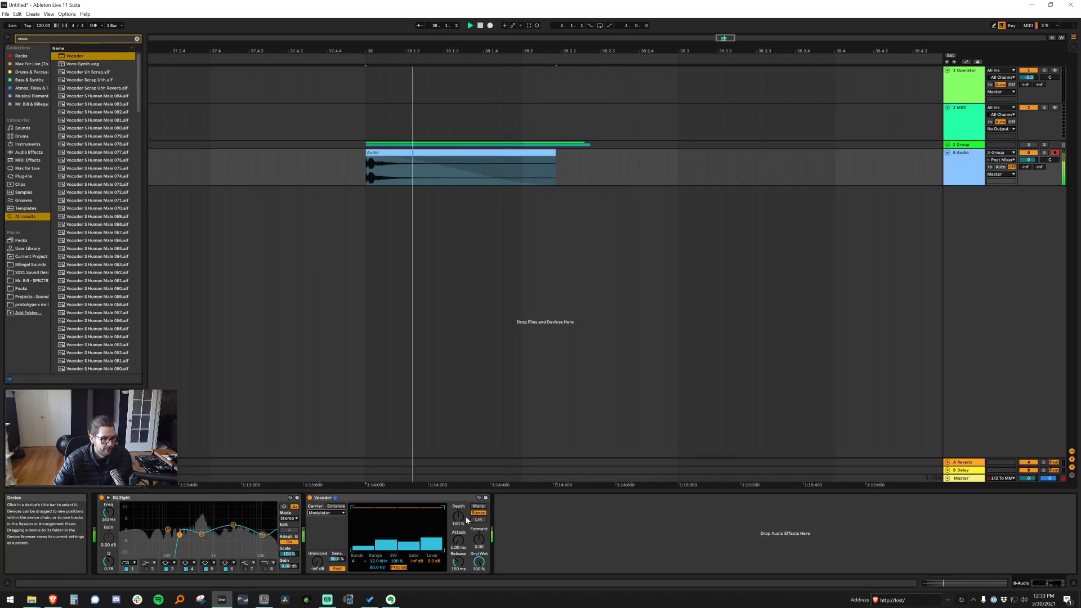
{"action": "key", "text": "space"}
{"action": "key", "text": "space"}
{"action": "key", "text": "space"}
{"action": "key", "text": "space"}
Raise the Vocoder's release to about 614 ms while auditioning the snare
{"action": "mouse_move", "coordinate": [459, 562]}
{"action": "left_mouse_down"}
{"action": "mouse_move", "coordinate": [459, 540]}
{"action": "mouse_move", "coordinate": [458, 563]}
{"action": "left_mouse_up"}
{"action": "key", "text": "space"}
{"action": "key", "text": "space"}
{"action": "key", "text": "space"}
{"action": "key", "text": "space"}
{"action": "key", "text": "space"}
Add a Saturator after the Vocoder on the recorded audio track and freeze the track
{"action": "key", "text": "ctrl+f"}
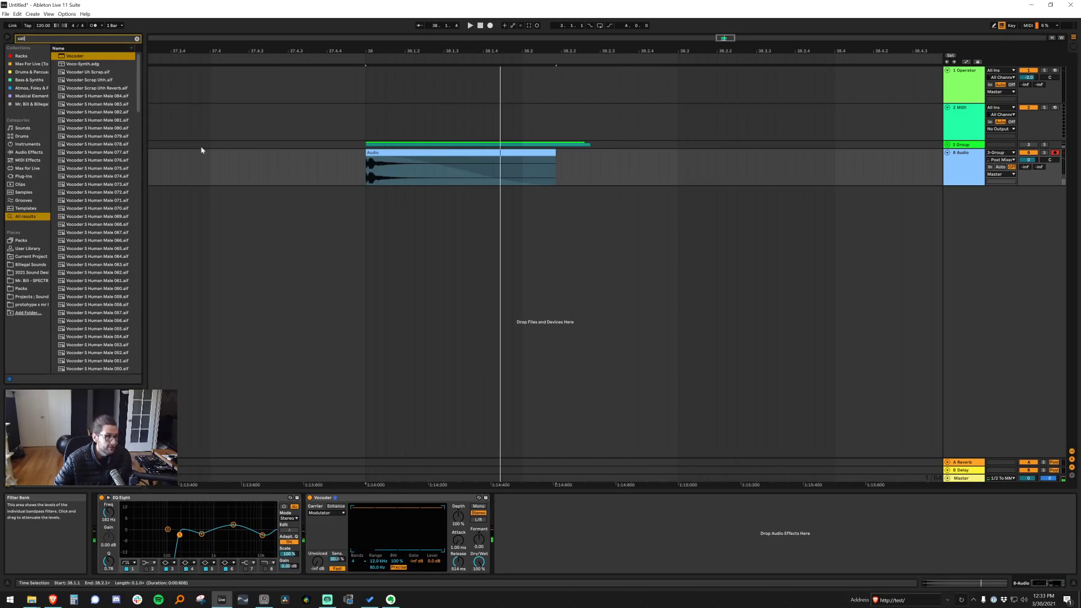
{"action": "type", "text": "sat"}
{"action": "key", "text": "Return"}
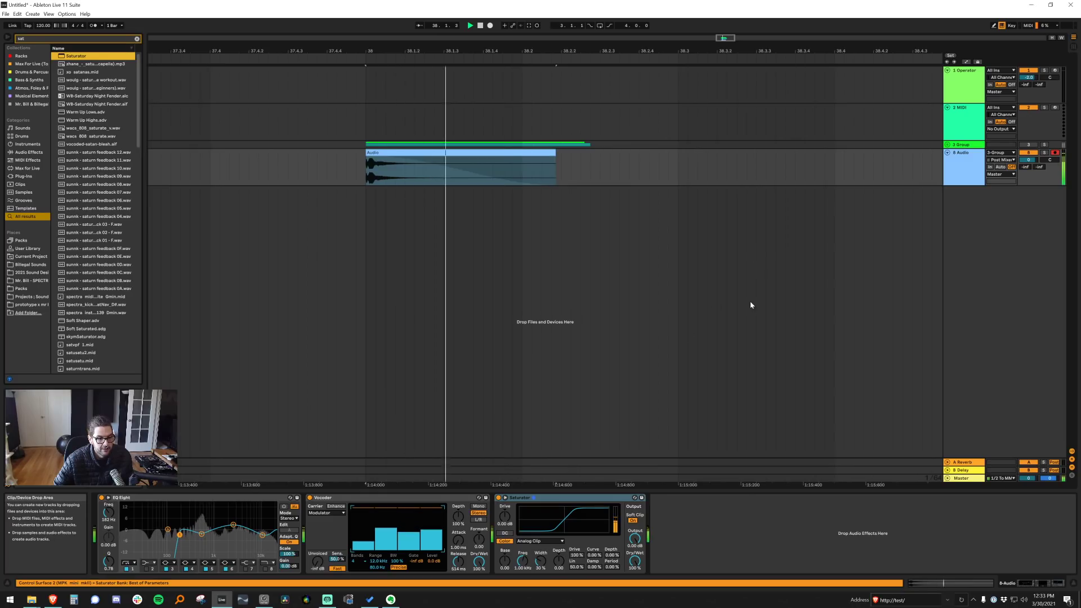
{"action": "right_click", "coordinate": [963, 166]}
{"action": "left_click", "coordinate": [937, 222]}
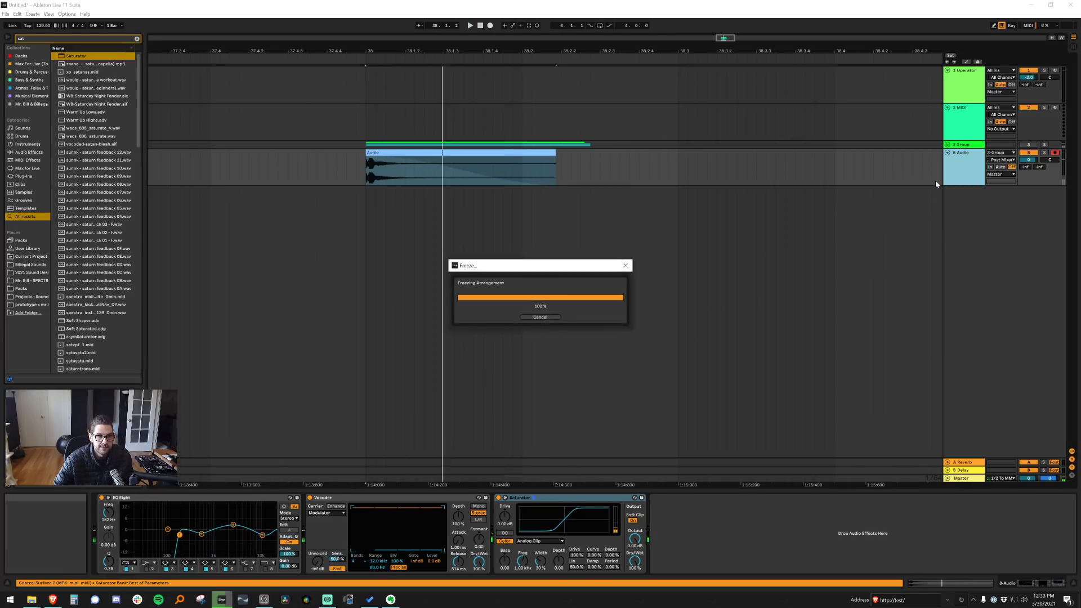
Try flattening the frozen audio track and undo the flattening
{"action": "right_click", "coordinate": [947, 164]}
{"action": "left_click", "coordinate": [428, 219]}
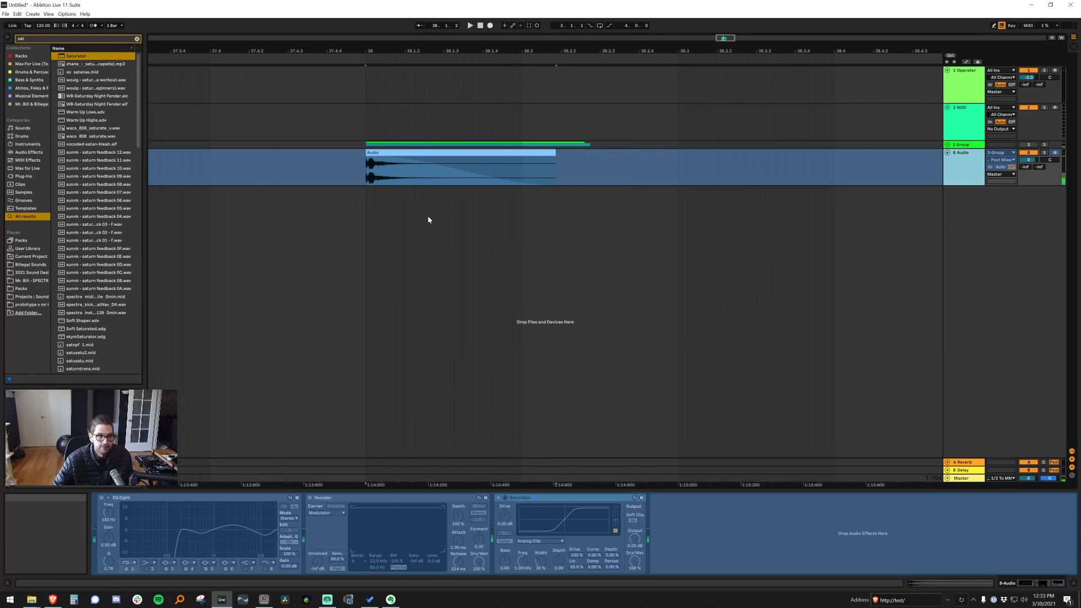
{"action": "left_click", "coordinate": [419, 176]}
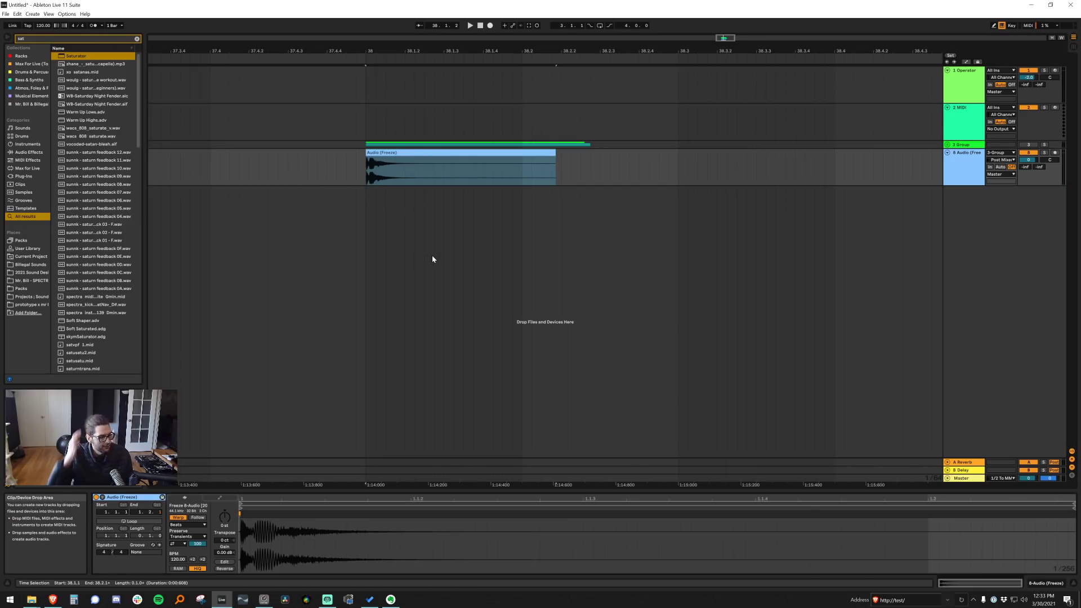
{"action": "key", "text": "ctrl+z"}
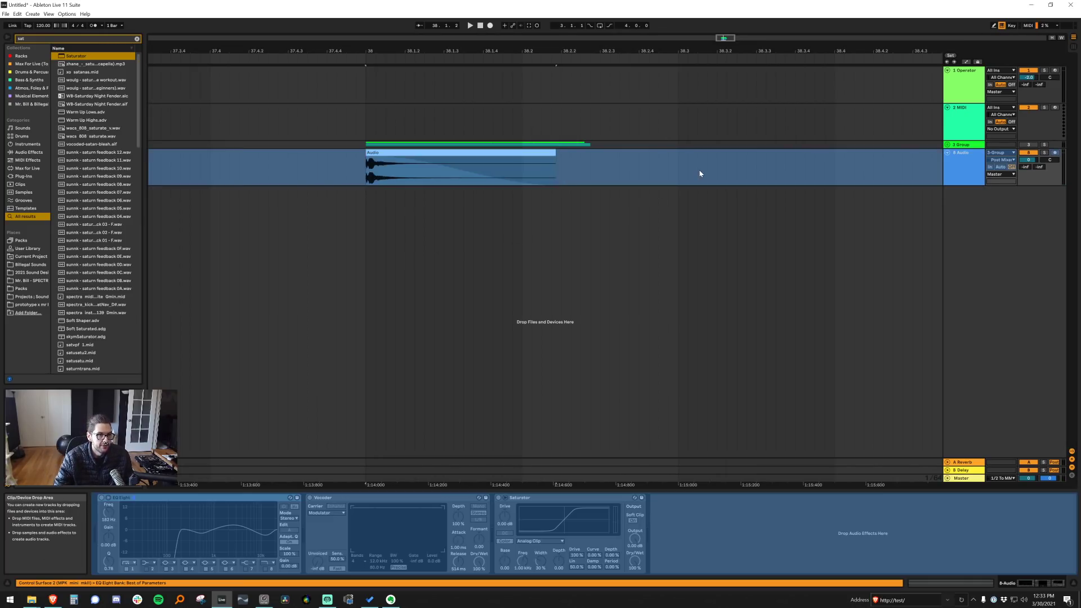
Flatten the frozen audio track and turn off warping on the resulting clip
{"action": "left_click", "coordinate": [698, 171]}
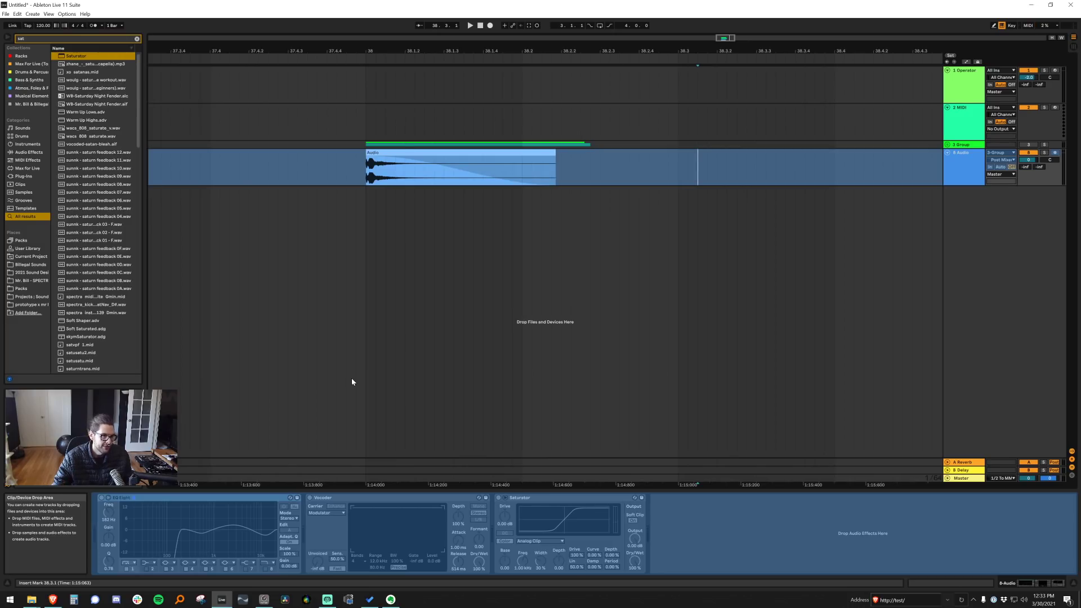
{"action": "right_click", "coordinate": [974, 172]}
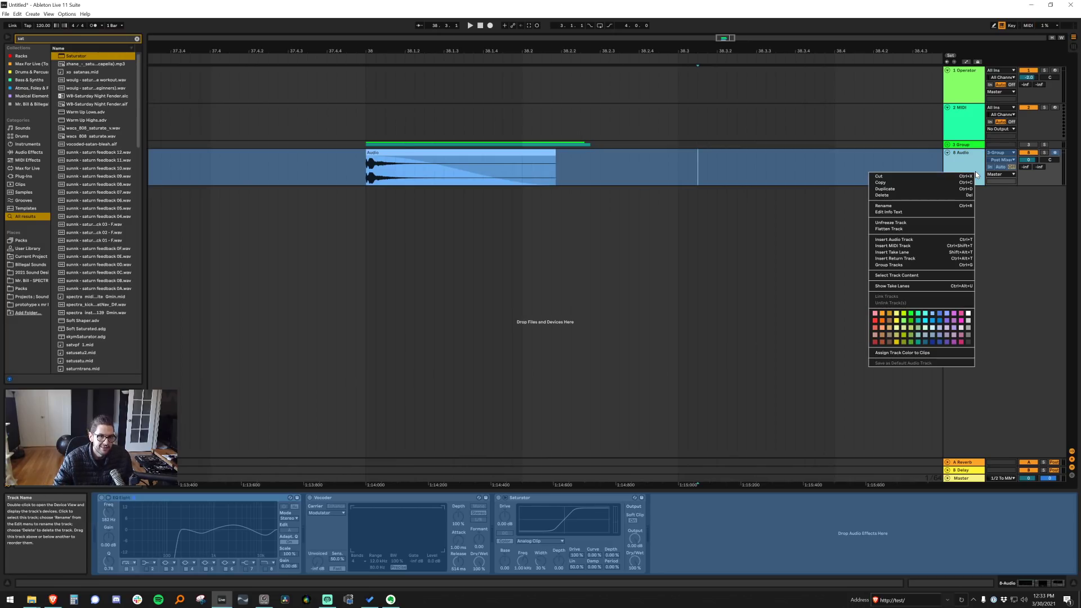
{"action": "left_click", "coordinate": [913, 229]}
{"action": "left_click", "coordinate": [422, 159]}
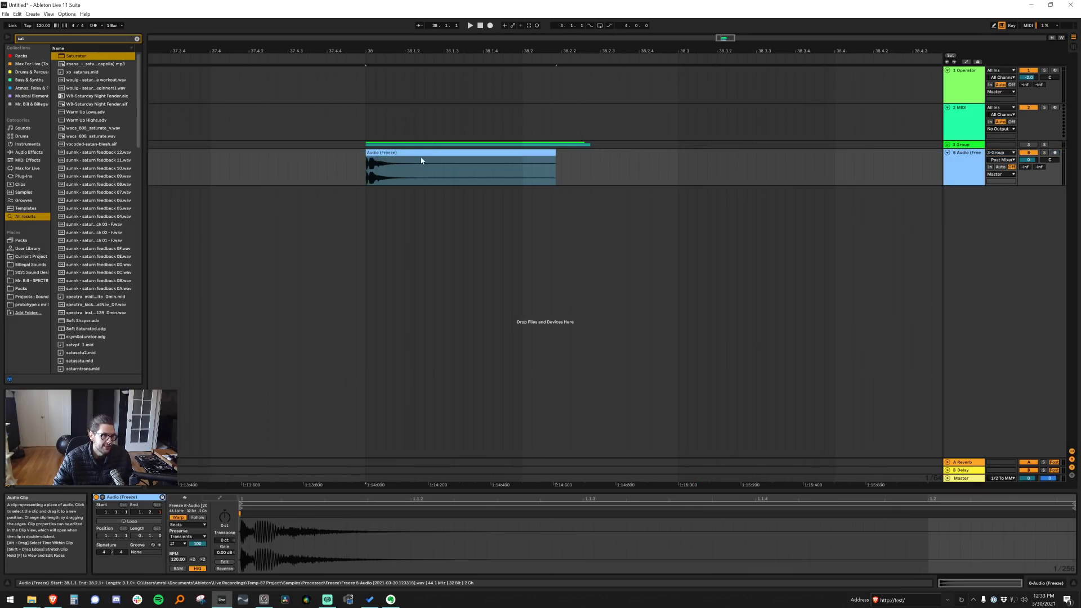
{"action": "left_click", "coordinate": [177, 517]}
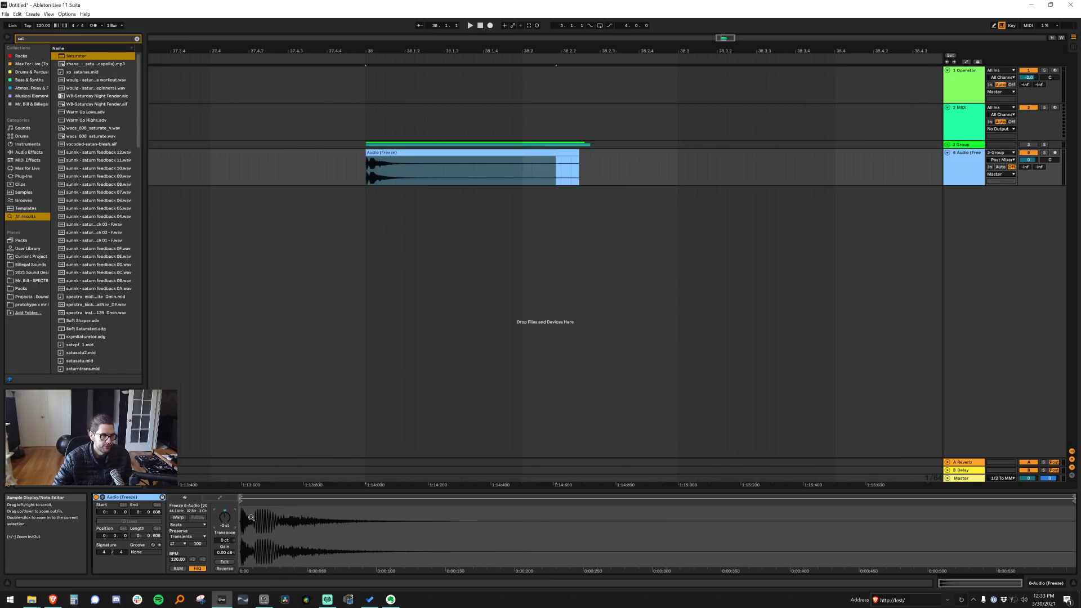
Transpose the flattened clip down 3 semitones and move its start marker slightly forward to the first transient
{"action": "key", "text": "space"}
{"action": "left_click_drag", "start_coordinate": [241, 518], "coordinate": [243, 543]}
{"action": "key", "text": "space"}
{"action": "key", "text": "space"}
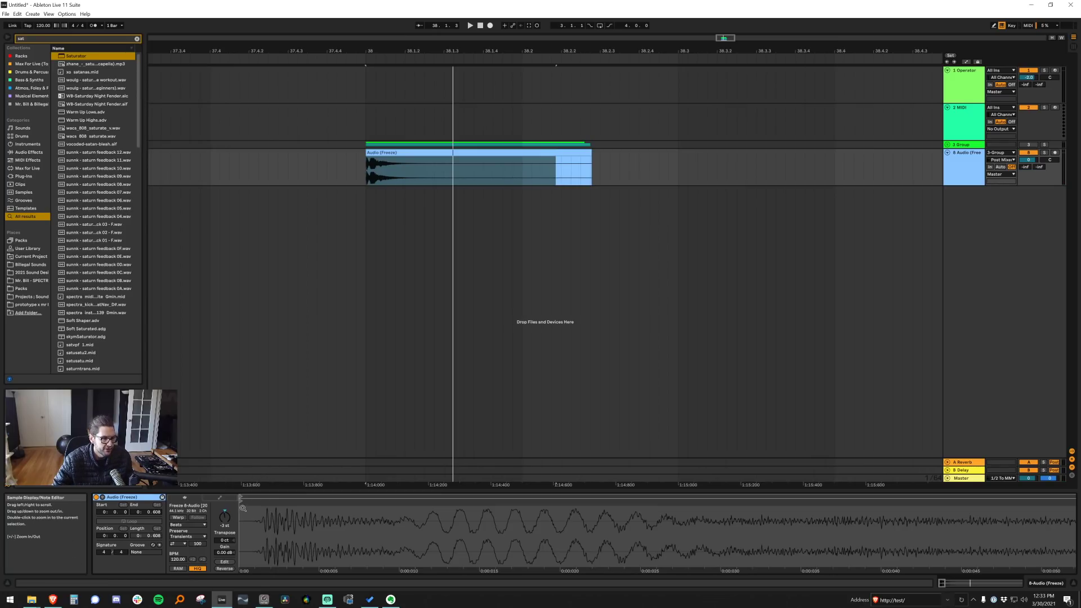
{"action": "left_click_drag", "start_coordinate": [241, 498], "coordinate": [256, 500]}
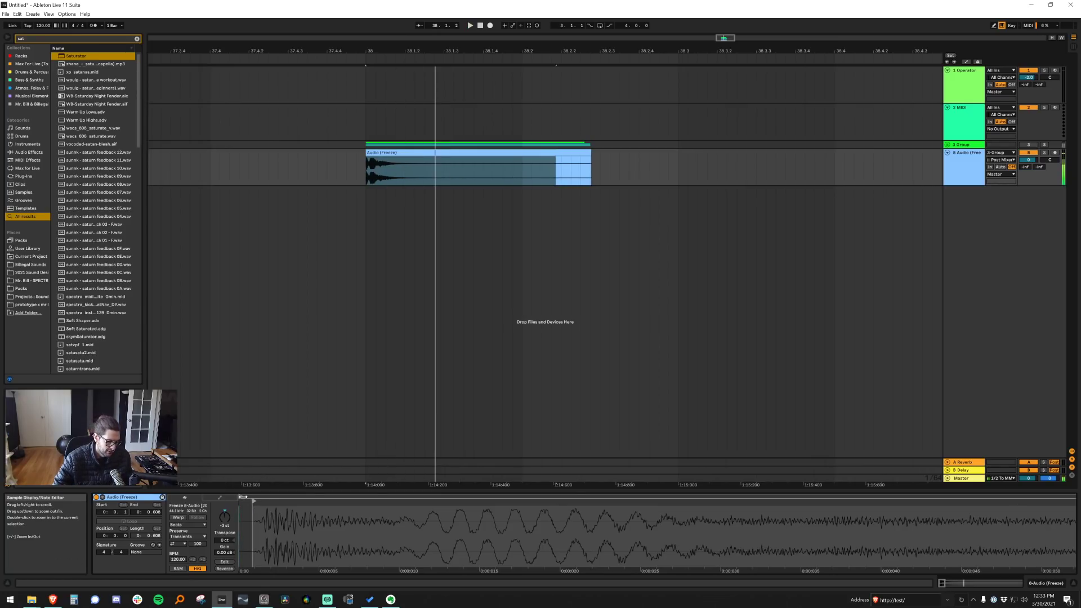
Add a Vocoder to the flattened audio track and set its carrier to Modulator
{"action": "key", "text": "ctrl+f"}
{"action": "type", "text": "disper"}
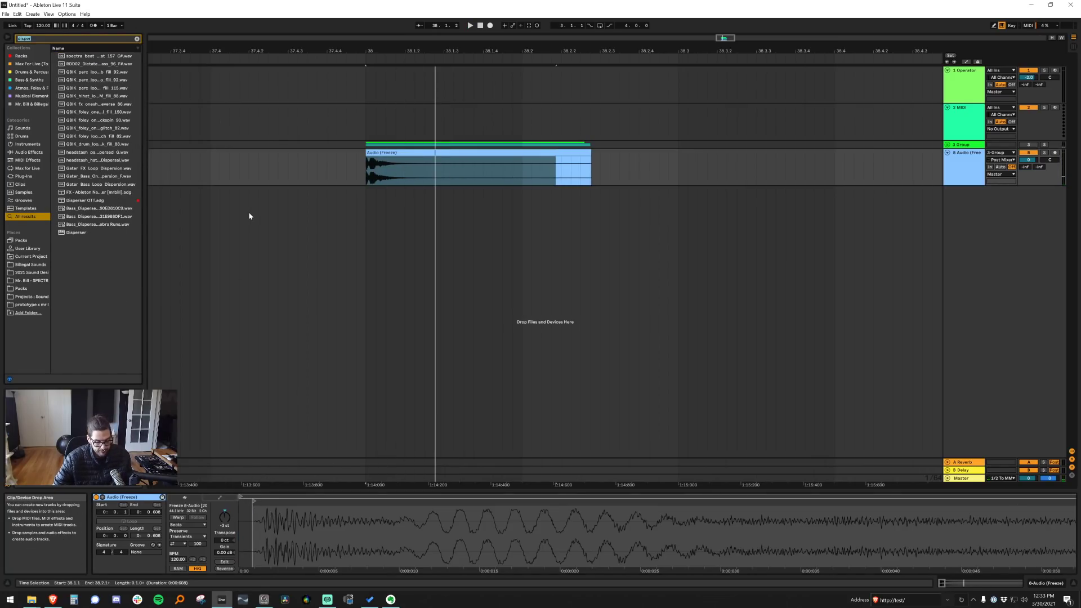
{"action": "type", "text": "voo"}
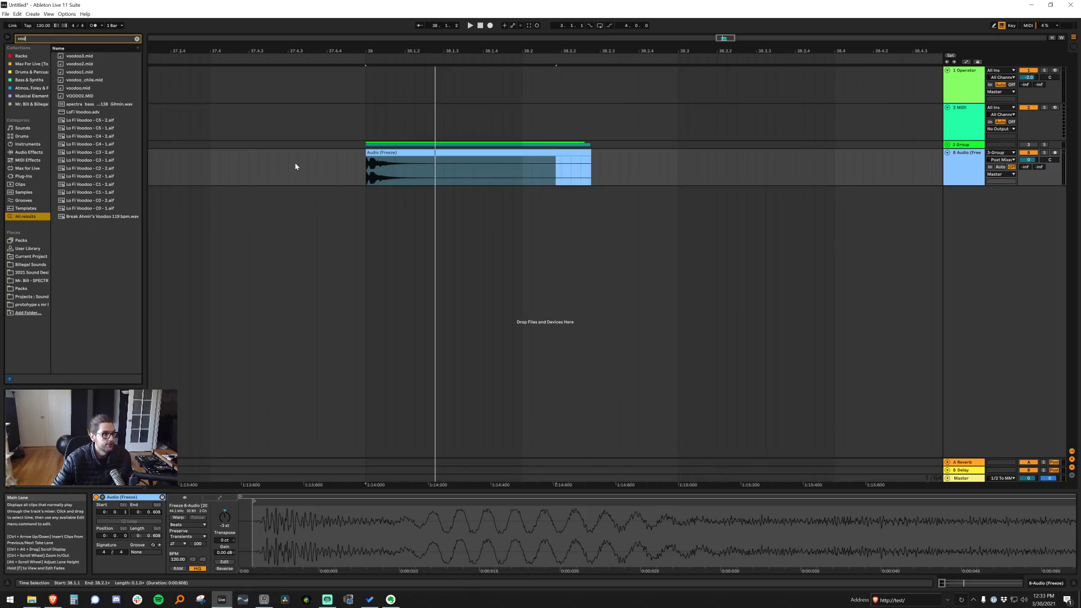
{"action": "type", "text": "c"}
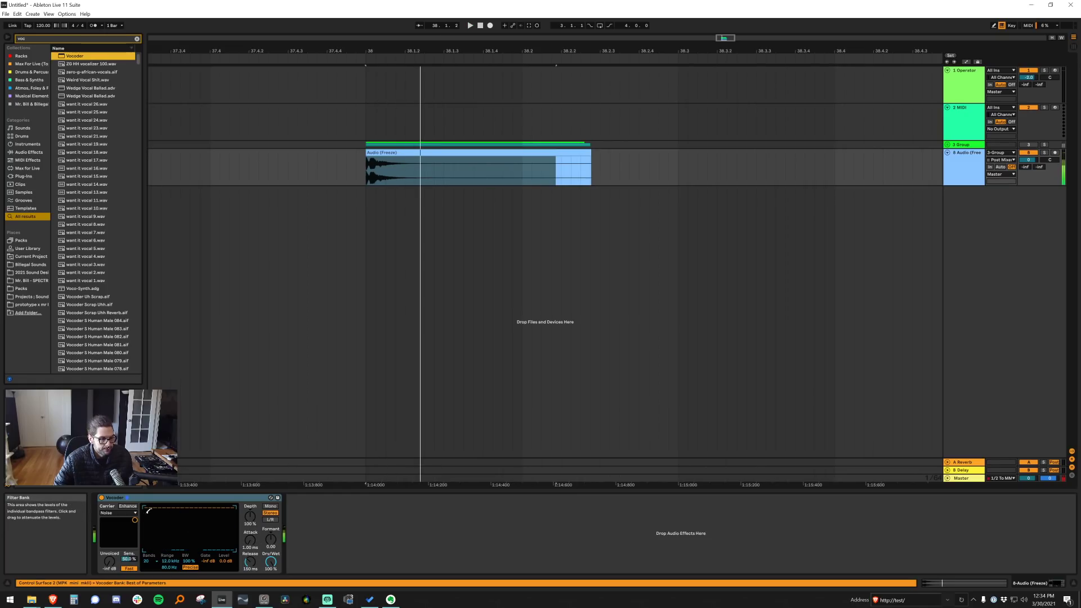
{"action": "left_click", "coordinate": [118, 513]}
{"action": "left_click", "coordinate": [131, 533]}
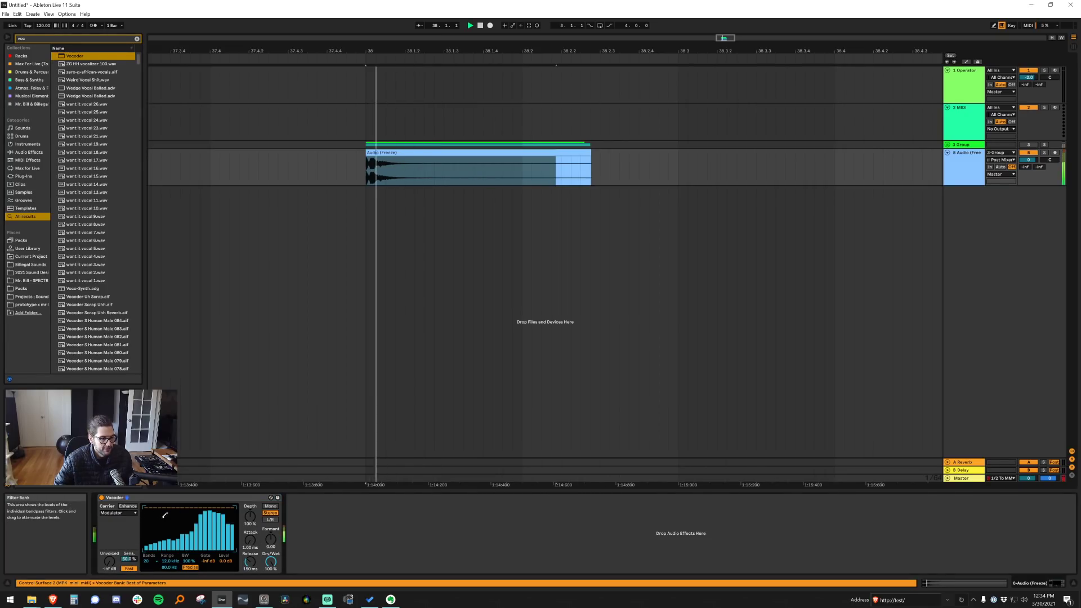
Try a Vocoder release of about 1.73 s and a formant shift of about -5.62 while auditioning
{"action": "mouse_move", "coordinate": [229, 567]}
{"action": "left_mouse_down"}
{"action": "mouse_move", "coordinate": [230, 577]}
{"action": "mouse_move", "coordinate": [250, 550]}
{"action": "mouse_move", "coordinate": [271, 597]}
{"action": "mouse_move", "coordinate": [271, 558]}
{"action": "left_mouse_up"}
{"action": "key", "text": "space"}
{"action": "key", "text": "space"}
{"action": "key", "text": "space"}
{"action": "key", "text": "space"}
{"action": "key", "text": "space"}
{"action": "key", "text": "space"}
{"action": "key", "text": "space"}
{"action": "key", "text": "space"}
{"action": "key", "text": "space"}
{"action": "key", "text": "space"}
{"action": "key", "text": "space"}
{"action": "key", "text": "space"}
{"action": "key", "text": "space"}
{"action": "key", "text": "space"}
{"action": "key", "text": "space"}
Try attenuating the highest Vocoder bands and raising its depth while auditioning, and delete the Vocoder
{"action": "mouse_move", "coordinate": [233, 518]}
{"action": "left_mouse_down"}
{"action": "mouse_move", "coordinate": [207, 503]}
{"action": "mouse_move", "coordinate": [176, 506]}
{"action": "mouse_move", "coordinate": [179, 519]}
{"action": "mouse_move", "coordinate": [185, 508]}
{"action": "mouse_move", "coordinate": [178, 517]}
{"action": "mouse_move", "coordinate": [148, 505]}
{"action": "mouse_move", "coordinate": [221, 477]}
{"action": "mouse_move", "coordinate": [270, 539]}
{"action": "mouse_move", "coordinate": [250, 524]}
{"action": "left_mouse_up"}
{"action": "key", "text": "space"}
{"action": "key", "text": "space"}
{"action": "key", "text": "space"}
{"action": "key", "text": "space"}
{"action": "key", "text": "space"}
{"action": "key", "text": "space"}
{"action": "key", "text": "space"}
{"action": "key", "text": "space"}
{"action": "key", "text": "space"}
{"action": "key", "text": "space"}
{"action": "key", "text": "space"}
{"action": "key", "text": "space"}
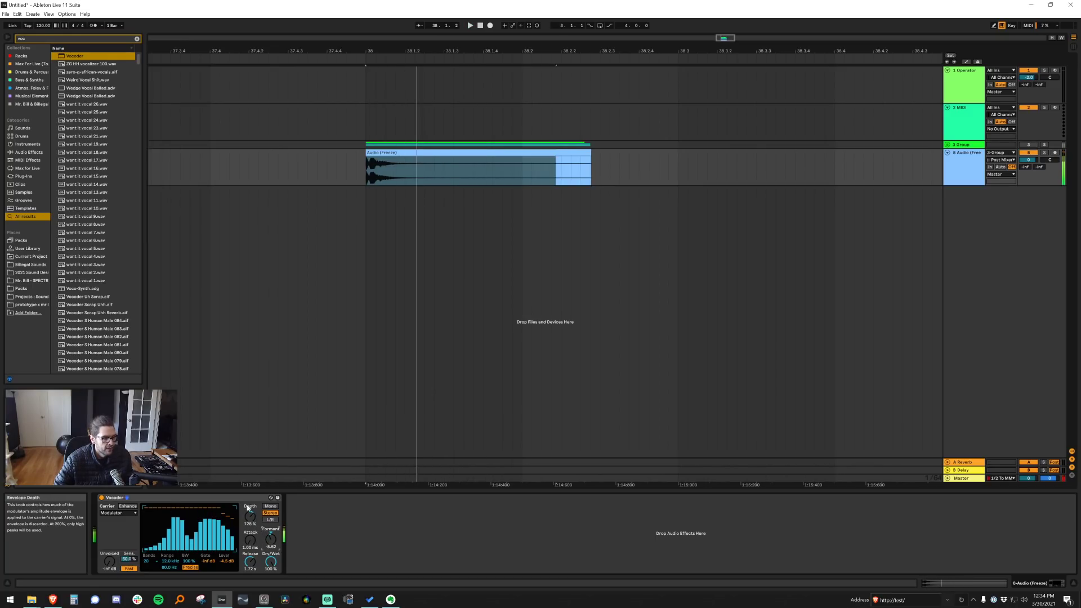
{"action": "left_click", "coordinate": [247, 498]}
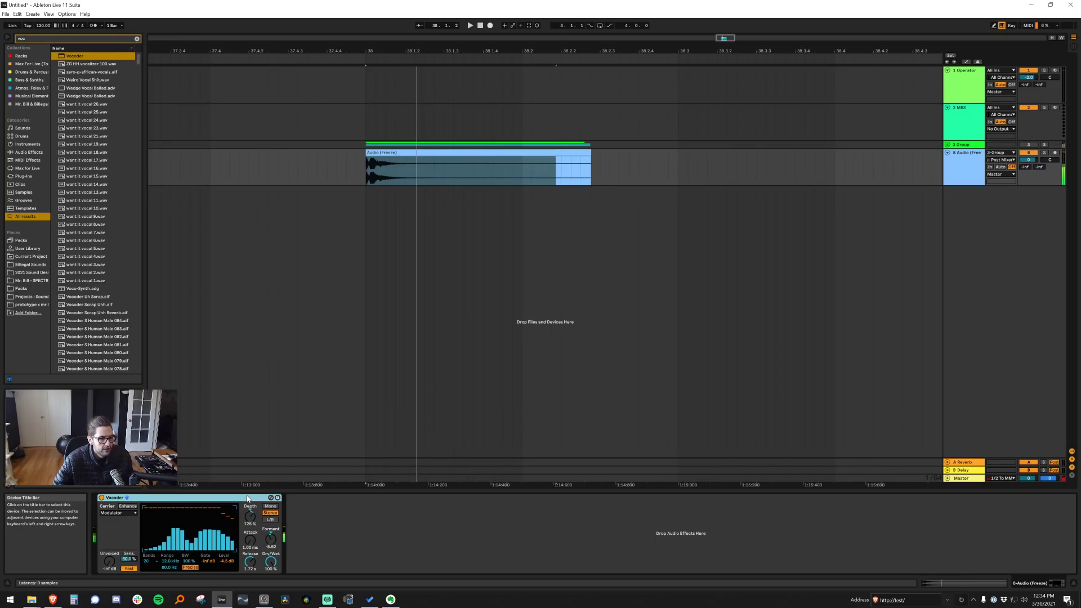
{"action": "left_click", "coordinate": [289, 311]}
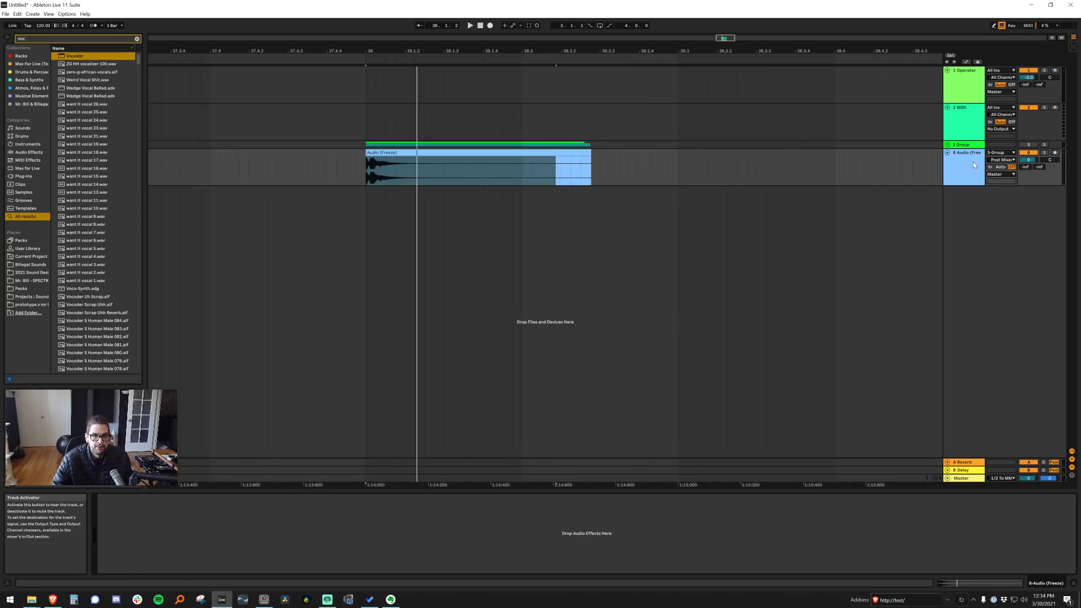
Add a new MIDI track with an Operator followed by the Disperser OTT rack
{"action": "double_click", "coordinate": [818, 203]}
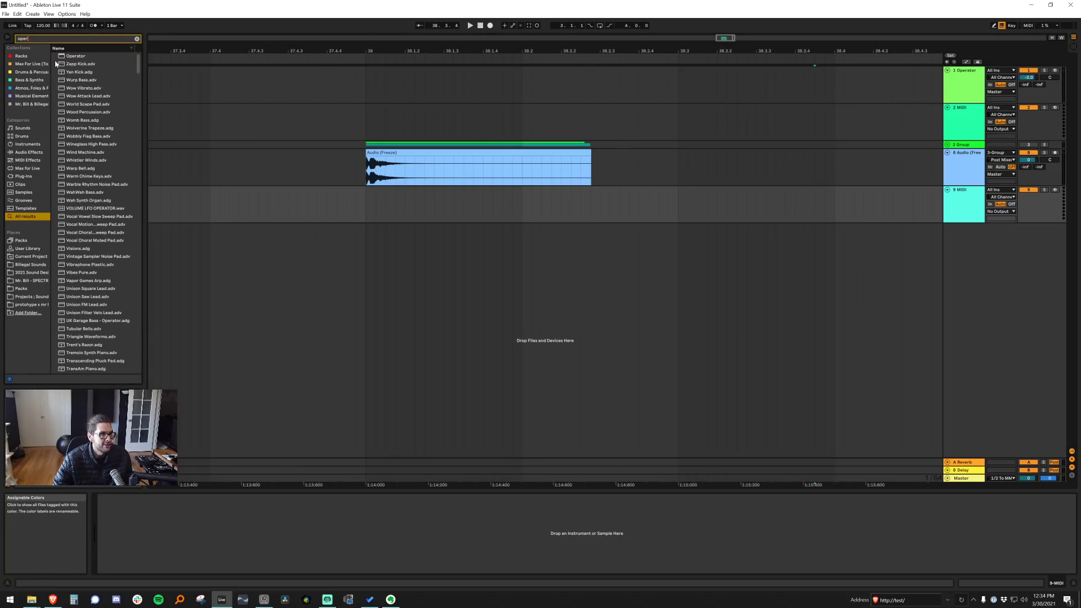
{"action": "type", "text": "disper"}
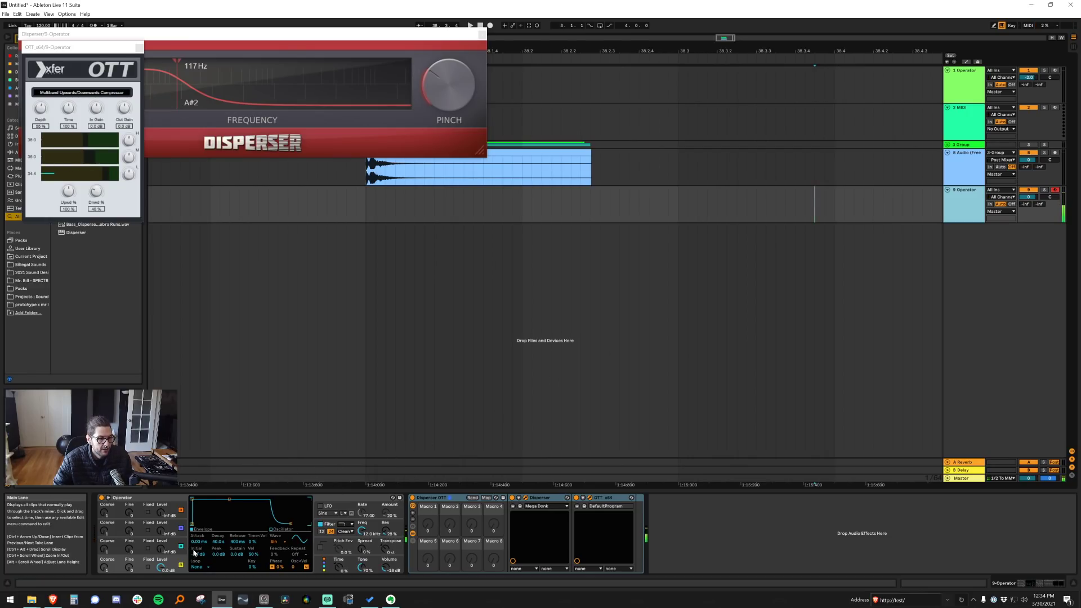
Set Operator's oscillator A to the SwD saw waveform and lower the volume to -20 dB
{"action": "left_click", "coordinate": [276, 542]}
{"action": "left_click", "coordinate": [284, 459]}
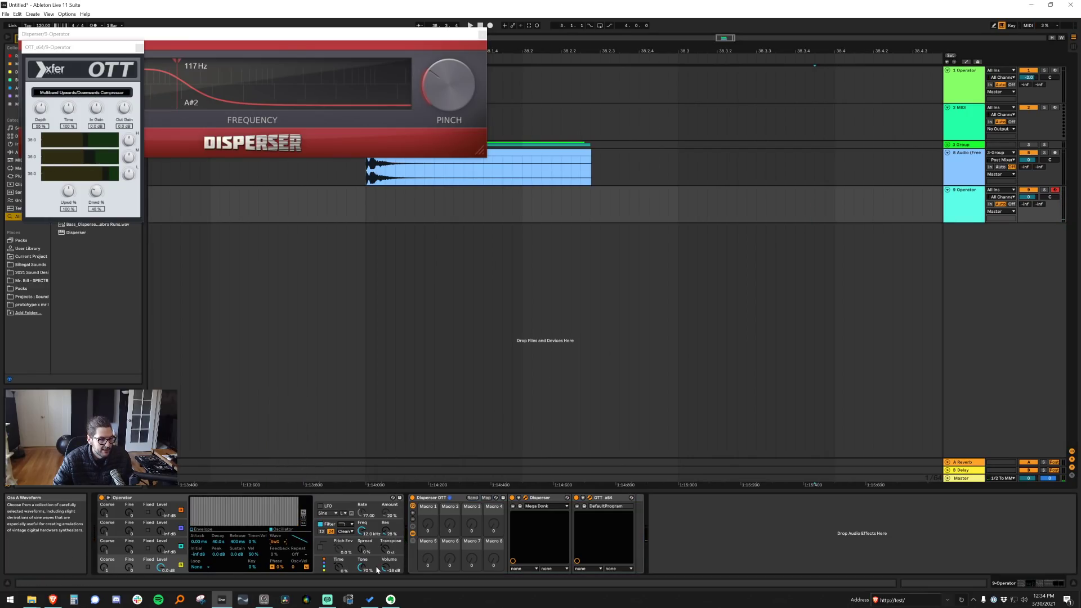
{"action": "left_click_drag", "start_coordinate": [387, 568], "coordinate": [387, 572]}
Shorten oscillator A's envelope release to about 45.9 ms and raise the filter frequency to about 18.5 kHz
{"action": "left_click", "coordinate": [167, 552]}
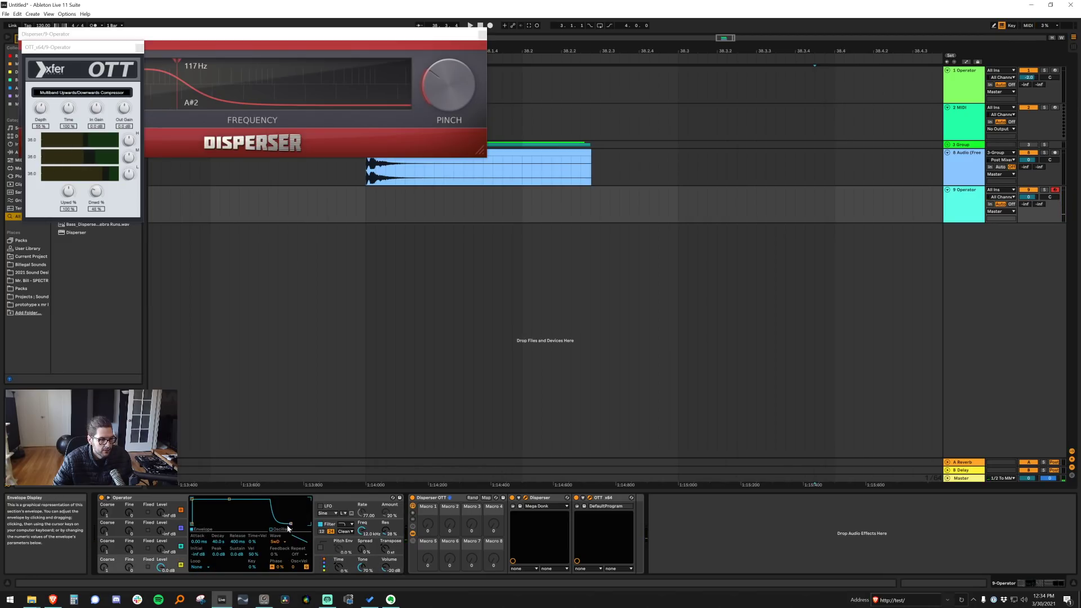
{"action": "left_click_drag", "start_coordinate": [291, 523], "coordinate": [283, 523]}
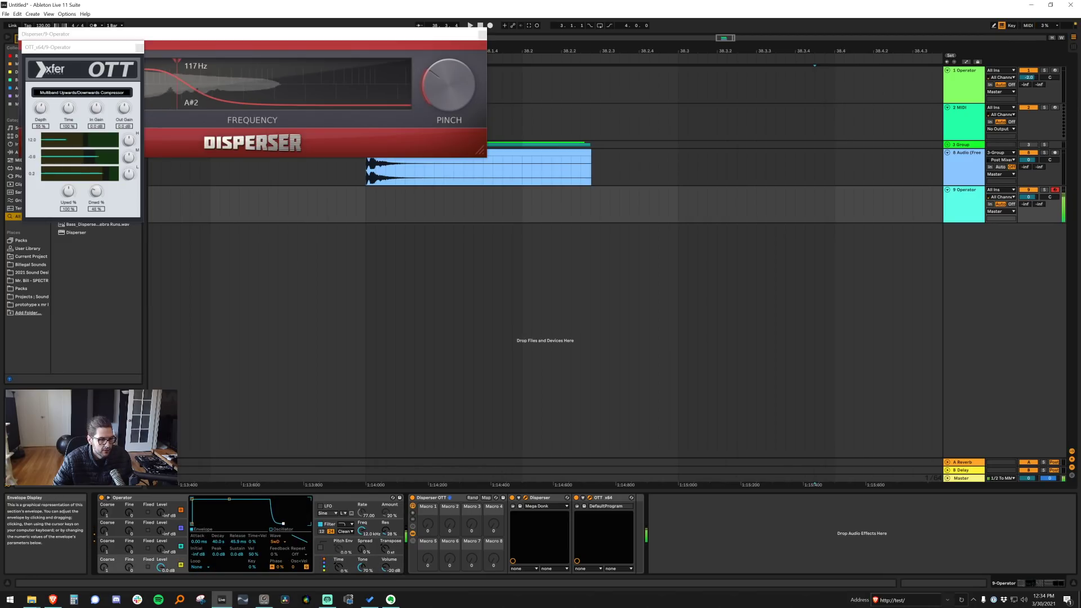
{"action": "left_click", "coordinate": [362, 530]}
{"action": "key", "text": "z"}
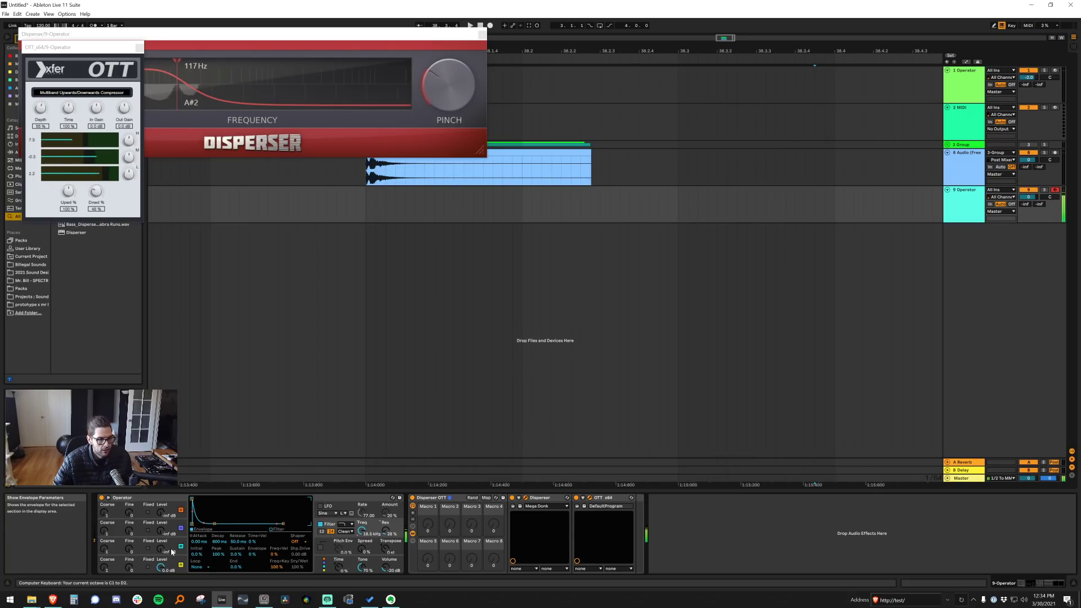
Enable Operator's pitch envelope with a raised start decaying over about 240 ms, and lower the filter resonance to 0%
{"action": "left_click", "coordinate": [185, 543]}
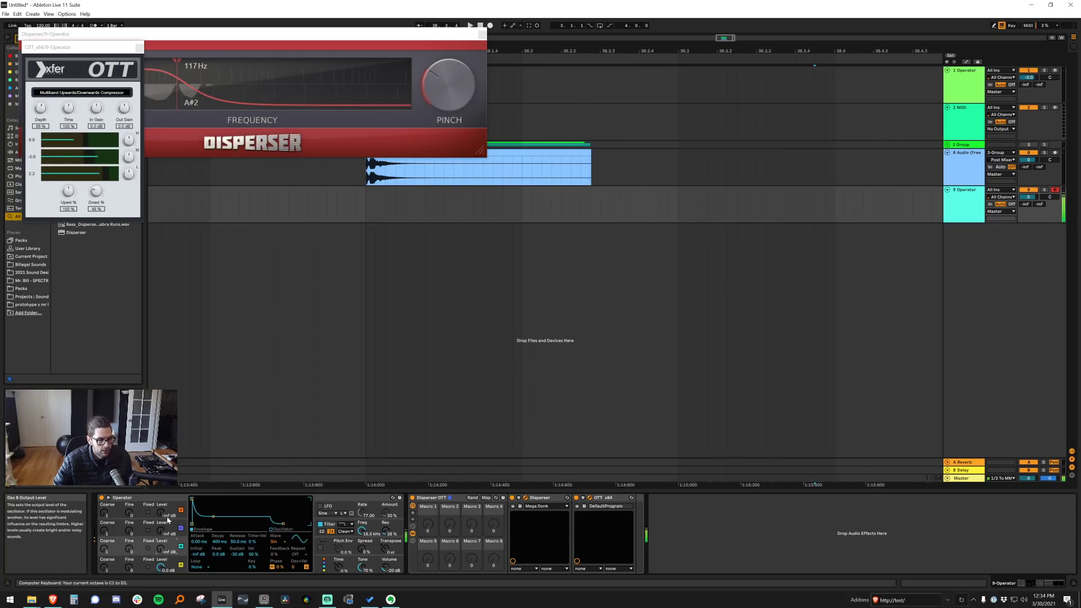
{"action": "left_click", "coordinate": [321, 547]}
{"action": "left_click", "coordinate": [218, 542]}
{"action": "left_click_drag", "start_coordinate": [217, 547], "coordinate": [225, 510]}
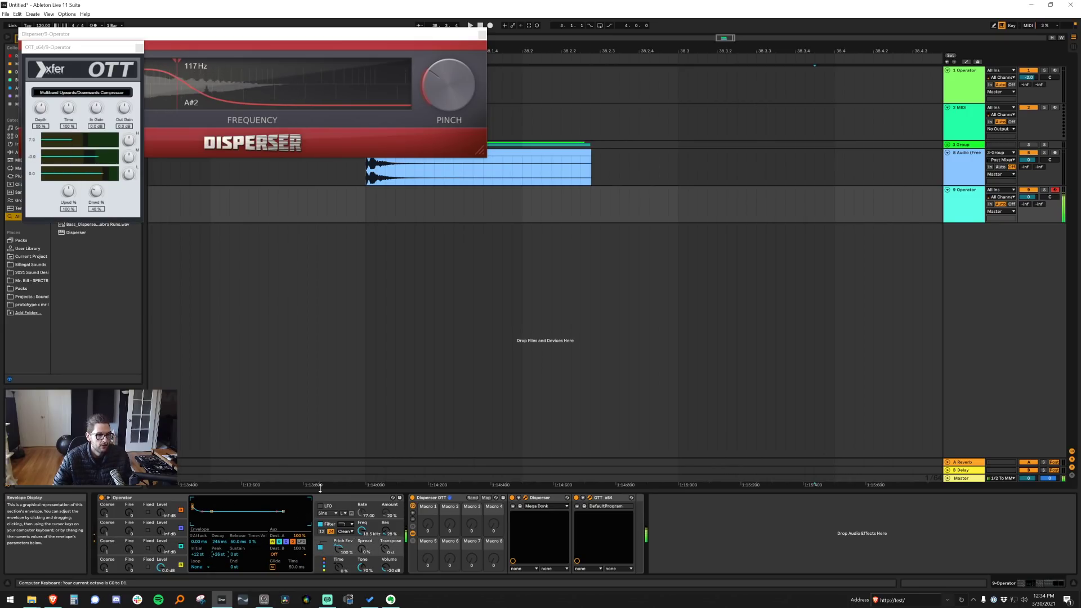
{"action": "left_click_drag", "start_coordinate": [388, 536], "coordinate": [388, 532]}
{"action": "left_click", "coordinate": [362, 531]}
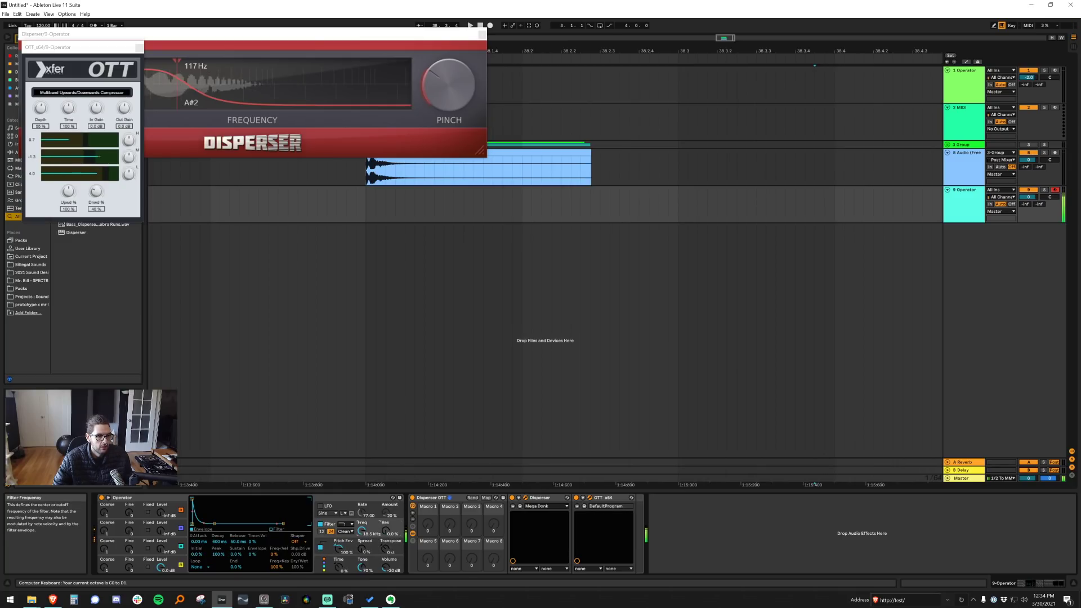
Close the OTT and Disperser windows and insert an EQ Eight between Operator and the Disperser OTT rack
{"action": "left_click", "coordinate": [139, 48]}
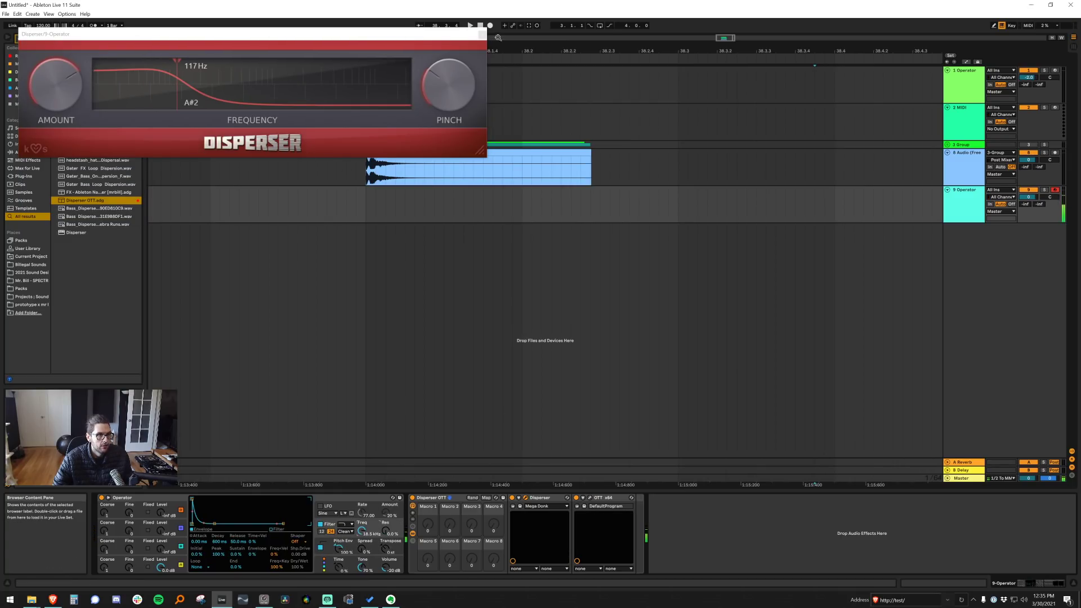
{"action": "left_click", "coordinate": [483, 35]}
{"action": "key", "text": "ctrl+f"}
{"action": "type", "text": "eq"}
{"action": "left_click", "coordinate": [69, 65]}
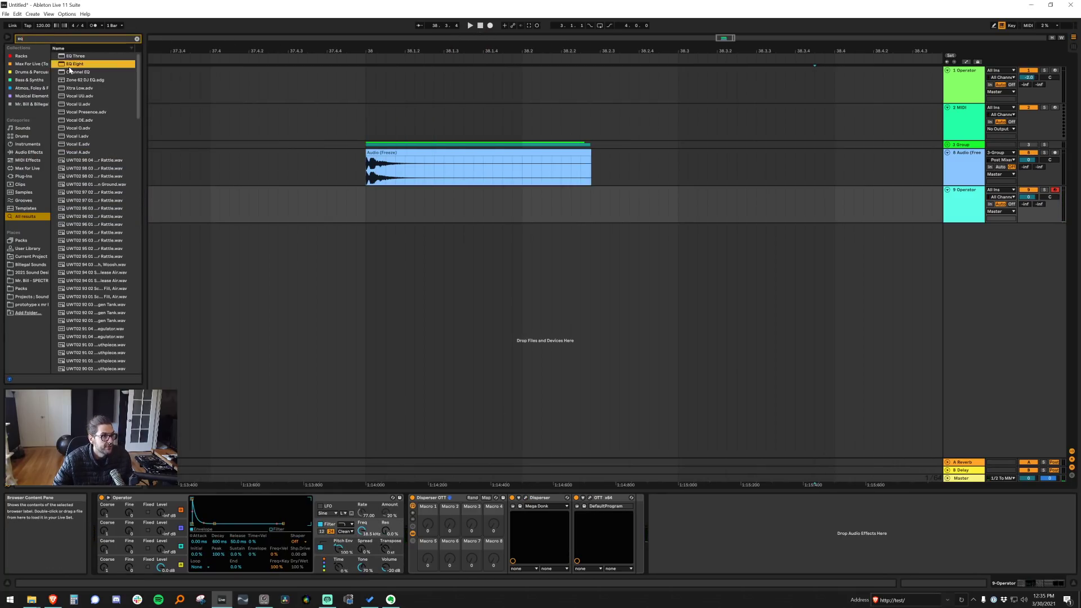
{"action": "left_click_drag", "start_coordinate": [69, 65], "coordinate": [395, 524]}
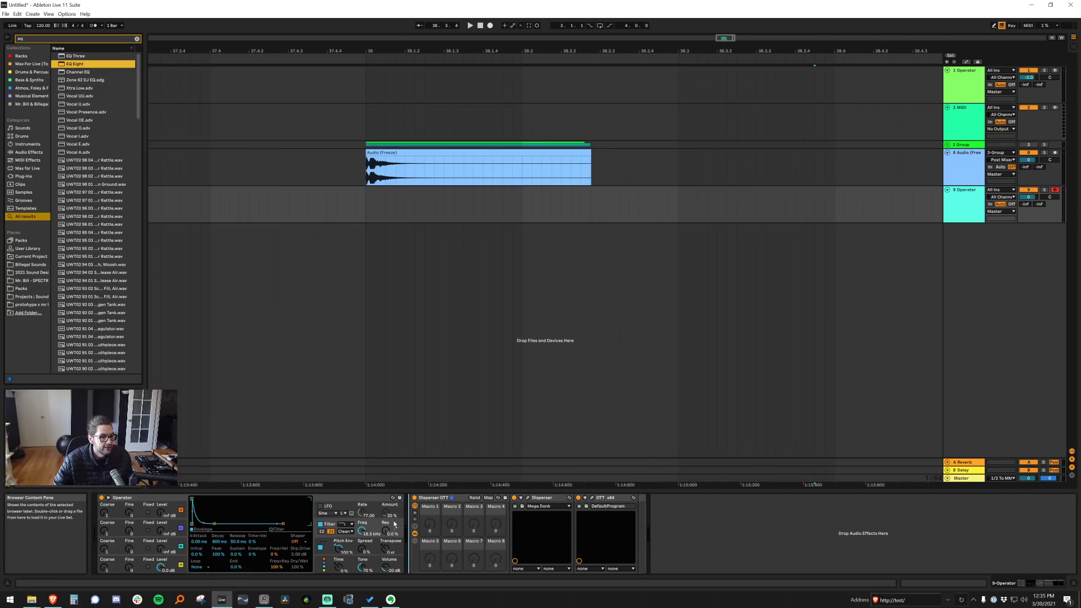
{"action": "left_click_drag", "start_coordinate": [445, 578], "coordinate": [409, 565]}
Turn off the EQ Eight's low cut and boost the high shelf by 12 dB around 2.45 kHz with Q 0.33
{"action": "left_click", "coordinate": [439, 569]}
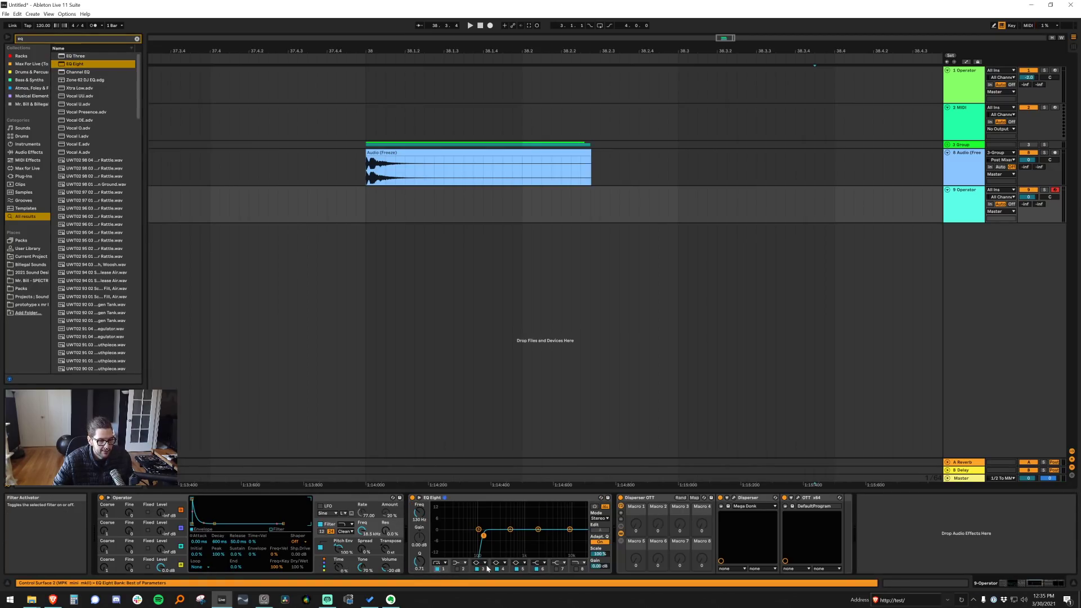
{"action": "left_click", "coordinate": [438, 569]}
{"action": "left_click_drag", "start_coordinate": [570, 530], "coordinate": [541, 508]}
{"action": "left_click_drag", "start_coordinate": [420, 561], "coordinate": [419, 583]}
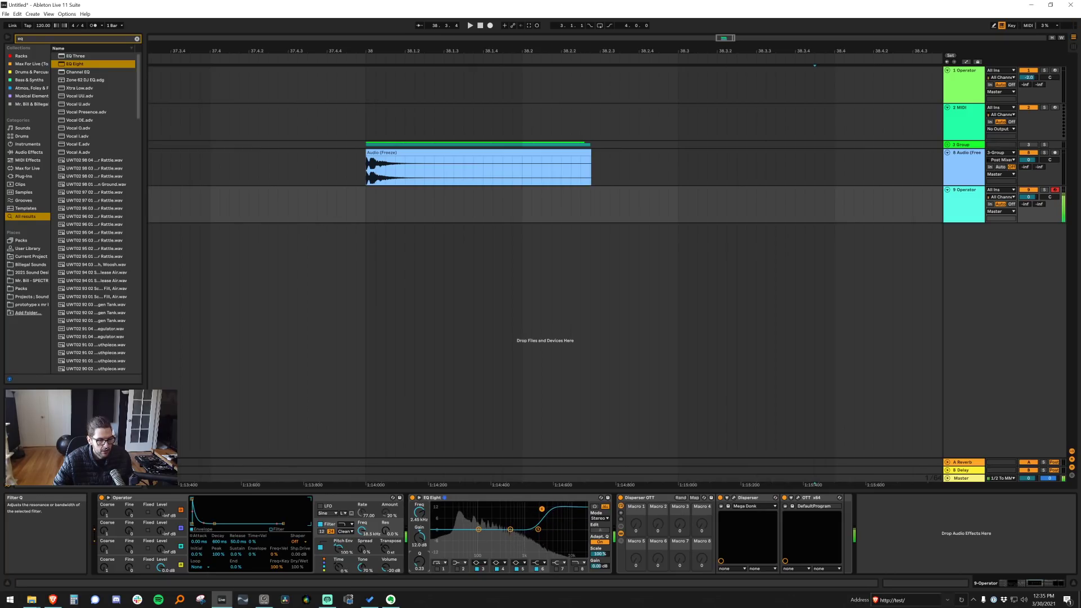
Lower the EQ Eight high shelf to about 1.09 kHz at Q 0.10 and boost a further band by 15 dB near 10.3 kHz
{"action": "left_click_drag", "start_coordinate": [542, 508], "coordinate": [526, 507]}
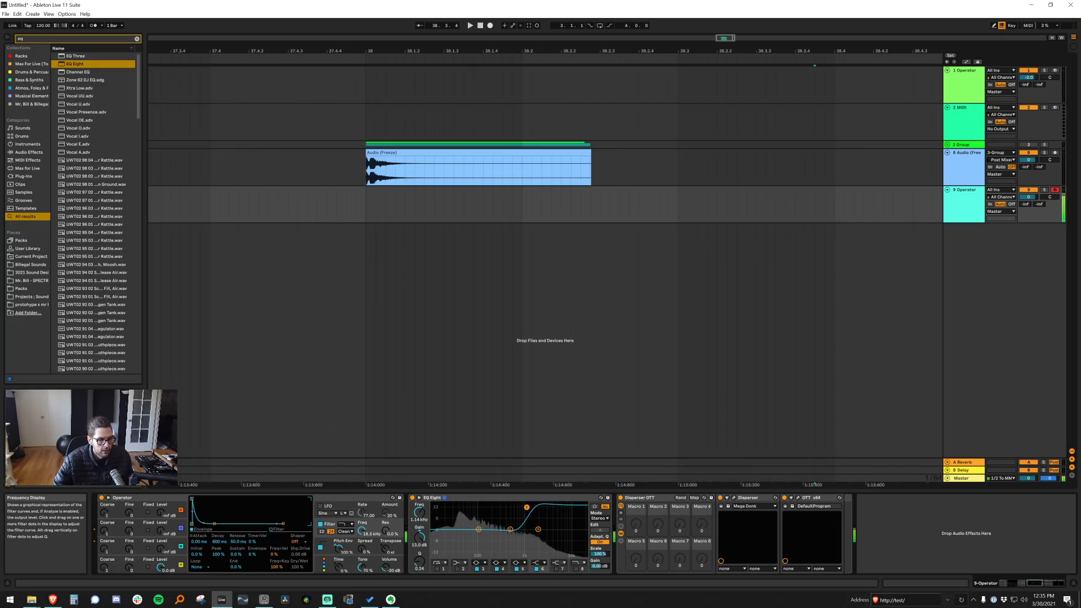
{"action": "left_click_drag", "start_coordinate": [422, 559], "coordinate": [422, 576]}
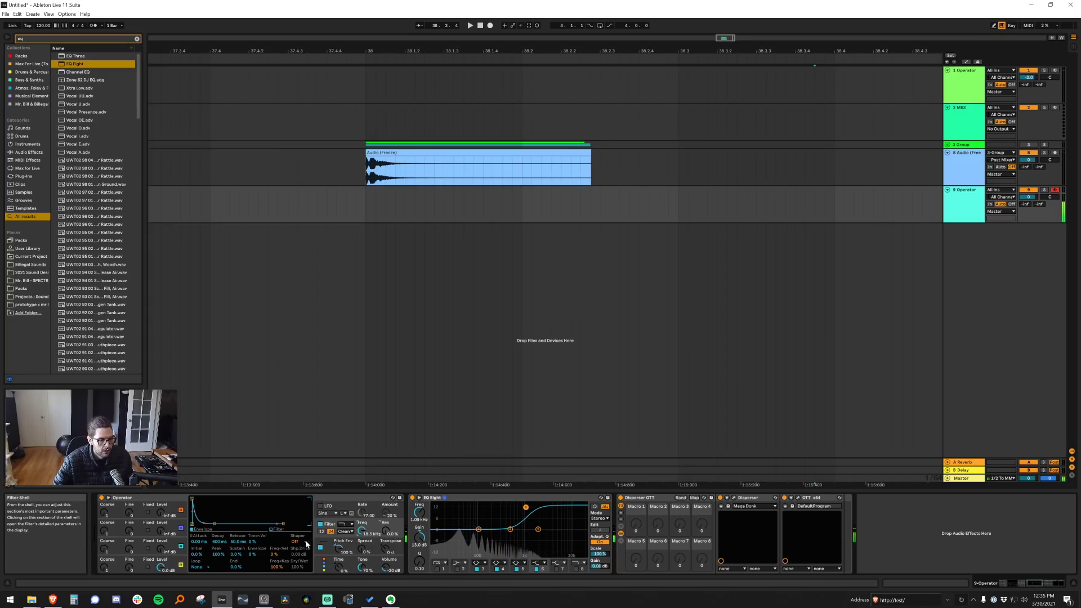
{"action": "left_click_drag", "start_coordinate": [510, 529], "coordinate": [570, 504]}
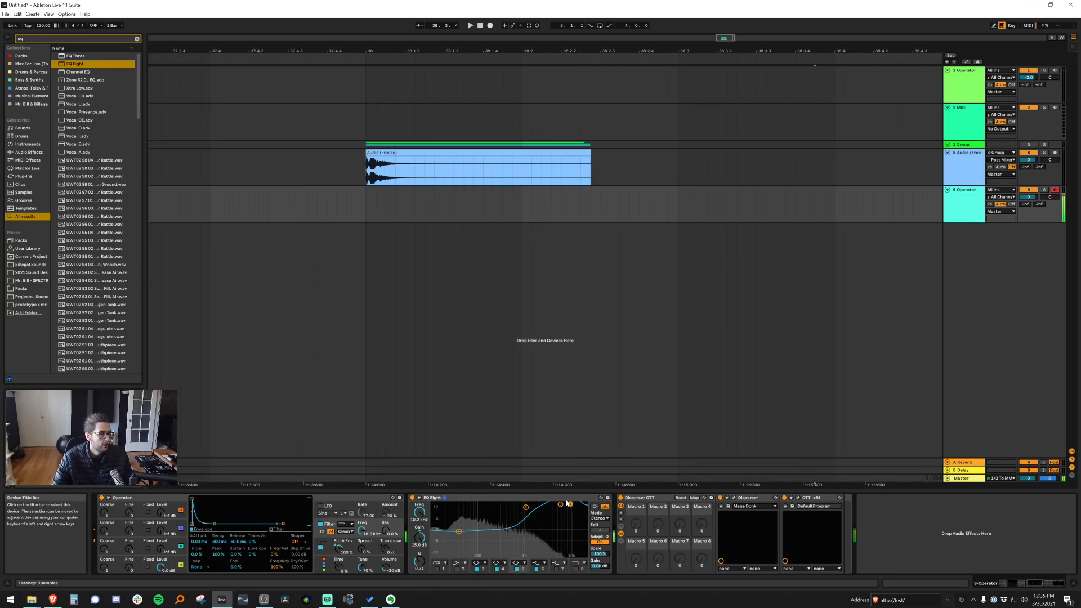
Add a Vocoder after the Disperser OTT rack and set its carrier to Modulator
{"action": "key", "text": "ctrl+f"}
{"action": "type", "text": "voco"}
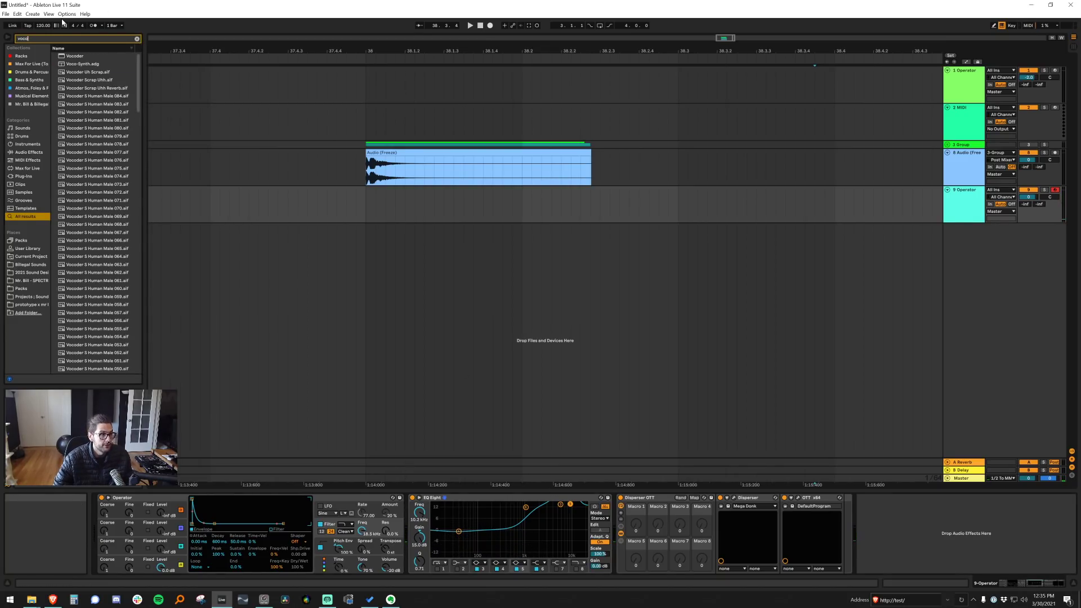
{"action": "left_click", "coordinate": [76, 57]}
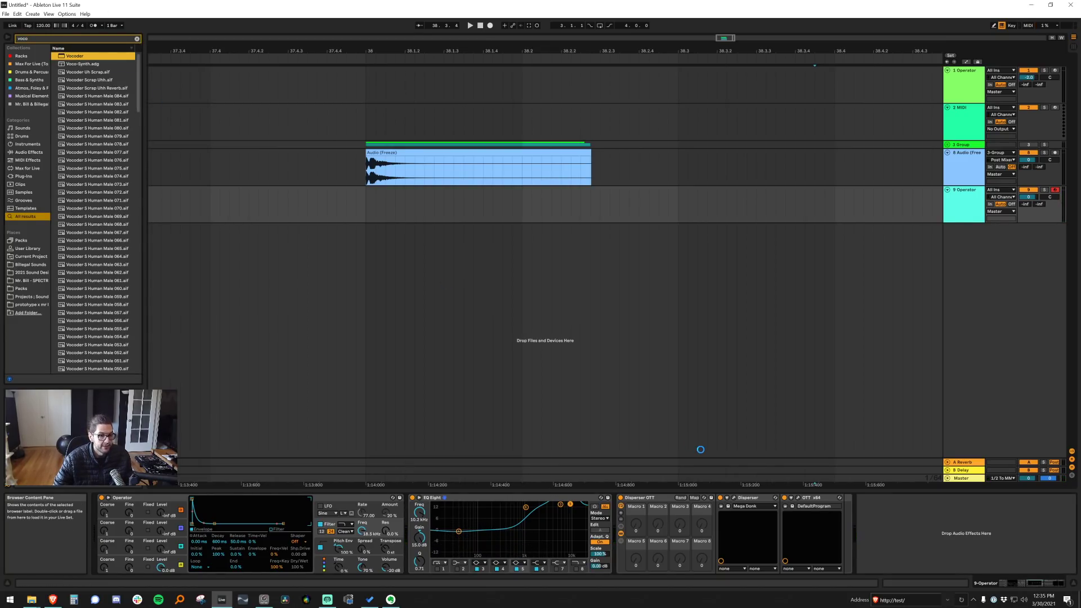
{"action": "left_click", "coordinate": [887, 513]}
{"action": "left_click", "coordinate": [885, 533]}
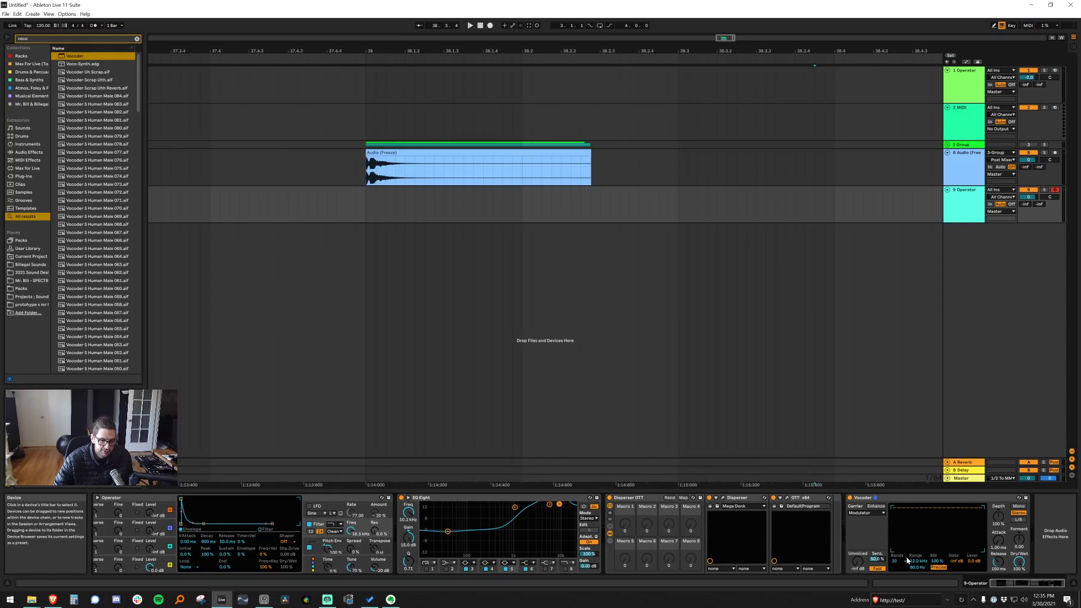
Raise the Vocoder's depth to 125% and adjust its formant shift while playing notes
{"action": "key", "text": "a"}
{"action": "mouse_move", "coordinate": [999, 523]}
{"action": "left_mouse_down"}
{"action": "mouse_move", "coordinate": [999, 495]}
{"action": "mouse_move", "coordinate": [999, 532]}
{"action": "mouse_move", "coordinate": [998, 515]}
{"action": "left_mouse_up"}
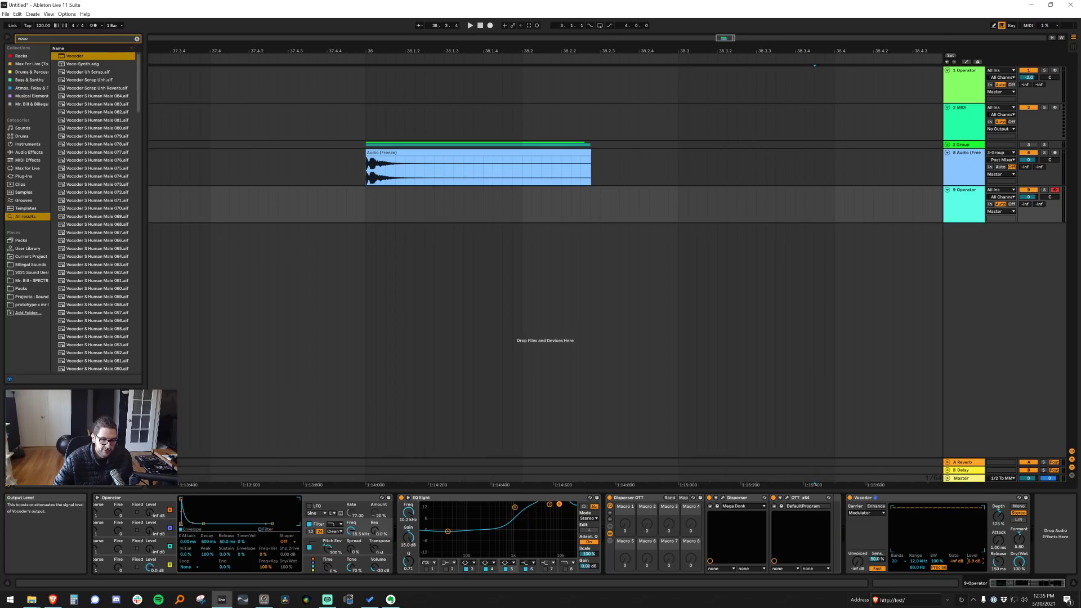
{"action": "left_click_drag", "start_coordinate": [1023, 538], "coordinate": [1023, 523]}
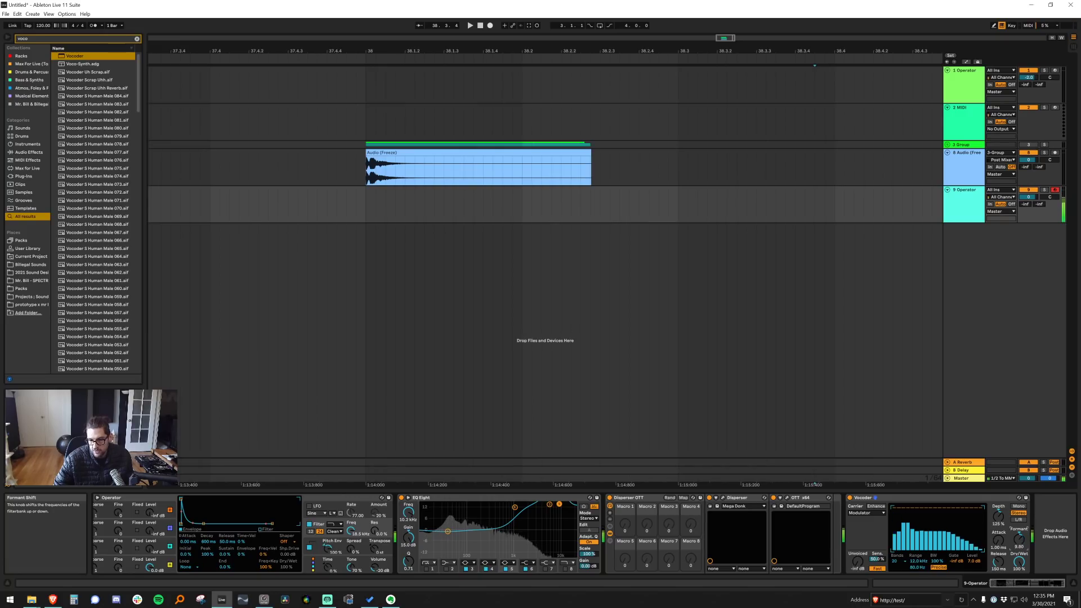
{"action": "left_click_drag", "start_coordinate": [1019, 539], "coordinate": [1020, 509]}
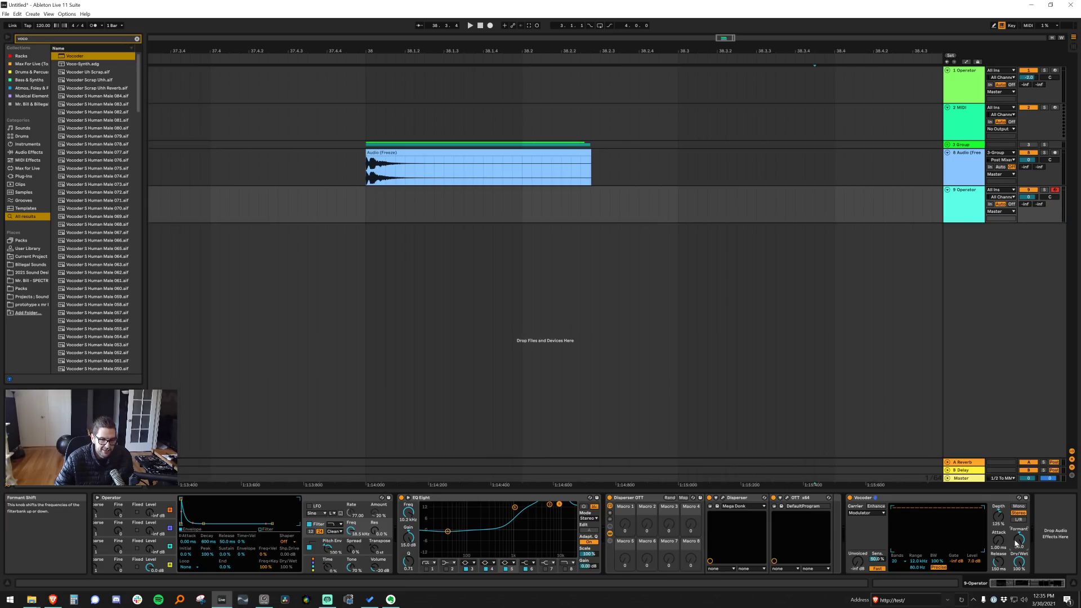
Group the whole device chain, from Operator to Vocoder, into an Instrument Rack
{"action": "left_click", "coordinate": [961, 503]}
{"action": "key", "text": "ctrl+a"}
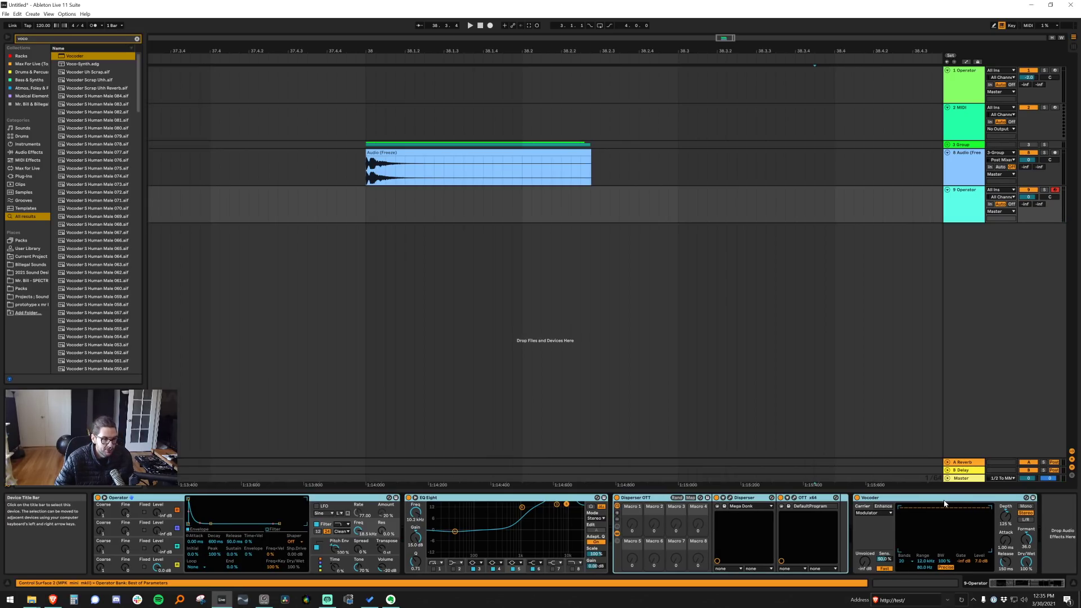
{"action": "key", "text": "ctrl+g"}
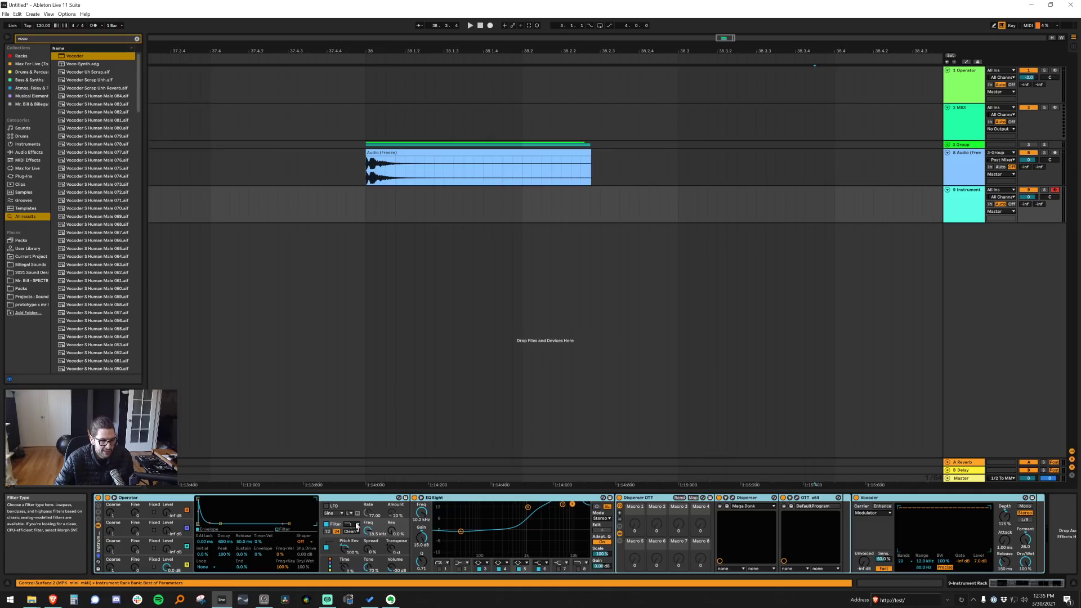
Map Operator's filter frequency and the Vocoder's formant shift to the rack's Macro 1
{"action": "right_click", "coordinate": [366, 527]}
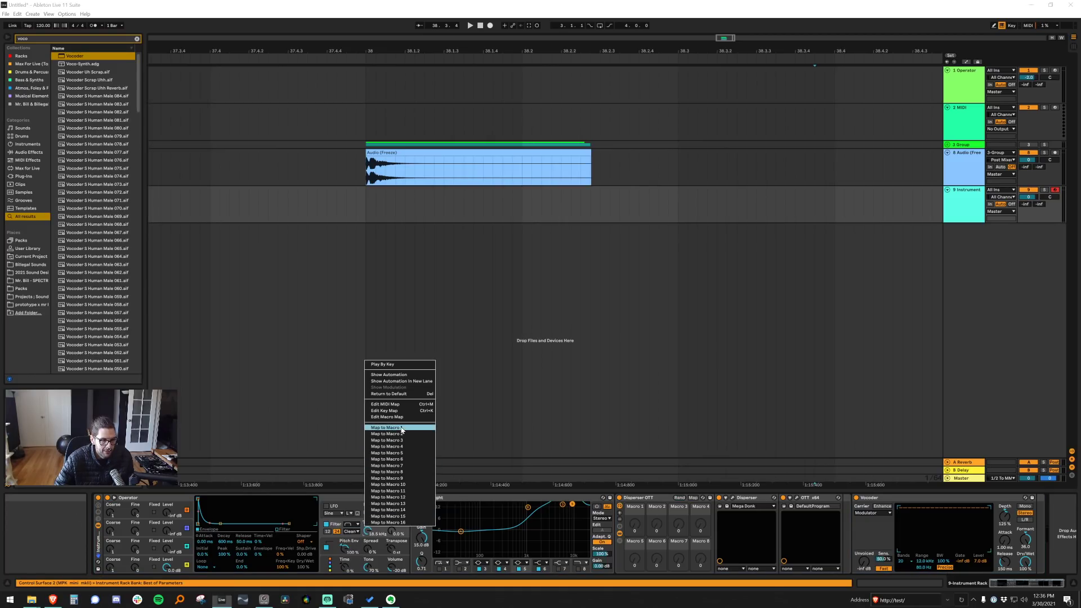
{"action": "left_click", "coordinate": [386, 427]}
{"action": "mouse_move", "coordinate": [1029, 586]}
{"action": "left_mouse_down"}
{"action": "mouse_move", "coordinate": [1045, 585]}
{"action": "mouse_move", "coordinate": [1030, 585]}
{"action": "left_mouse_up"}
{"action": "right_click", "coordinate": [1011, 540]}
{"action": "left_click", "coordinate": [978, 440]}
Sweep Macro 1 to audition the mapped filter and formant, and raise Operator's volume to about -5.7 dB
{"action": "mouse_move", "coordinate": [117, 525]}
{"action": "left_mouse_down"}
{"action": "mouse_move", "coordinate": [117, 566]}
{"action": "mouse_move", "coordinate": [117, 505]}
{"action": "left_mouse_up"}
{"action": "left_click_drag", "start_coordinate": [487, 569], "coordinate": [487, 558]}
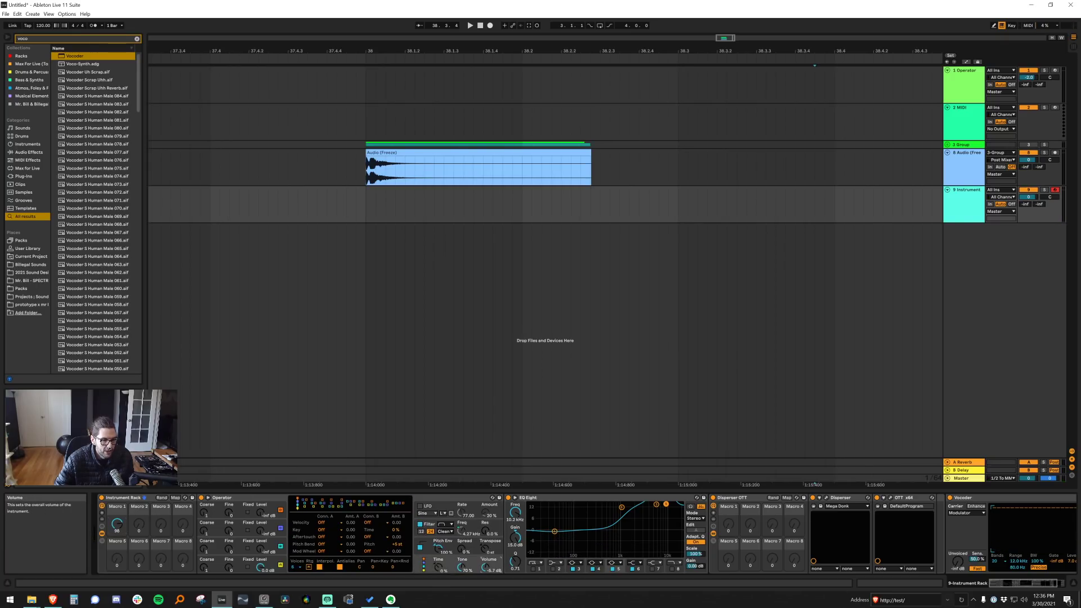
{"action": "left_click_drag", "start_coordinate": [122, 527], "coordinate": [123, 568]}
{"action": "left_click_drag", "start_coordinate": [117, 524], "coordinate": [123, 539]}
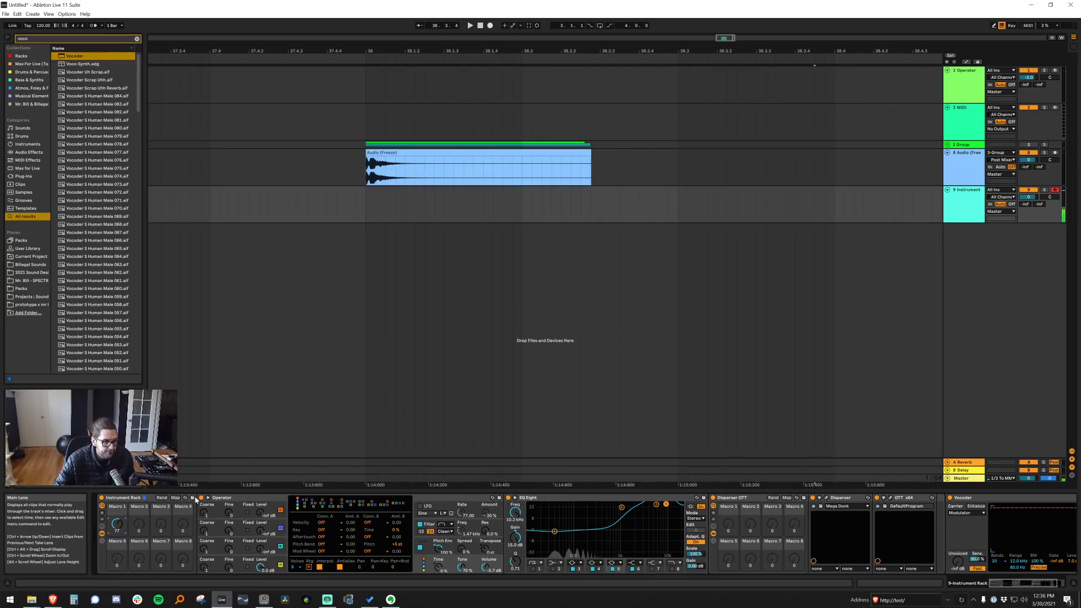
Turn off Operator's filter and rebalance the levels, with Operator at -12 dB, the track at -6.3 dB, and oscillator A's level adjusted
{"action": "left_click", "coordinate": [420, 524]}
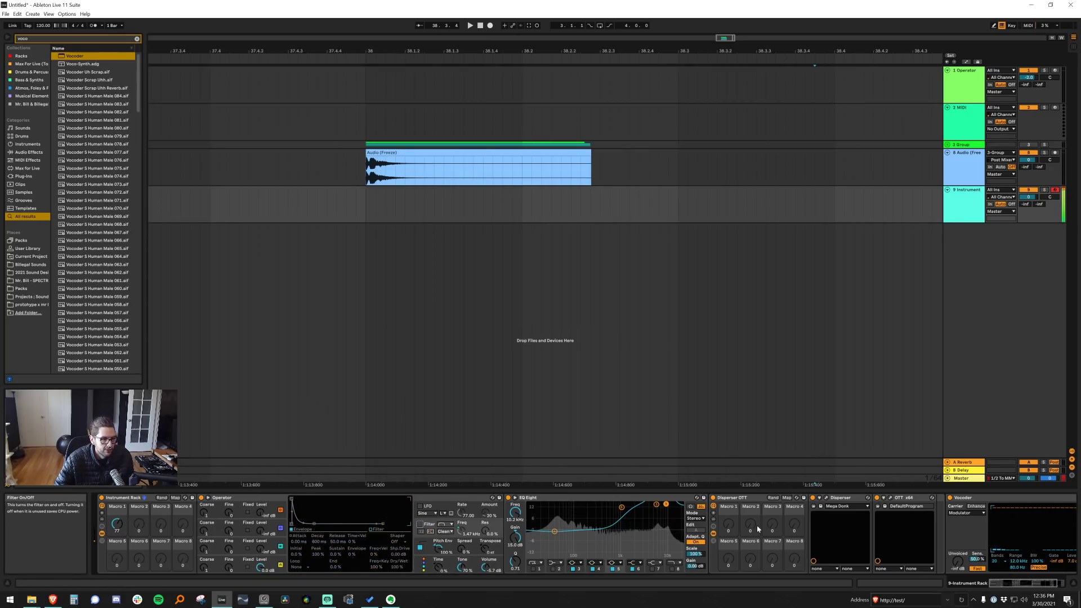
{"action": "left_click", "coordinate": [490, 569]}
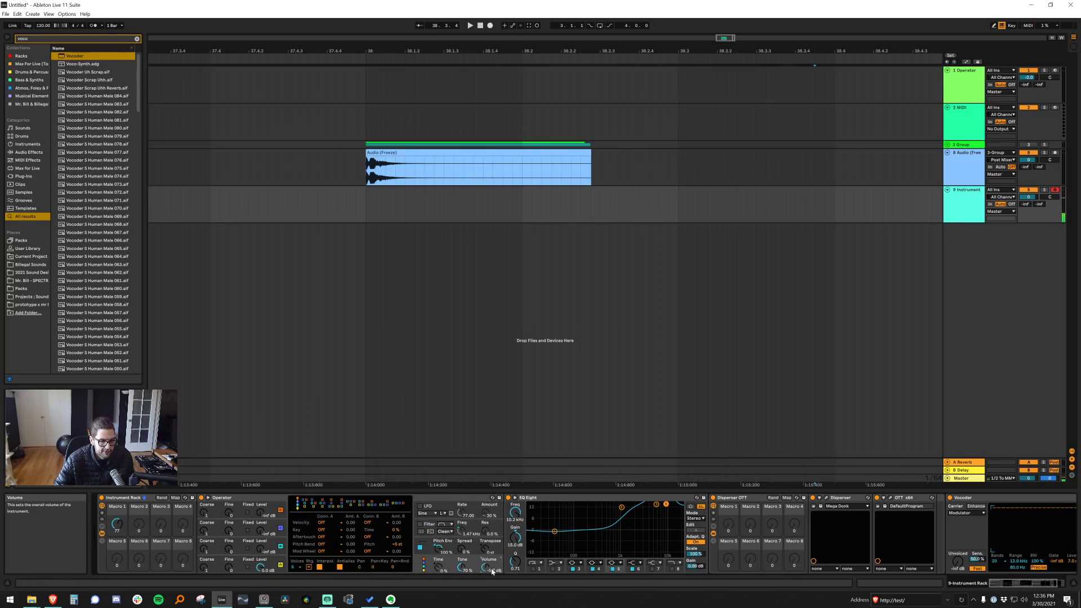
{"action": "mouse_move", "coordinate": [1029, 582]}
{"action": "left_mouse_down"}
{"action": "mouse_move", "coordinate": [1039, 582]}
{"action": "mouse_move", "coordinate": [1014, 584]}
{"action": "left_mouse_up"}
{"action": "double_click", "coordinate": [969, 559]}
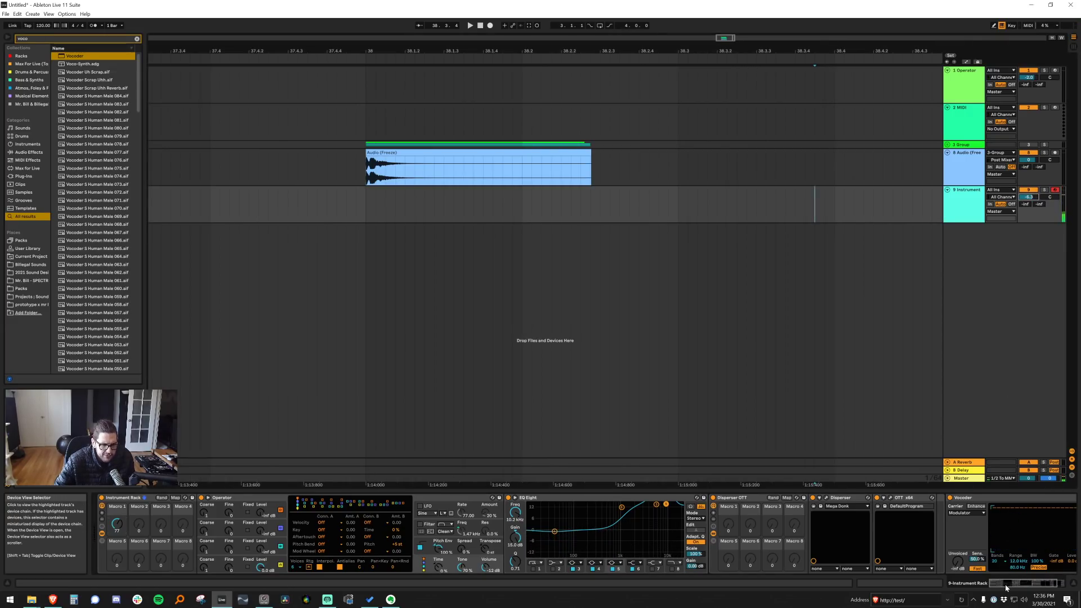
{"action": "left_click", "coordinate": [262, 570]}
{"action": "left_click_drag", "start_coordinate": [261, 568], "coordinate": [260, 562]}
Turn Macro 1 down to 0 and narrow the Vocoder's filter bandwidth
{"action": "left_click_drag", "start_coordinate": [117, 524], "coordinate": [117, 569]}
{"action": "left_click_drag", "start_coordinate": [1005, 584], "coordinate": [1014, 583]}
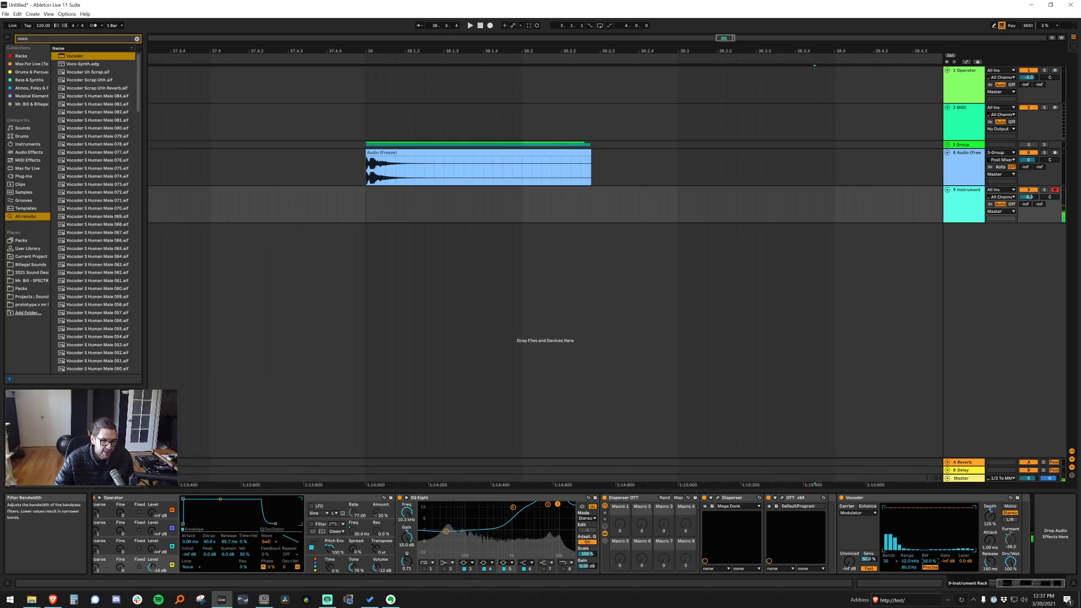
{"action": "left_click_drag", "start_coordinate": [965, 561], "coordinate": [930, 507]}
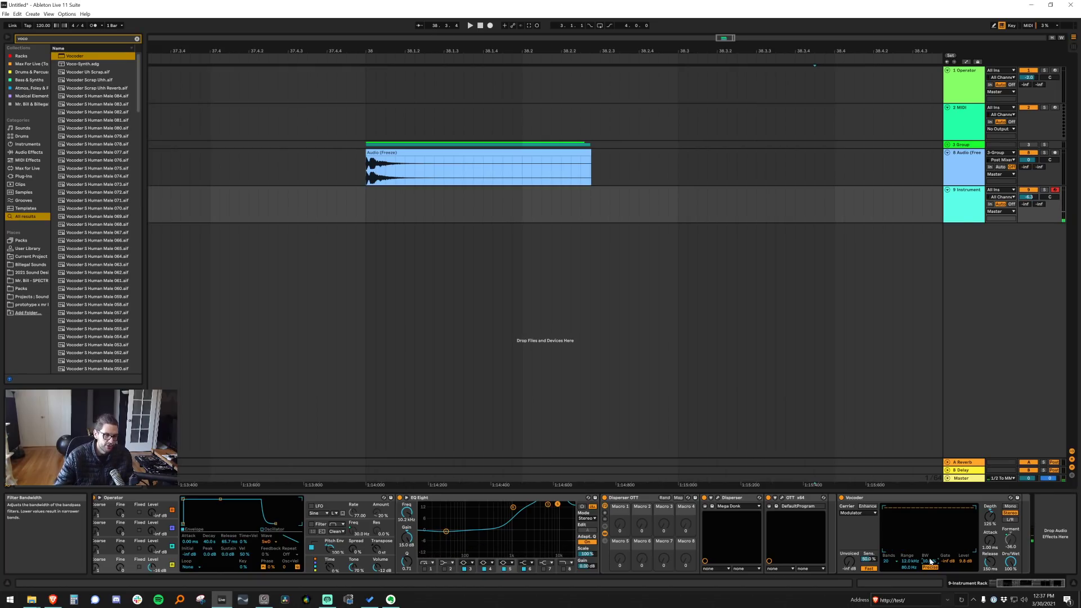
Play notes in different octaves while sweeping Macro 1, comparing the sound with the Vocoder on and off
{"action": "left_click_drag", "start_coordinate": [1013, 584], "coordinate": [981, 583]}
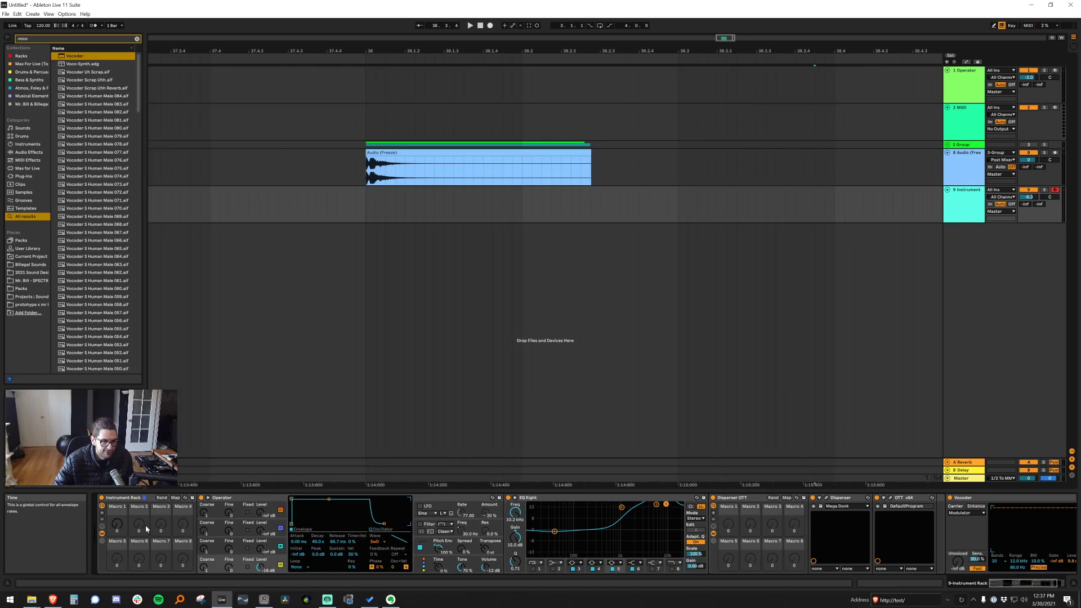
{"action": "left_click_drag", "start_coordinate": [116, 524], "coordinate": [116, 471]}
{"action": "key", "text": "z"}
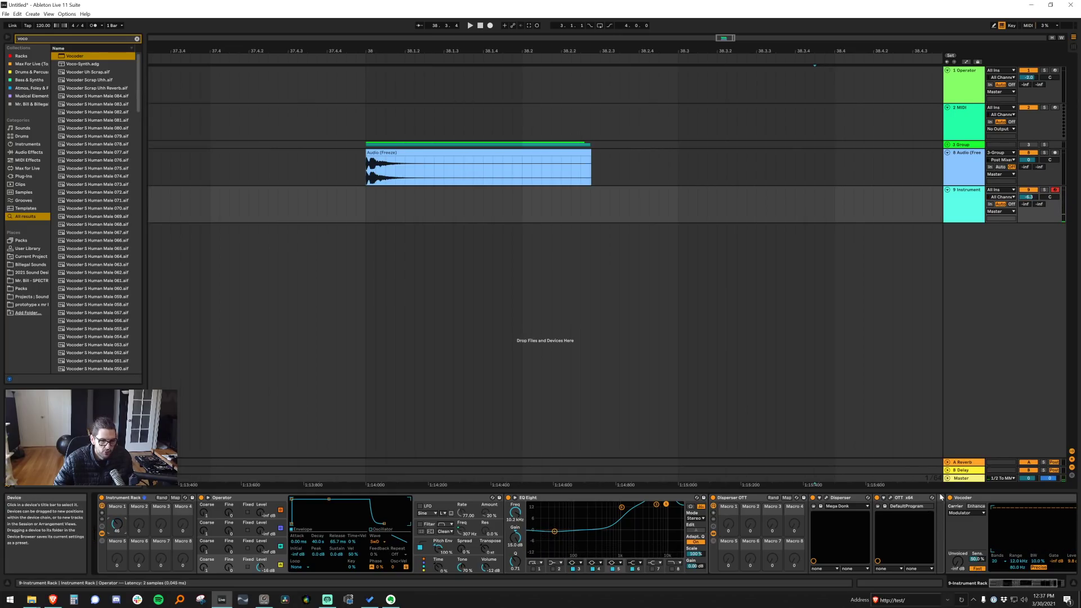
{"action": "key", "text": "a"}
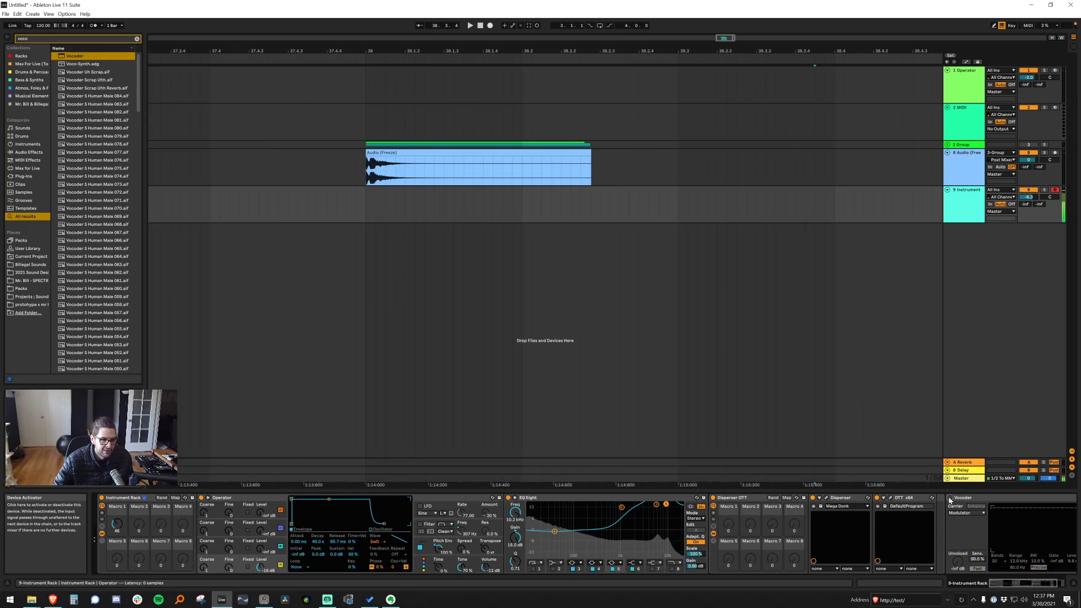
{"action": "key", "text": "x"}
{"action": "key", "text": "a"}
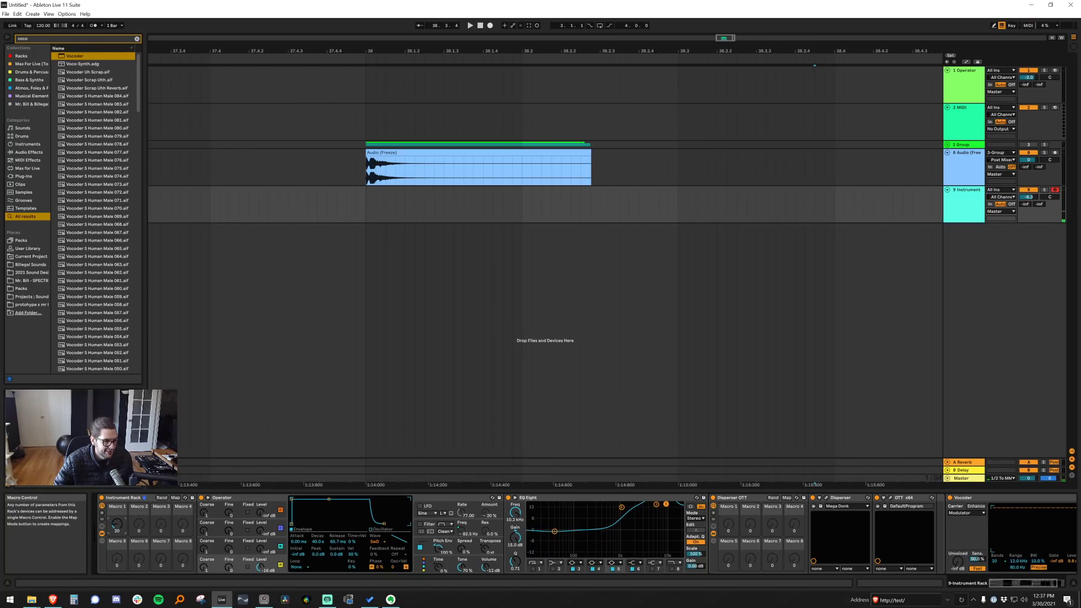
{"action": "left_click_drag", "start_coordinate": [117, 524], "coordinate": [116, 484]}
{"action": "key", "text": "a"}
{"action": "mouse_move", "coordinate": [117, 523]}
{"action": "left_mouse_down"}
{"action": "mouse_move", "coordinate": [117, 511]}
{"action": "mouse_move", "coordinate": [116, 531]}
{"action": "left_mouse_up"}
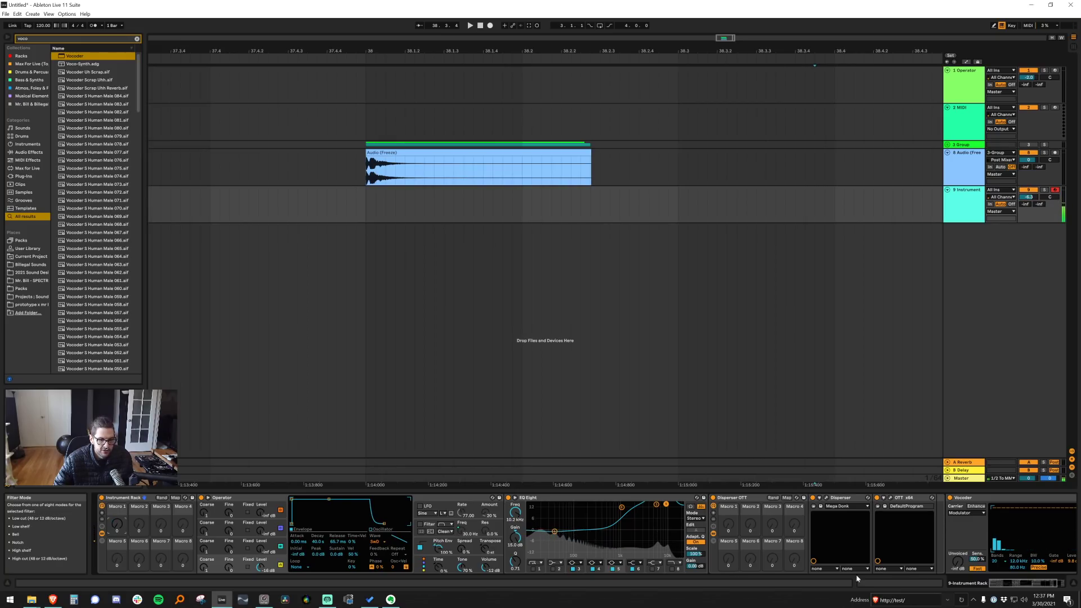
Extend the Vocoder's upper range to 18 kHz and shorten its release to 13.7 ms, auditioning with Macro 1
{"action": "left_click_drag", "start_coordinate": [1017, 584], "coordinate": [1039, 583]}
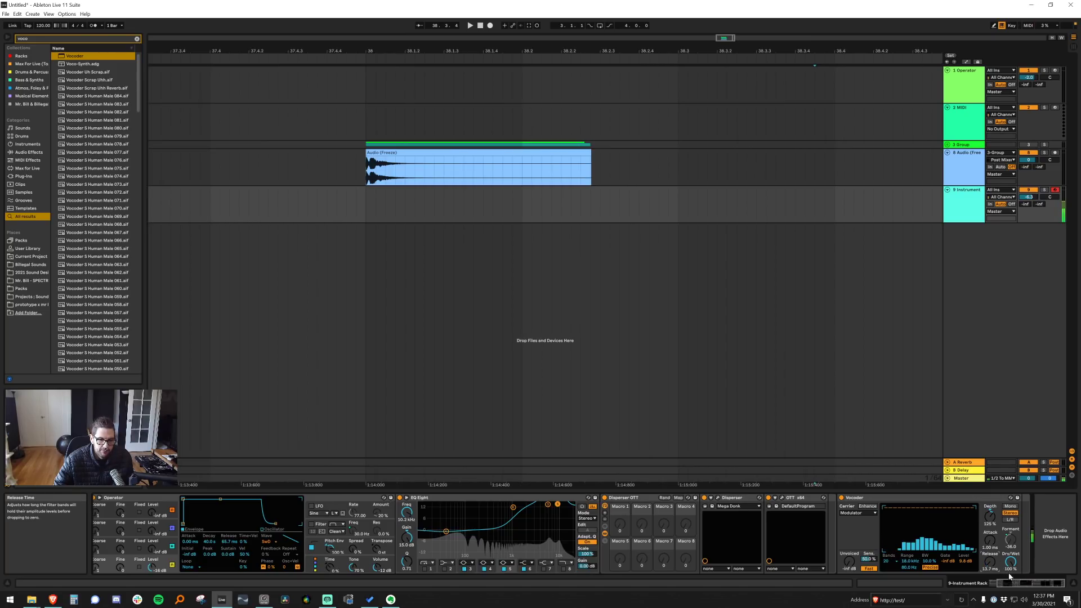
{"action": "left_click_drag", "start_coordinate": [1030, 581], "coordinate": [912, 589]}
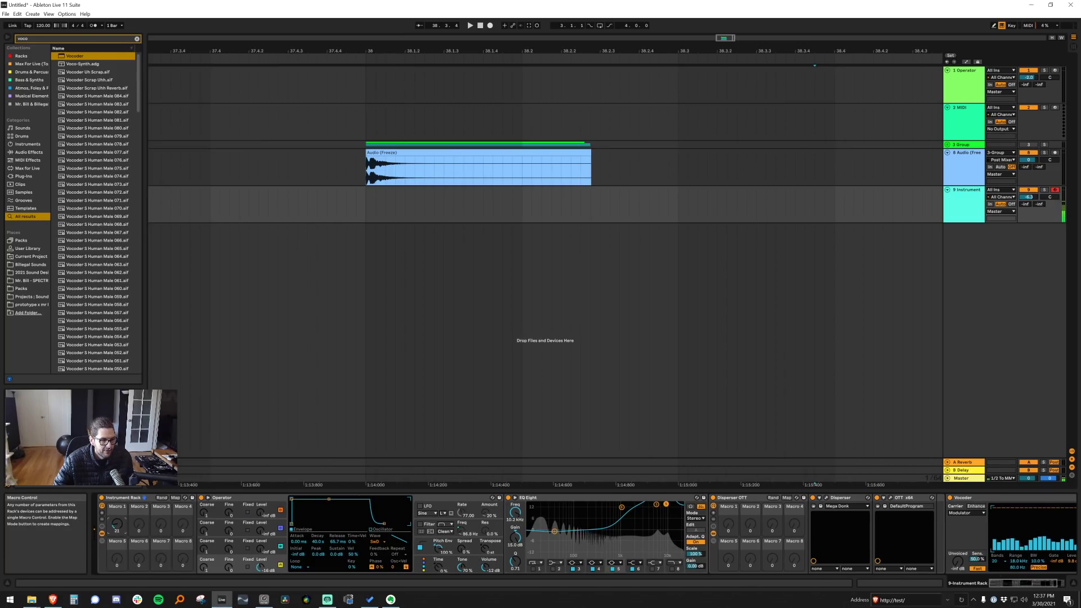
{"action": "mouse_move", "coordinate": [116, 524]}
{"action": "left_mouse_down"}
{"action": "mouse_move", "coordinate": [116, 490]}
{"action": "mouse_move", "coordinate": [117, 527]}
{"action": "left_mouse_up"}
Review the Vocoder's carrier options and switch the carrier from Modulator to Noise
{"action": "left_click_drag", "start_coordinate": [1013, 583], "coordinate": [1026, 583]}
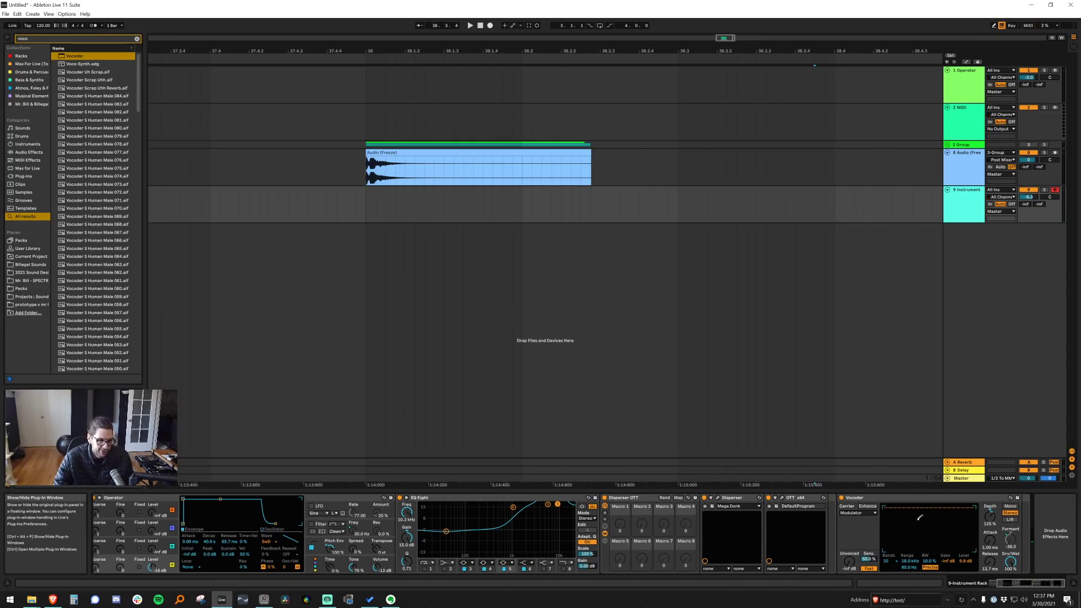
{"action": "left_click", "coordinate": [856, 513]}
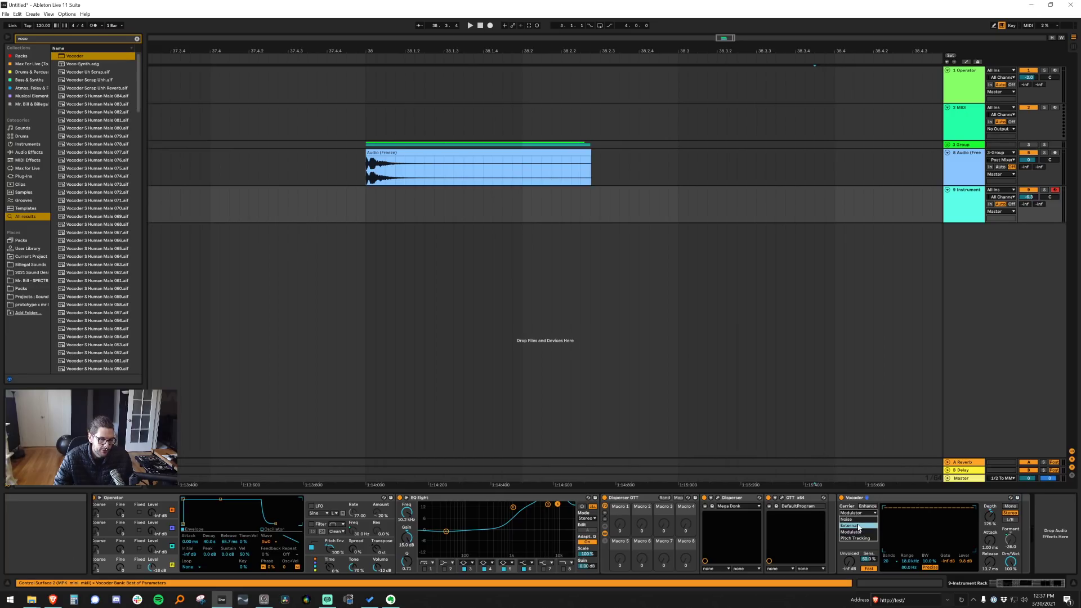
{"action": "left_click", "coordinate": [859, 532]}
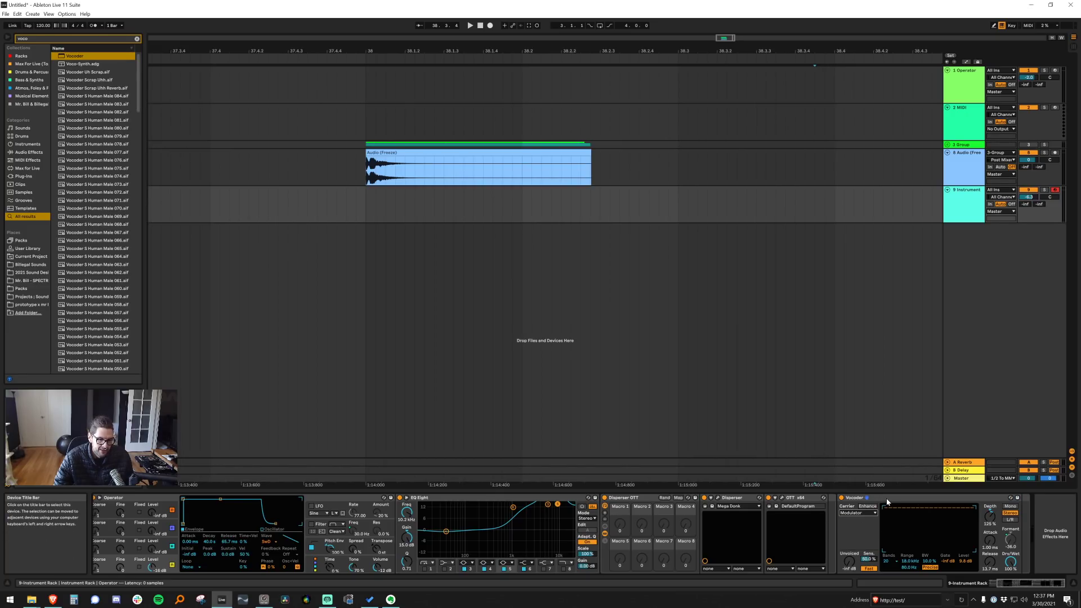
{"action": "left_click", "coordinate": [880, 499]}
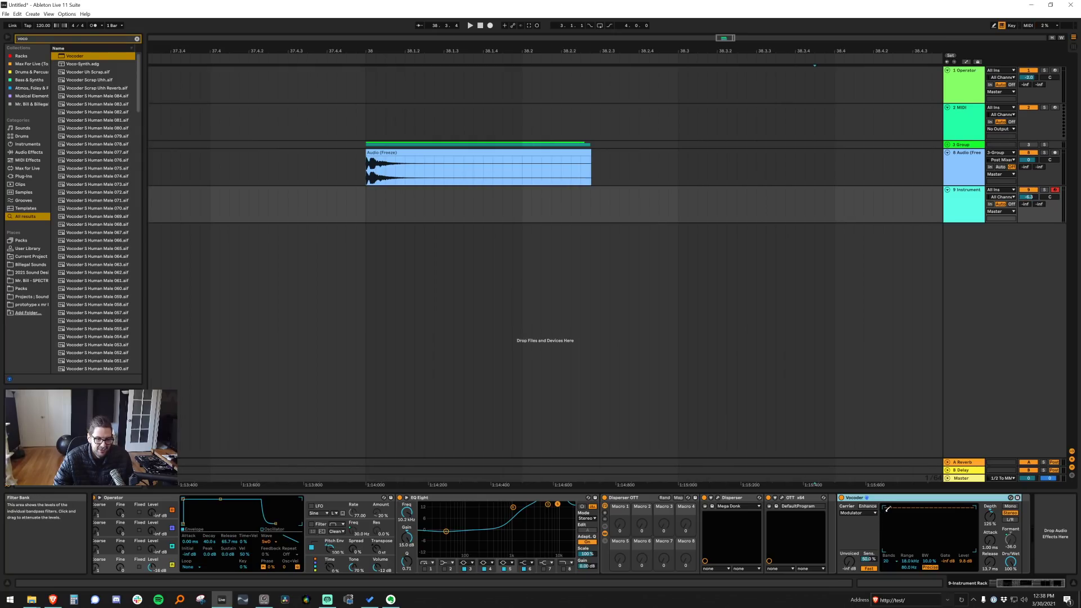
{"action": "left_click", "coordinate": [857, 513]}
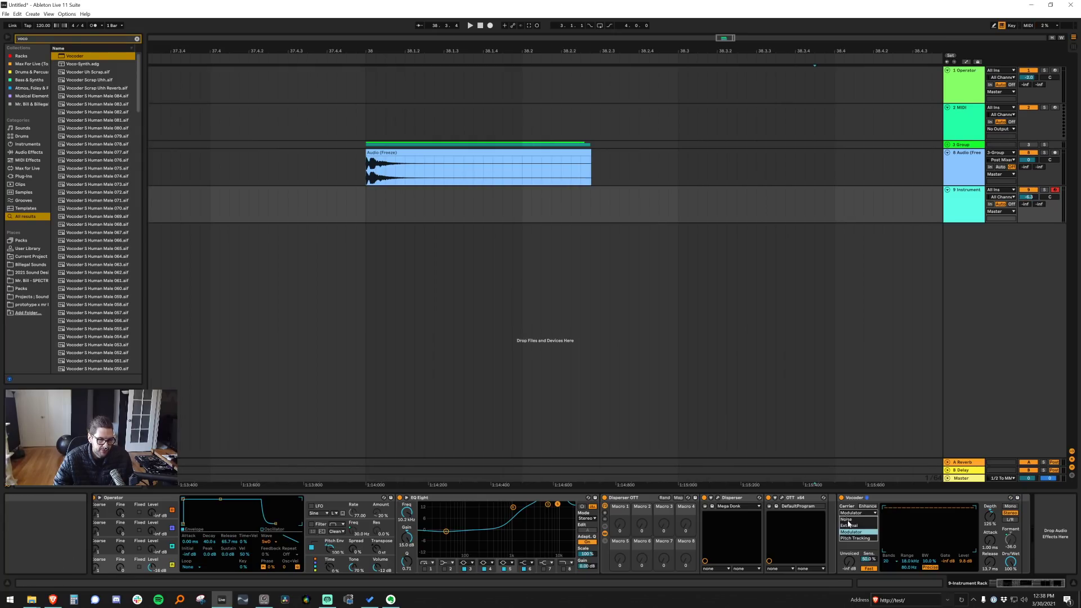
{"action": "left_click", "coordinate": [856, 519]}
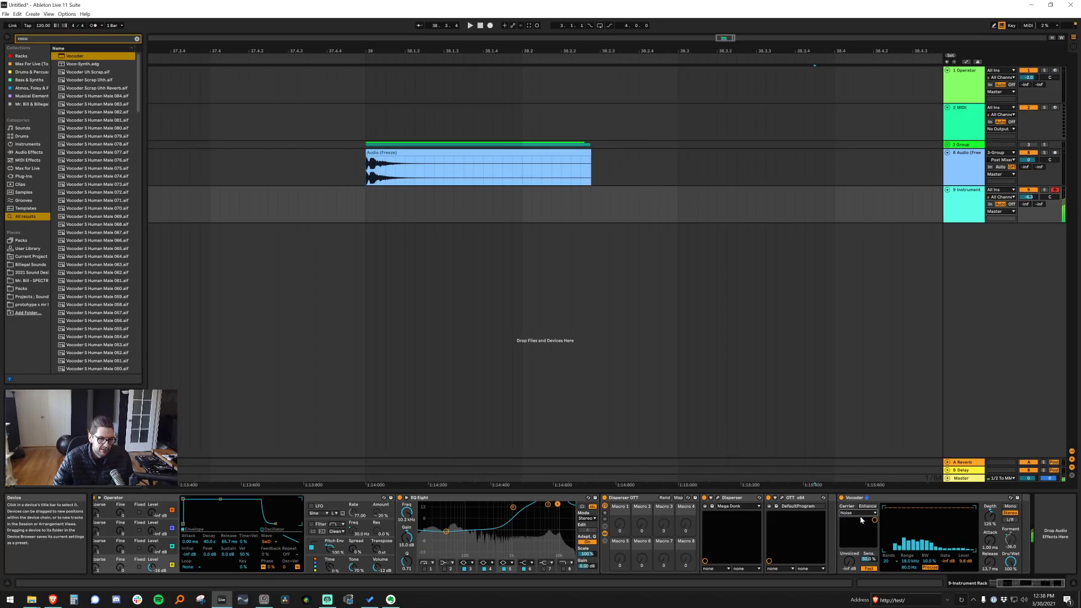
{"action": "left_click", "coordinate": [899, 498]}
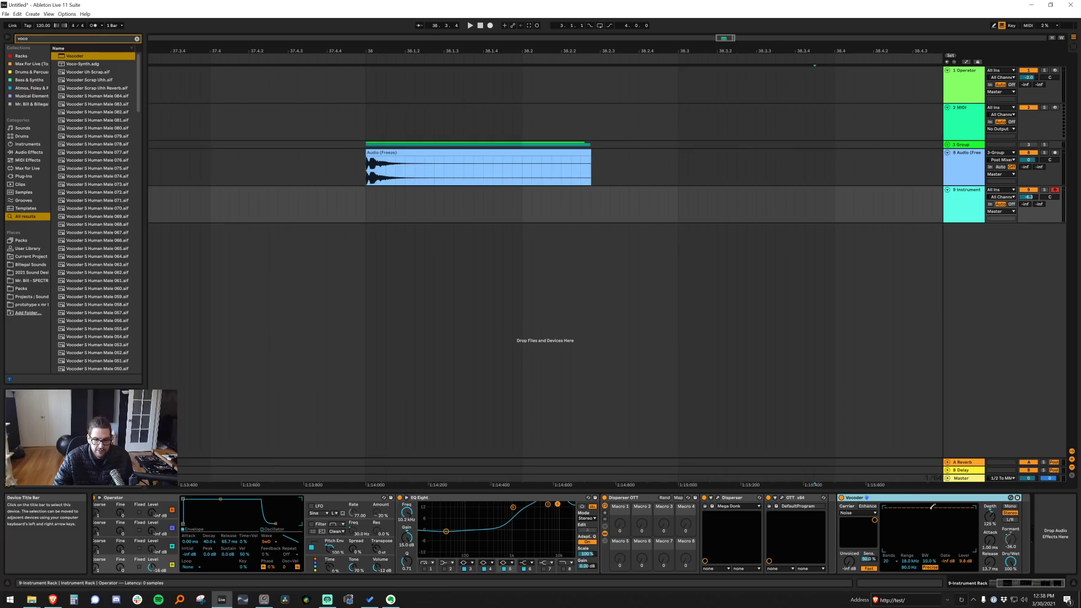
Restore the Vocoder's filter bandwidth to 100% and raise its depth to 144%
{"action": "double_click", "coordinate": [929, 561]}
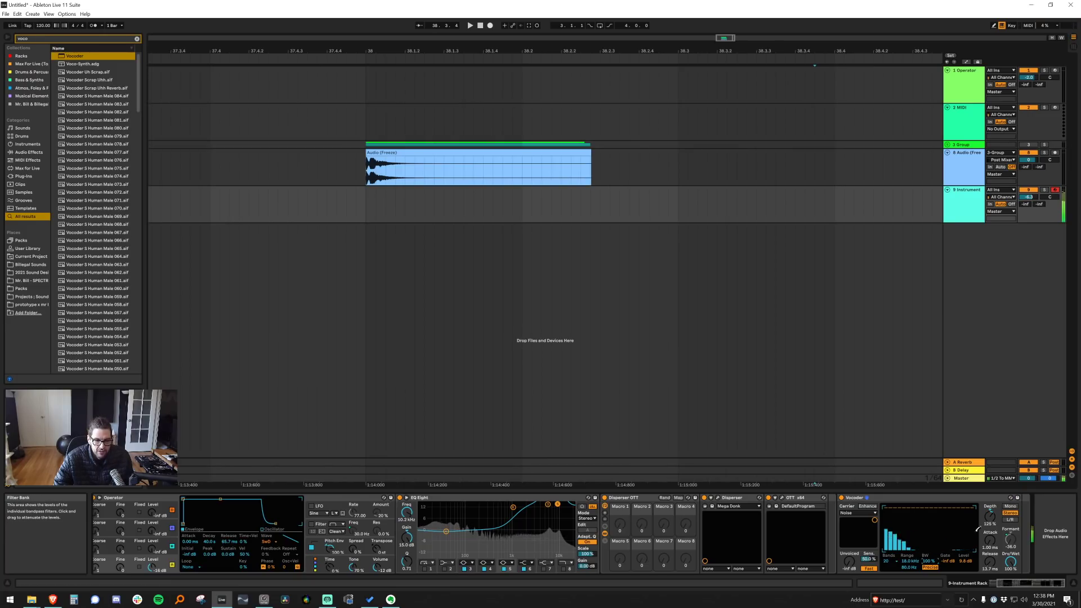
{"action": "left_click_drag", "start_coordinate": [990, 517], "coordinate": [990, 506]}
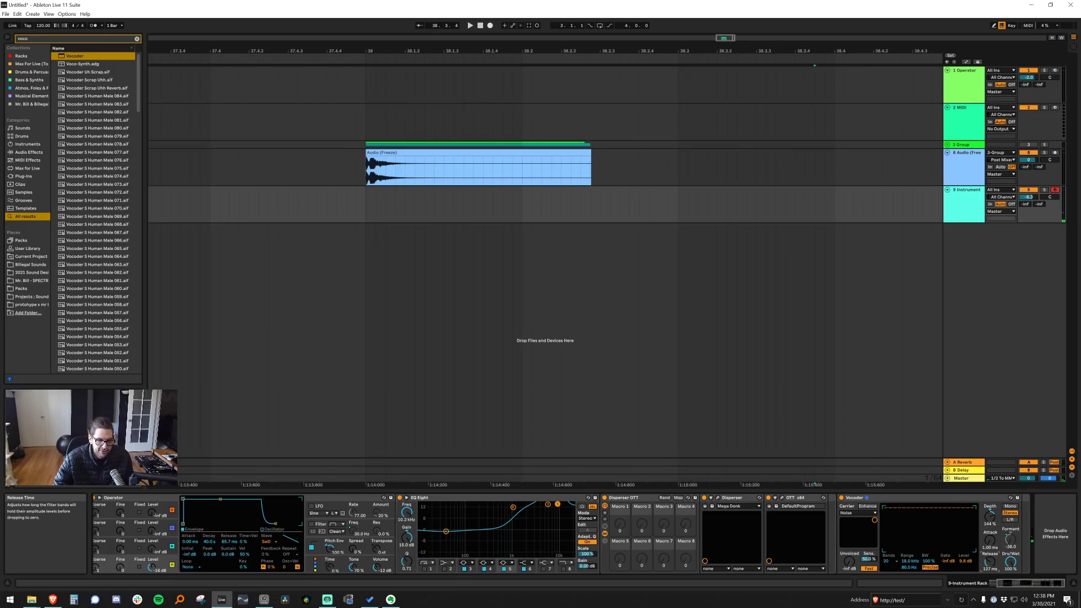
Solo the frozen audio track and play its snare clip from the start
{"action": "left_click_drag", "start_coordinate": [992, 559], "coordinate": [992, 580]}
{"action": "left_click", "coordinate": [953, 162]}
{"action": "left_click", "coordinate": [954, 163]}
{"action": "left_click", "coordinate": [955, 162]}
{"action": "left_click", "coordinate": [1045, 152]}
{"action": "left_click", "coordinate": [410, 153]}
{"action": "key", "text": "space"}
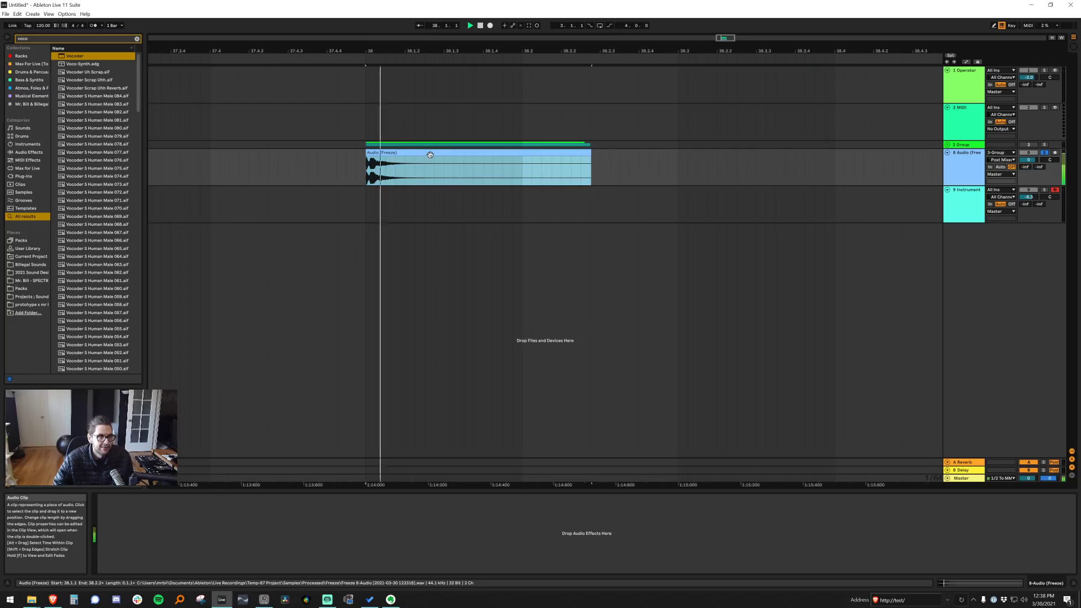
Add a Vocoder to the frozen snare track, setting its release to 186 ms and upper range to 18 kHz
{"action": "left_click", "coordinate": [92, 54]}
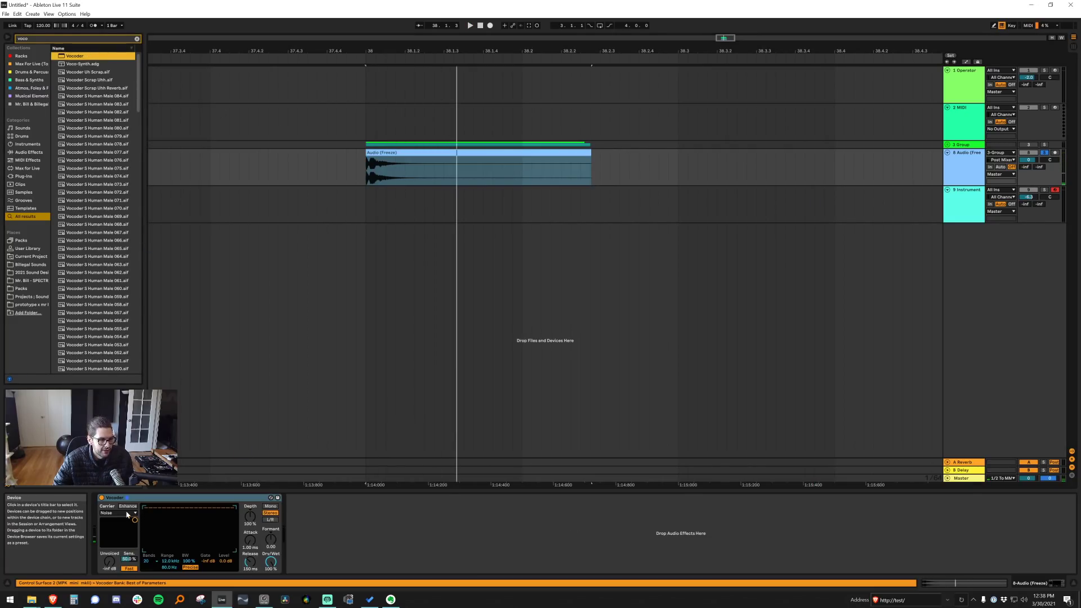
{"action": "left_click_drag", "start_coordinate": [249, 561], "coordinate": [248, 564]}
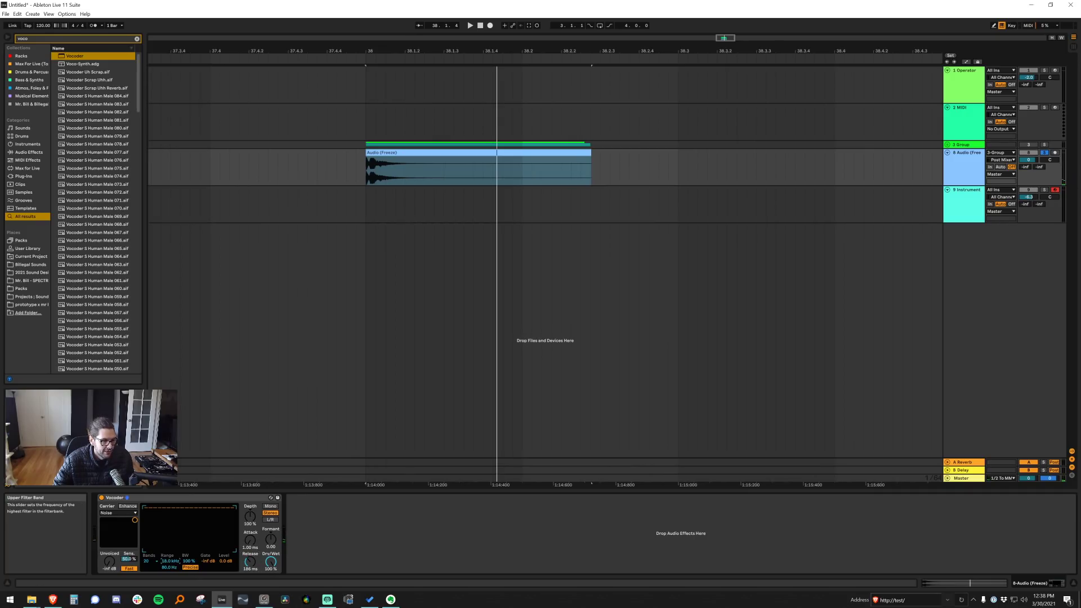
{"action": "left_click_drag", "start_coordinate": [163, 568], "coordinate": [170, 566]}
{"action": "key", "text": "space"}
{"action": "key", "text": "space"}
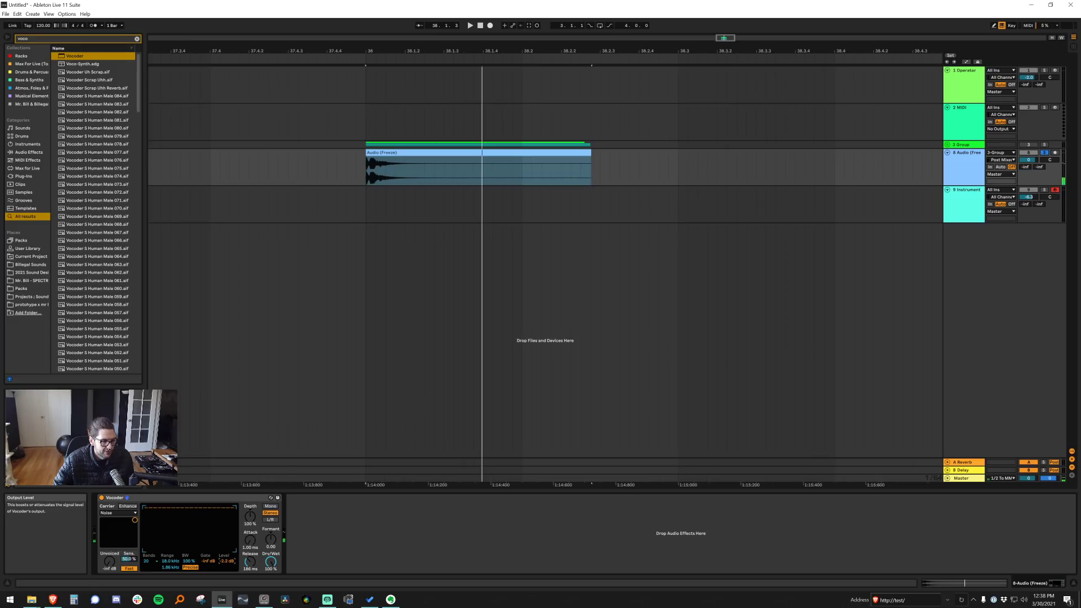
Set the Vocoder's lower range to 3 kHz, attack to 12.5 ms, release to 374 ms and formant to 6.60, reducing dry/wet while auditioning the snare
{"action": "left_click_drag", "start_coordinate": [170, 567], "coordinate": [170, 566]}
{"action": "mouse_move", "coordinate": [250, 562]}
{"action": "left_mouse_down"}
{"action": "mouse_move", "coordinate": [250, 536]}
{"action": "mouse_move", "coordinate": [250, 570]}
{"action": "mouse_move", "coordinate": [271, 532]}
{"action": "mouse_move", "coordinate": [271, 565]}
{"action": "left_mouse_up"}
{"action": "key", "text": "space"}
{"action": "key", "text": "space"}
{"action": "key", "text": "space"}
{"action": "key", "text": "space"}
{"action": "key", "text": "space"}
{"action": "key", "text": "space"}
{"action": "key", "text": "space"}
{"action": "key", "text": "space"}
{"action": "key", "text": "space"}
{"action": "key", "text": "space"}
{"action": "key", "text": "space"}
{"action": "key", "text": "space"}
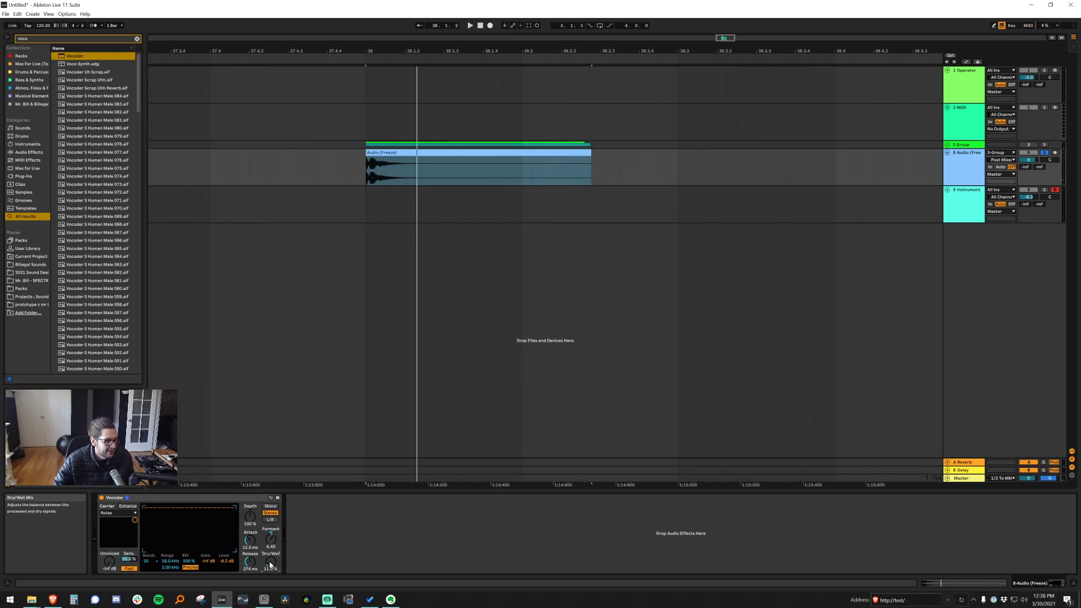
{"action": "key", "text": "space"}
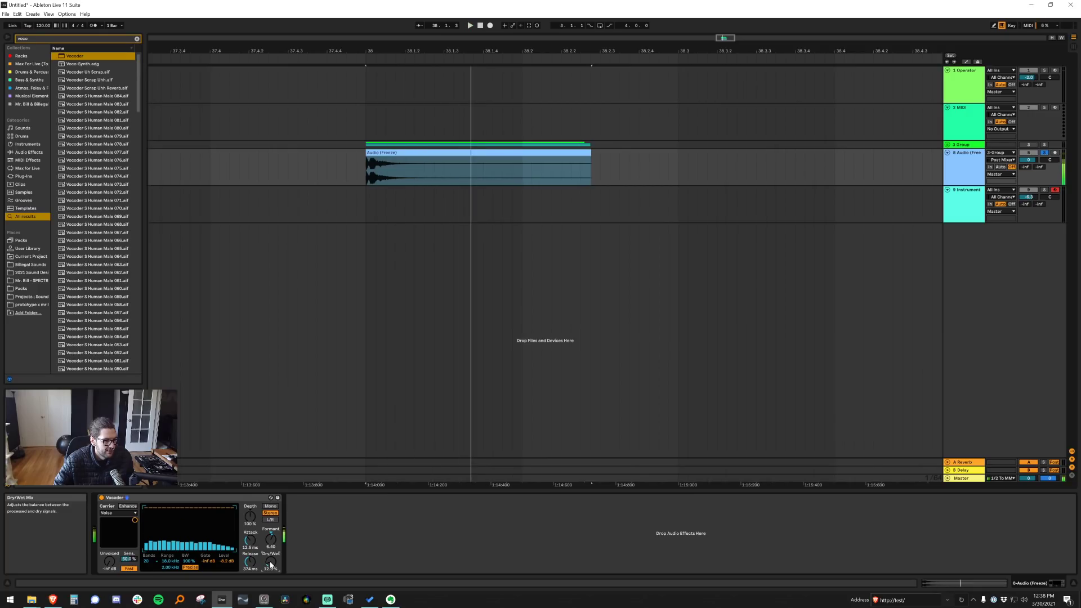
Lower the Vocoder's depth to 87% and raise its formant to 11.2 at 12.5% dry/wet, replaying the snare to compare
{"action": "left_click_drag", "start_coordinate": [250, 516], "coordinate": [272, 561]}
{"action": "left_click", "coordinate": [271, 540]}
{"action": "key", "text": "space"}
{"action": "key", "text": "space"}
{"action": "key", "text": "space"}
{"action": "key", "text": "space"}
{"action": "key", "text": "space"}
{"action": "key", "text": "space"}
{"action": "key", "text": "space"}
{"action": "key", "text": "space"}
{"action": "key", "text": "space"}
{"action": "key", "text": "space"}
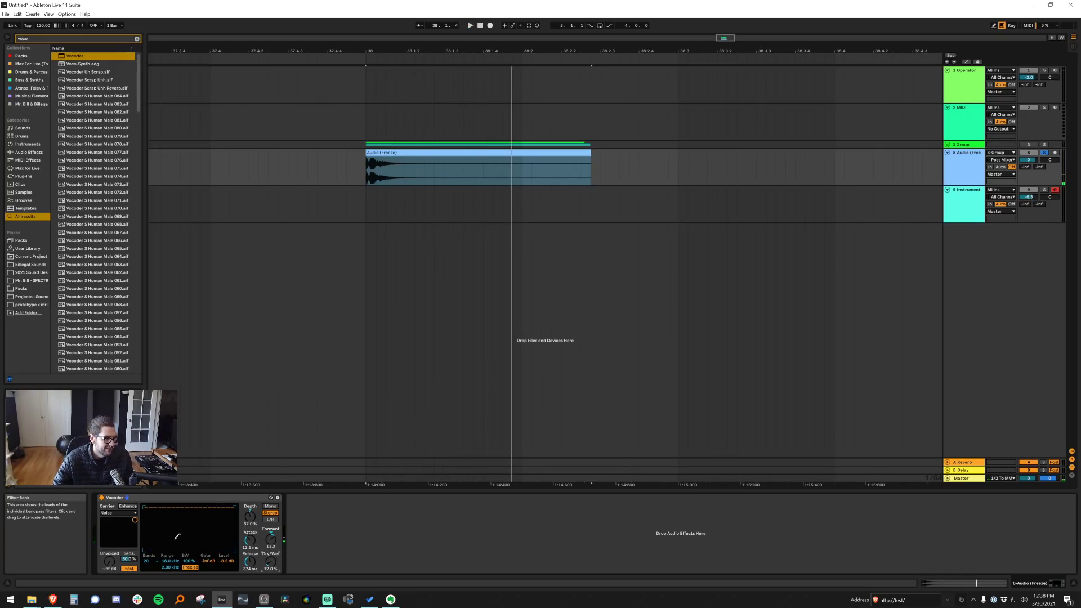
Redraw the Vocoder's filter bank so the low bands are attenuated and the levels rise towards the high bands
{"action": "left_click", "coordinate": [145, 562]}
{"action": "left_click", "coordinate": [203, 498]}
{"action": "key", "text": "space"}
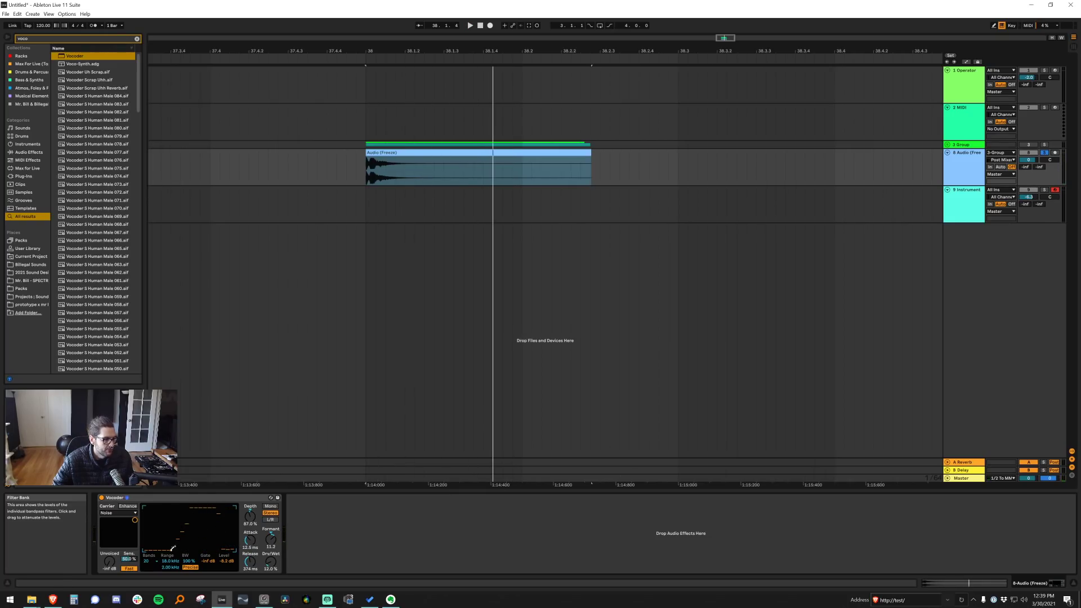
Reset the Vocoder's output level to 0 dB and formant to 0, adjusting dry/wet and shortening the release to 186 ms
{"action": "double_click", "coordinate": [227, 561]}
{"action": "left_click_drag", "start_coordinate": [270, 562], "coordinate": [271, 541]}
{"action": "key", "text": "space"}
{"action": "key", "text": "space"}
{"action": "key", "text": "space"}
{"action": "key", "text": "space"}
{"action": "key", "text": "space"}
{"action": "double_click", "coordinate": [268, 542]}
{"action": "left_click_drag", "start_coordinate": [270, 563], "coordinate": [250, 569]}
{"action": "key", "text": "space"}
Reset the Vocoder's depth to its default and readjust it while repeatedly auditioning the snare
{"action": "double_click", "coordinate": [251, 520]}
{"action": "key", "text": "space"}
{"action": "key", "text": "space"}
{"action": "key", "text": "space"}
{"action": "key", "text": "space"}
{"action": "key", "text": "space"}
{"action": "key", "text": "space"}
{"action": "key", "text": "space"}
{"action": "key", "text": "space"}
{"action": "key", "text": "space"}
{"action": "left_click_drag", "start_coordinate": [250, 518], "coordinate": [251, 512]}
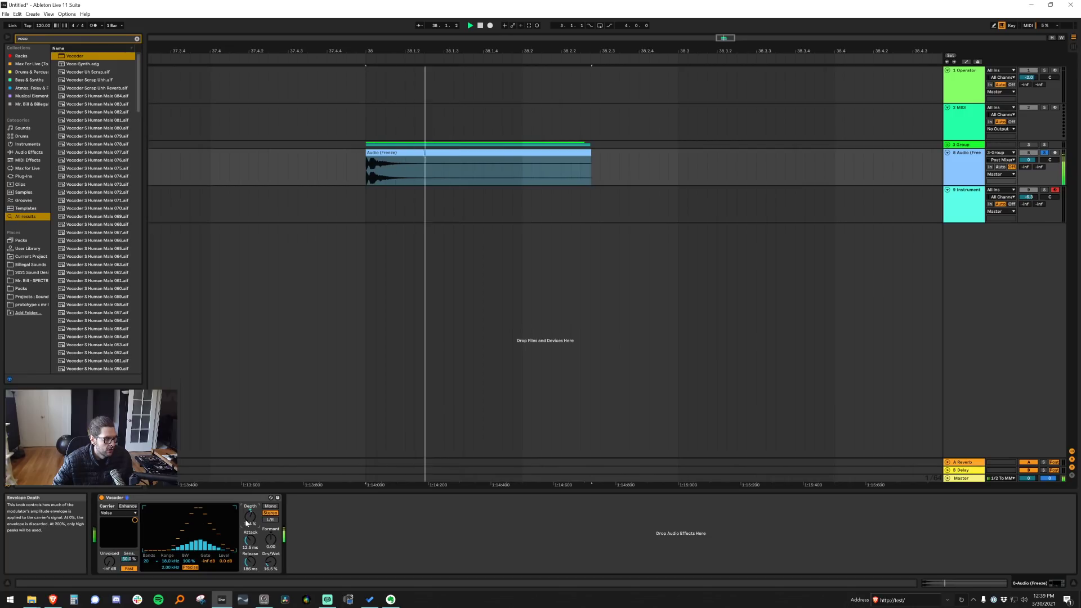